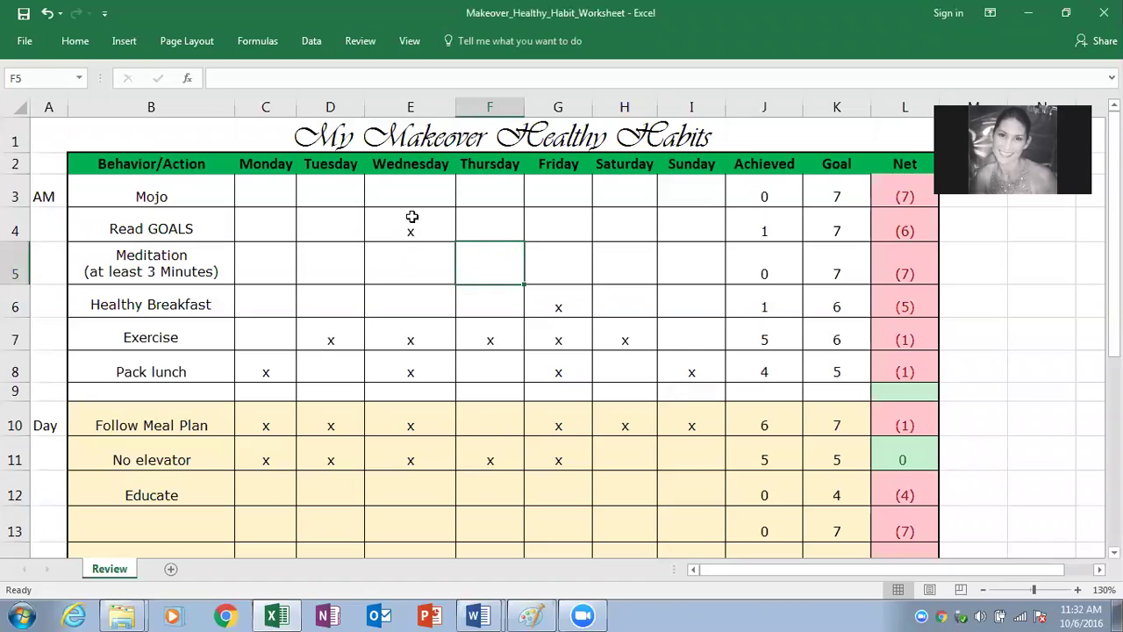
Clear the x marks for Read GOALS on Wednesday and for Exercise on Wednesday and Tuesday.
left_click(412, 218)
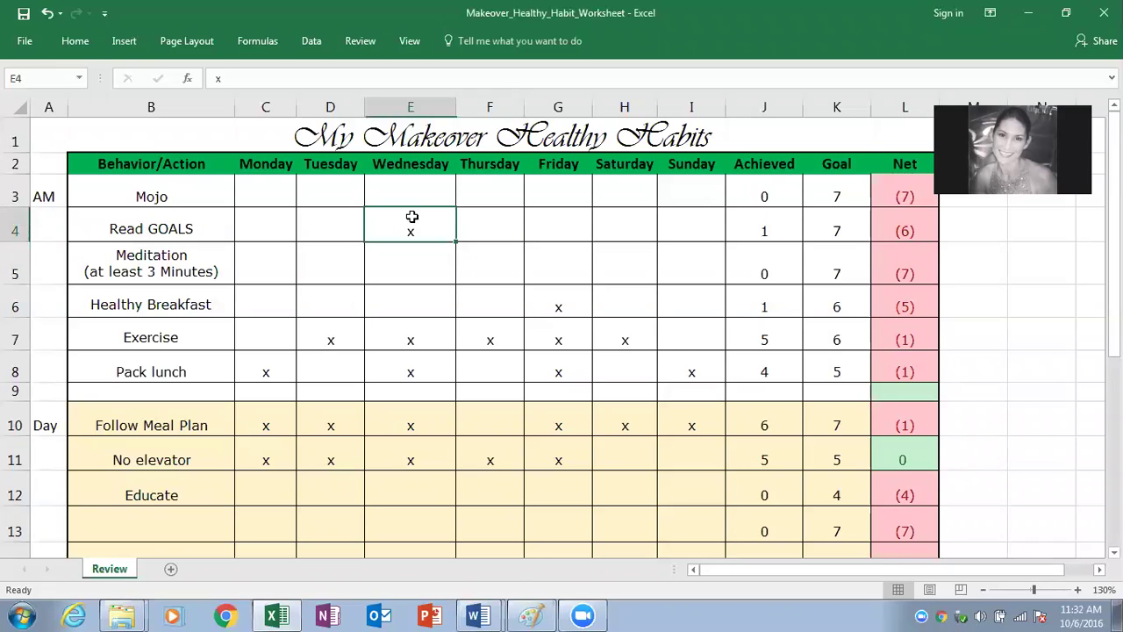
key("Delete")
key("Down")
key("Down")
key("Down")
key("Delete")
key("Left")
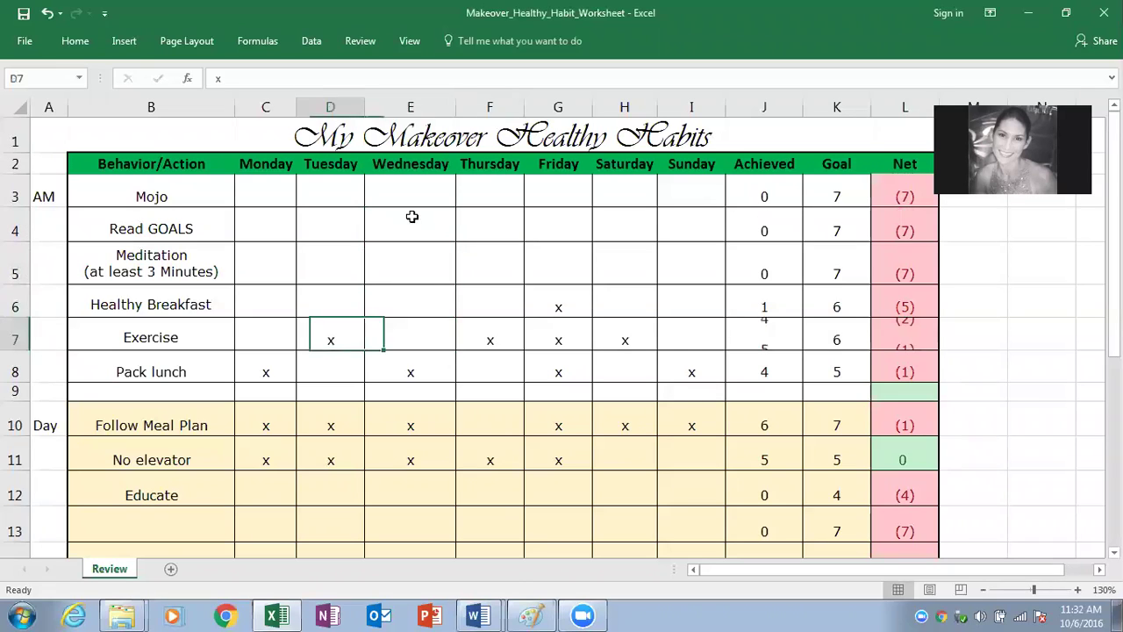
key("Delete")
Clear the Exercise marks for Thursday, Friday and Saturday, along with Friday's Healthy Breakfast mark.
key("Right")
key("Right")
key("Delete")
key("Right")
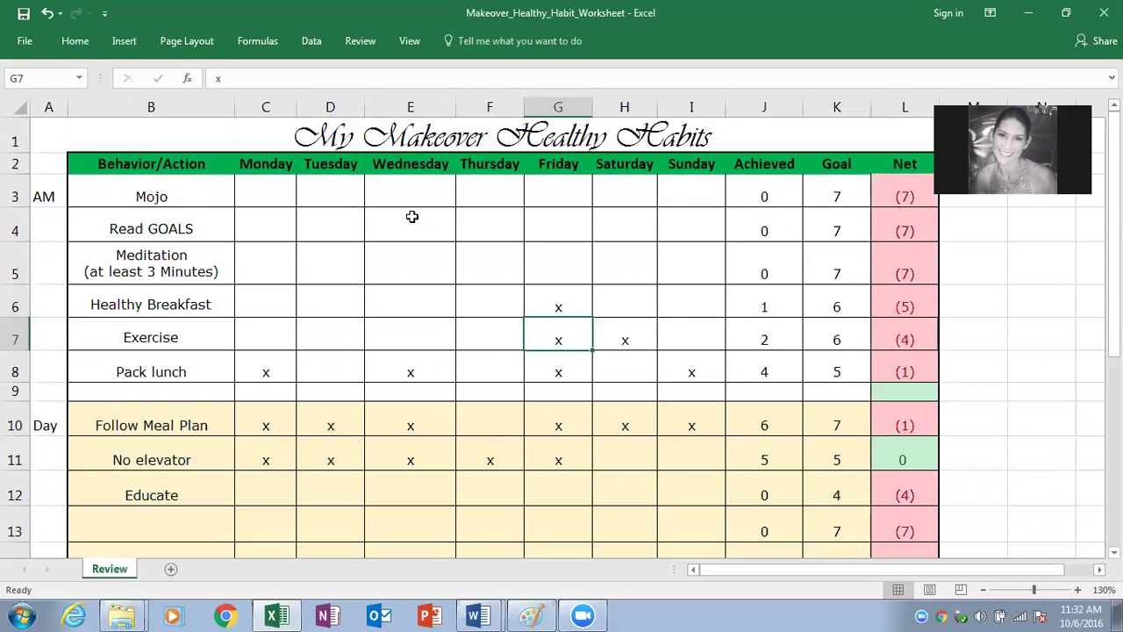
key("Delete")
key("Up")
key("Delete")
key("Down")
key("Right")
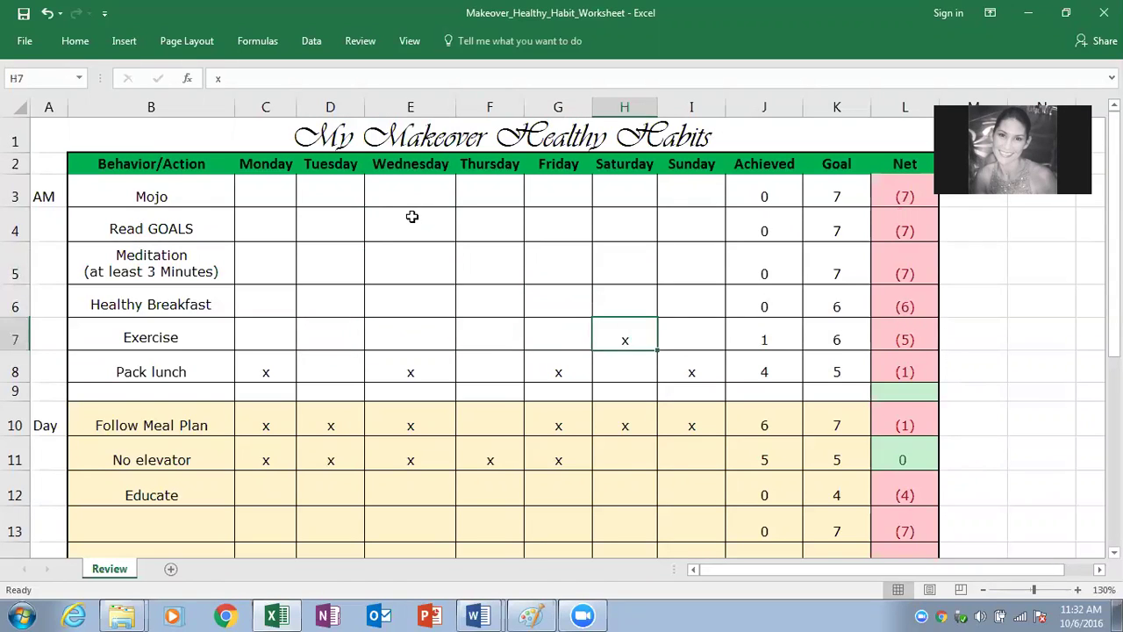
key("Delete")
Clear the Pack lunch marks for Sunday, Friday, Wednesday and Monday.
key("Down")
key("Right")
key("Delete")
key("Down")
key("Left")
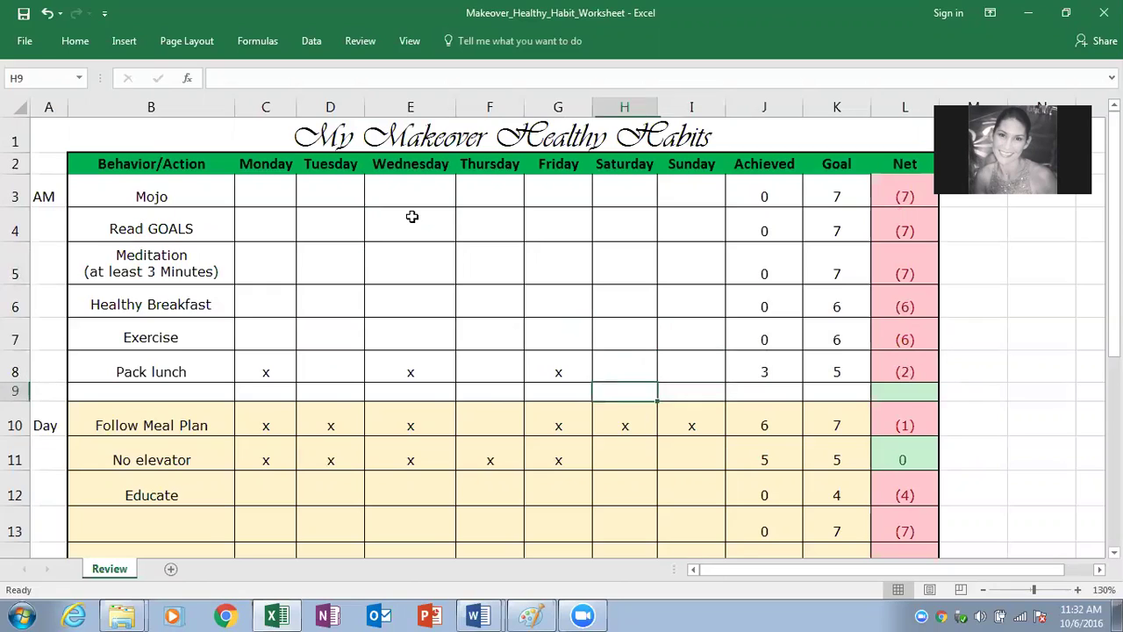
key("Left")
key("Up")
key("Delete")
key("Left")
key("Left")
key("BackSpace")
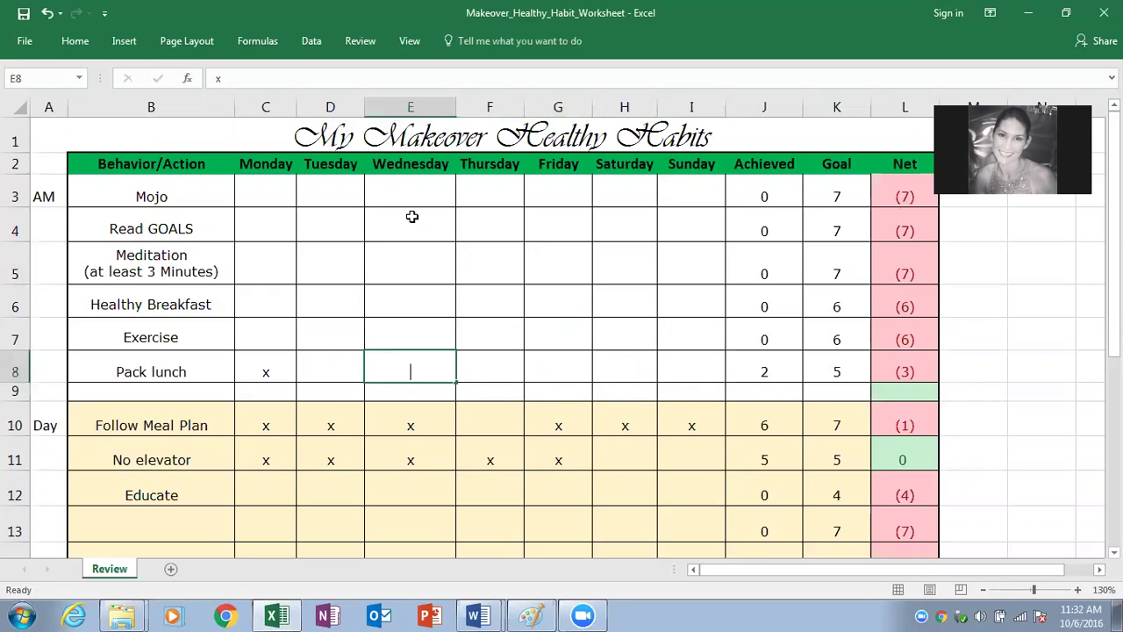
key("Left")
key("Left")
key("BackSpace")
key("Return")
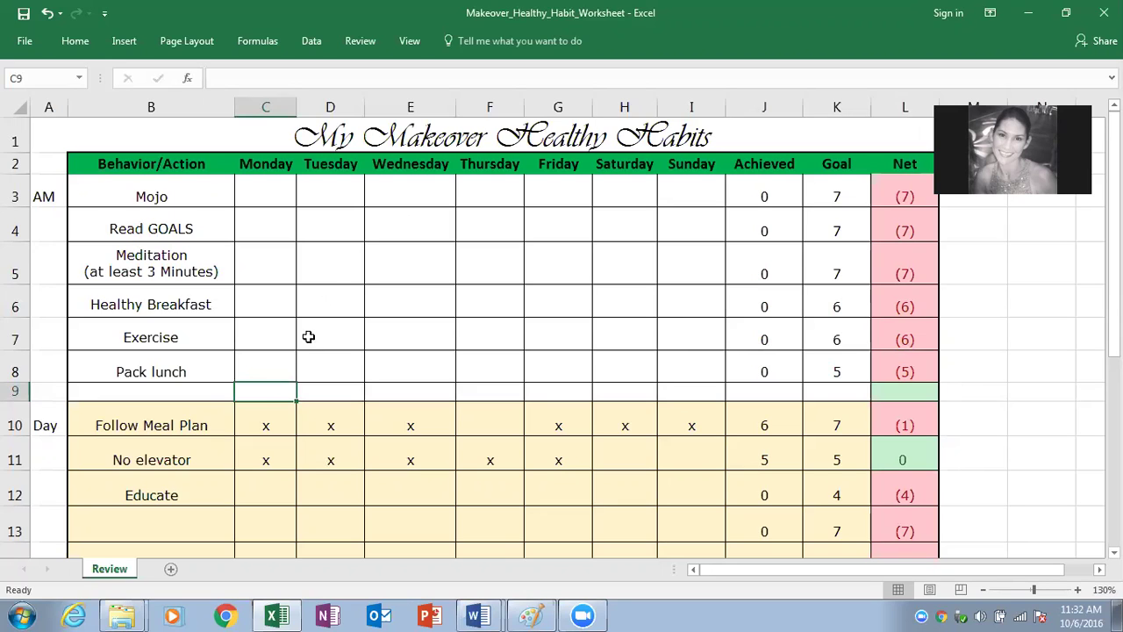
Clear the Monday and Tuesday marks in the Follow Meal Plan and No elevator rows.
left_click(268, 425)
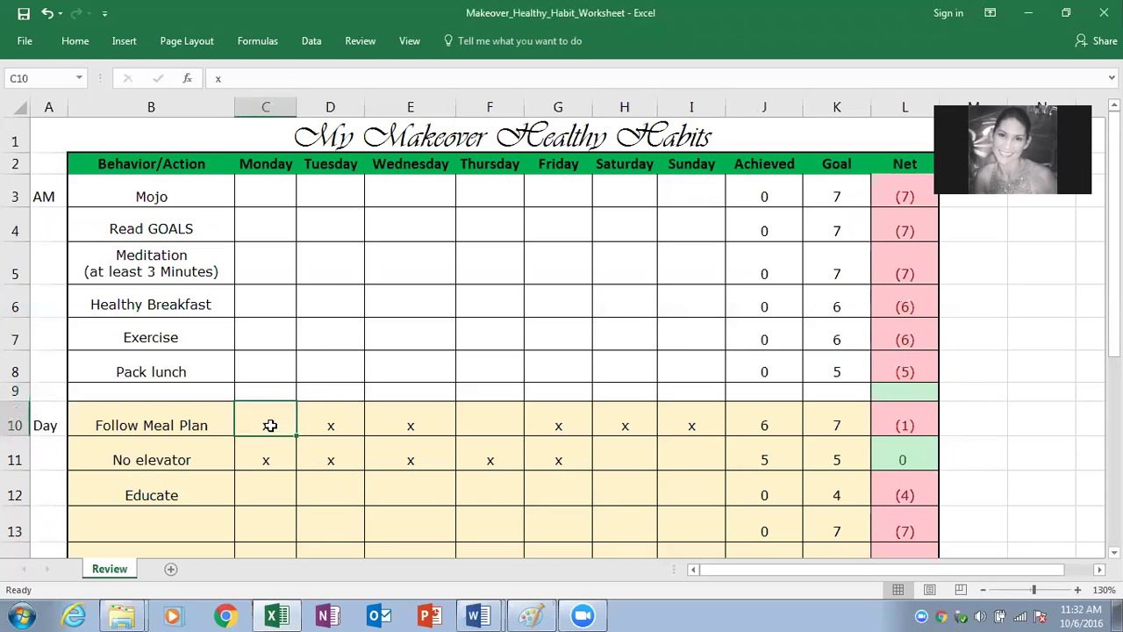
key("BackSpace")
key("Down")
key("BackSpace")
key("Right")
key("BackSpace")
key("Up")
key("BackSpace")
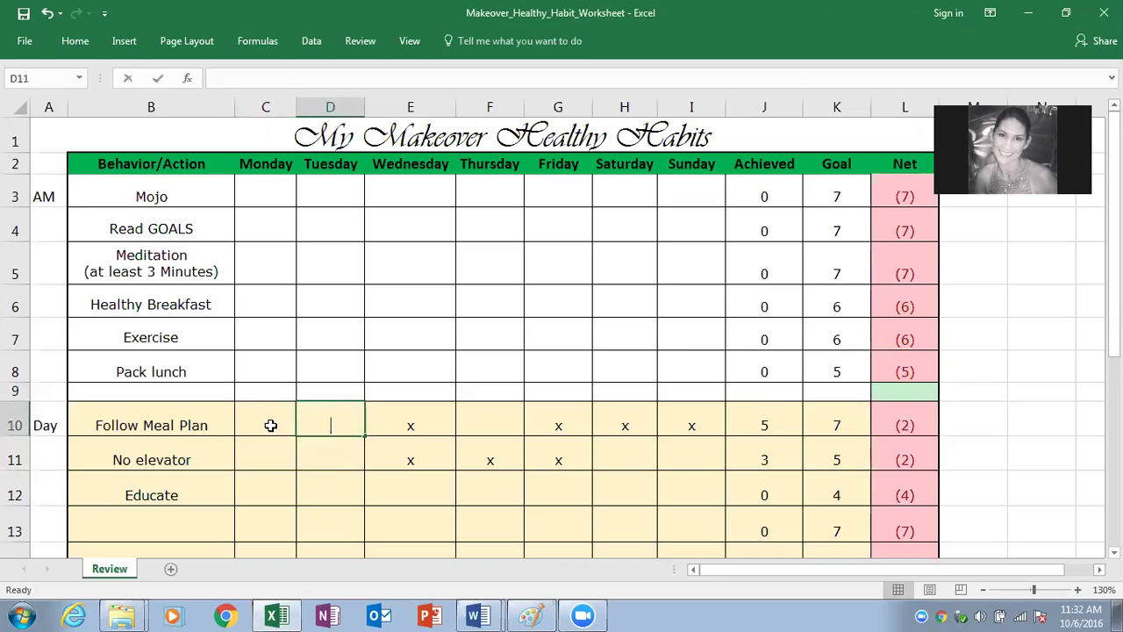
Clear Wednesday's marks for Follow Meal Plan and No elevator, plus Thursday's No elevator mark.
key("Right")
key("BackSpace")
key("Down")
key("BackSpace")
key("Right")
key("BackSpace")
Clear Friday's marks for Follow Meal Plan and No elevator, plus the Saturday and Sunday Follow Meal Plan marks.
key("Up")
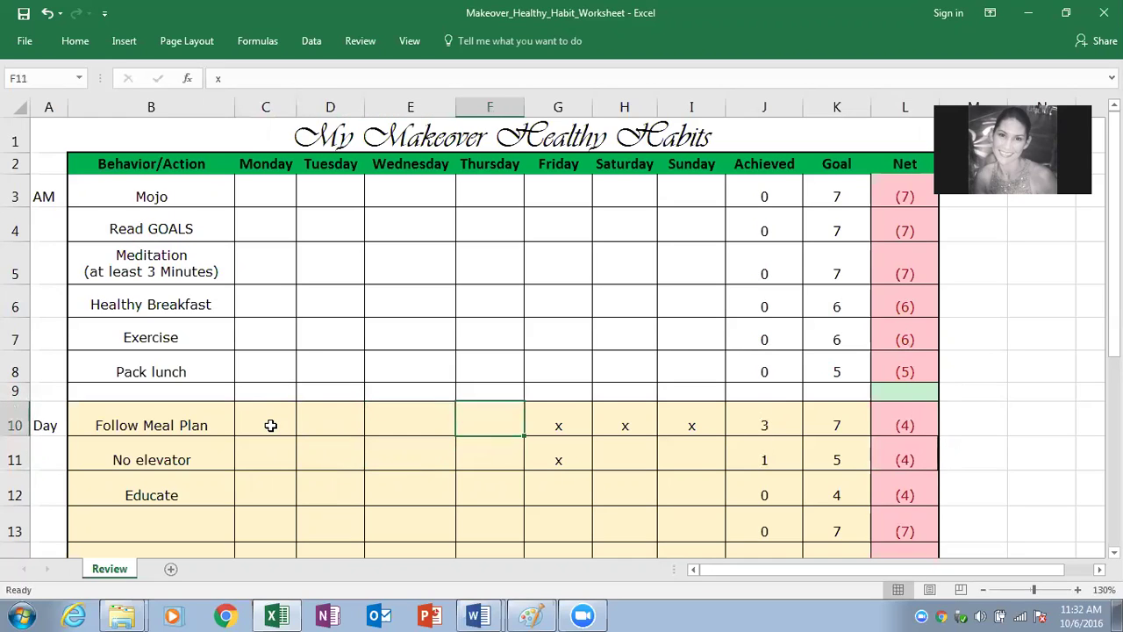
key("Right")
key("BackSpace")
key("Down")
key("BackSpace")
key("Right")
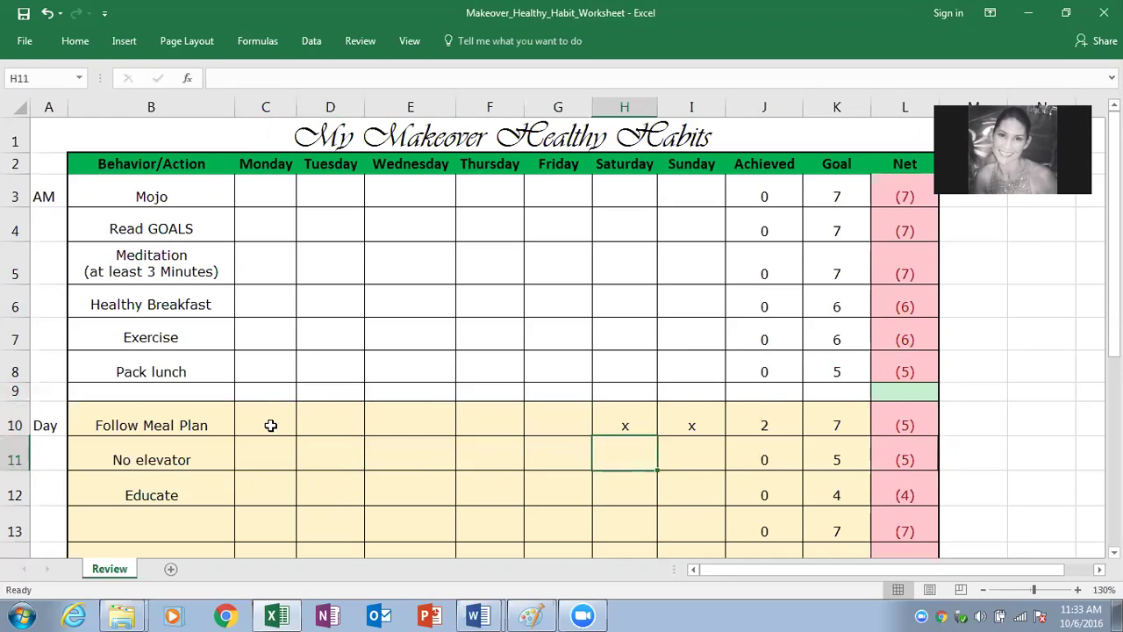
key("Up")
key("BackSpace")
key("Right")
key("BackSpace")
key("Down")
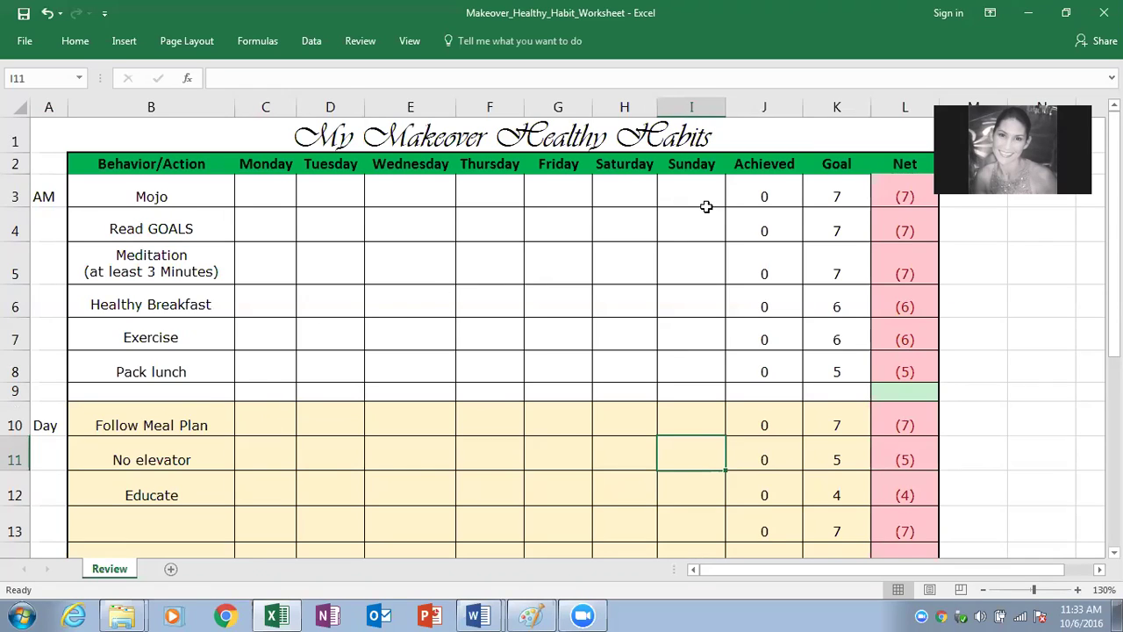
Mark the Mojo habit with an x on Monday, Wednesday and Friday.
left_click(263, 196)
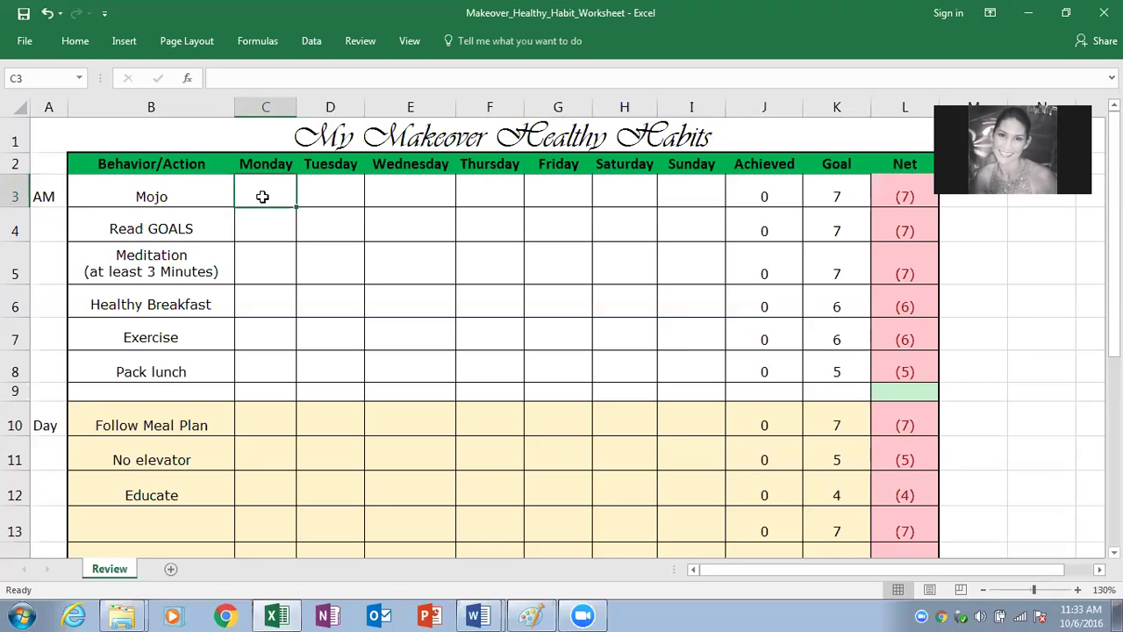
type("x")
key("Tab")
key("Tab")
type("x")
key("Tab")
key("Tab")
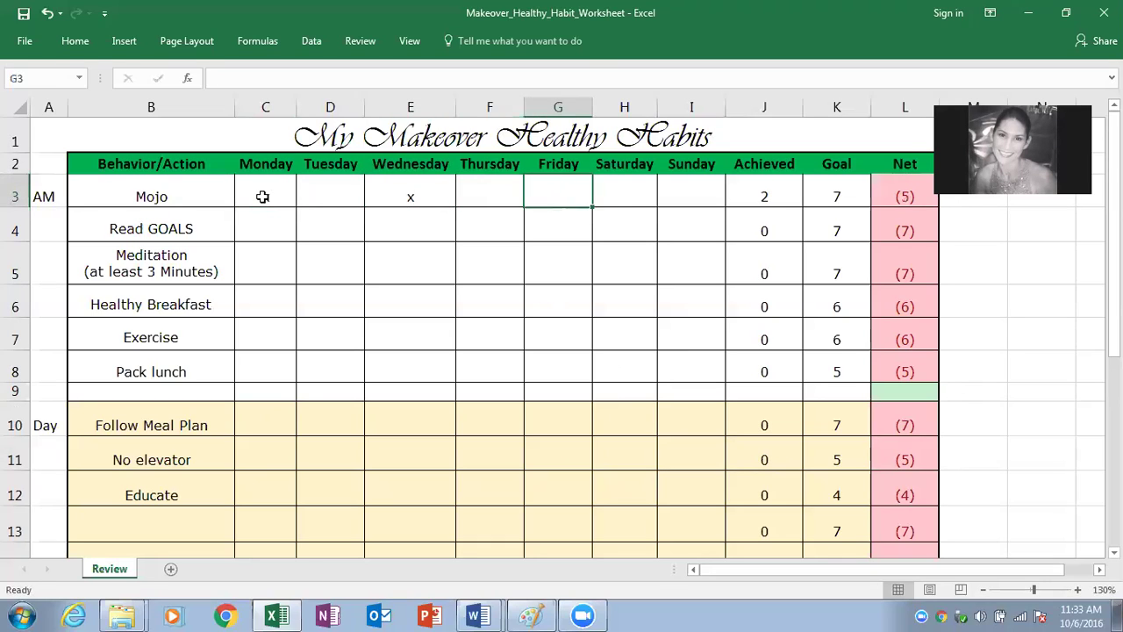
key("Tab")
key("shift+Tab")
type("x")
key("Tab")
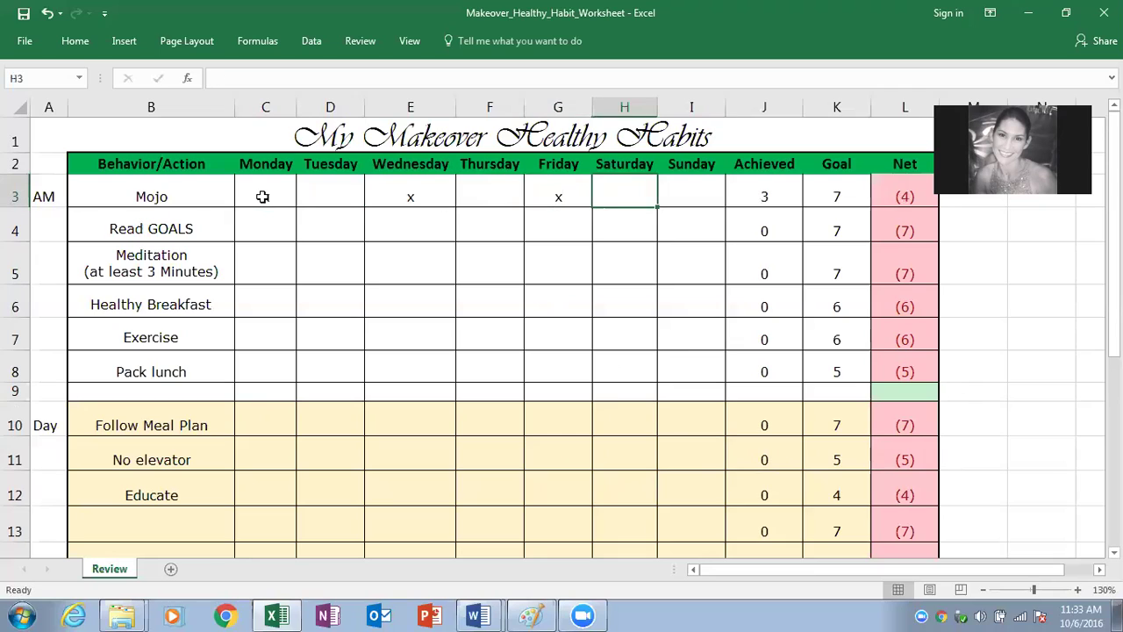
Examine the Achieved, Goal and Net values in the Mojo row against its daily marks.
key("Tab")
key("Tab")
key("Tab")
key("Tab")
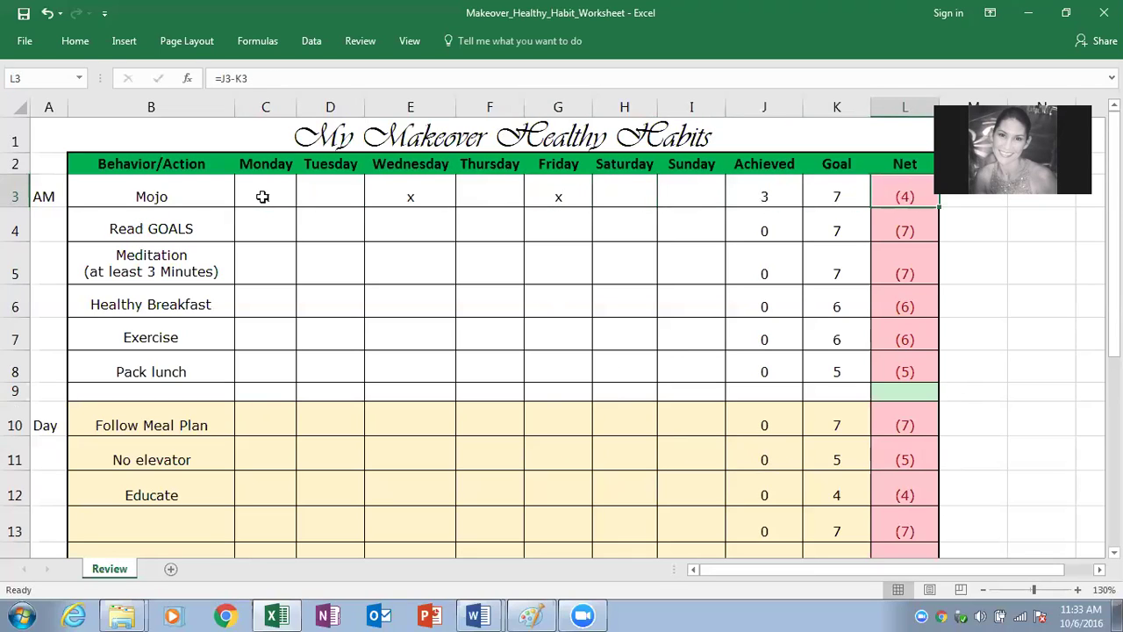
key("shift+Tab")
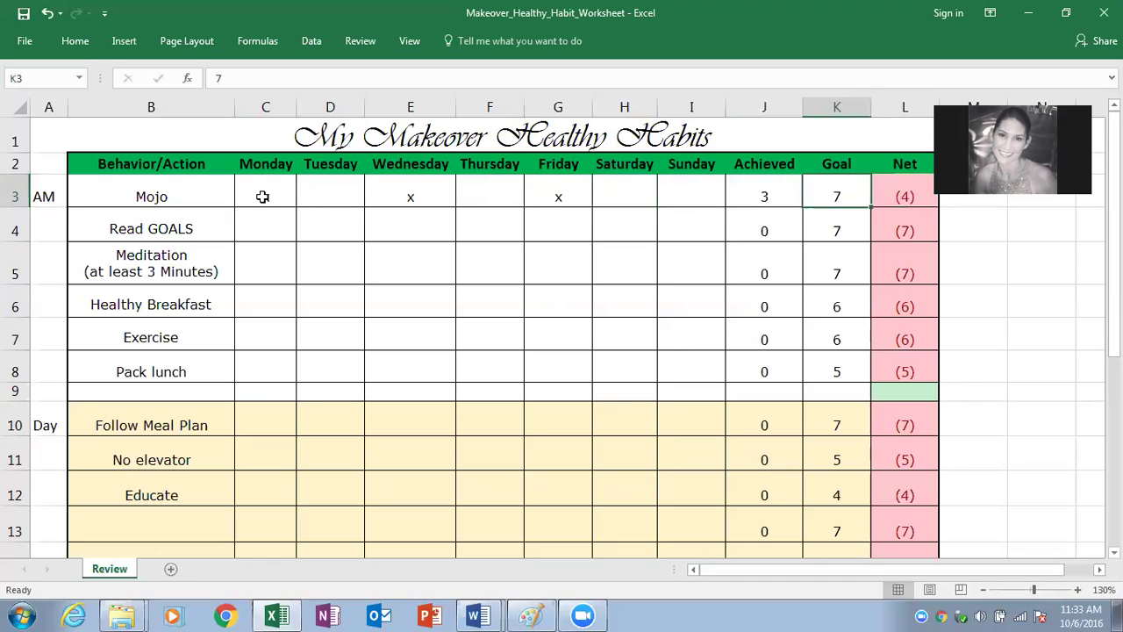
key("Tab")
key("shift+Tab")
key("shift+Tab")
key("shift+Tab")
key("shift+Tab")
key("shift+Tab")
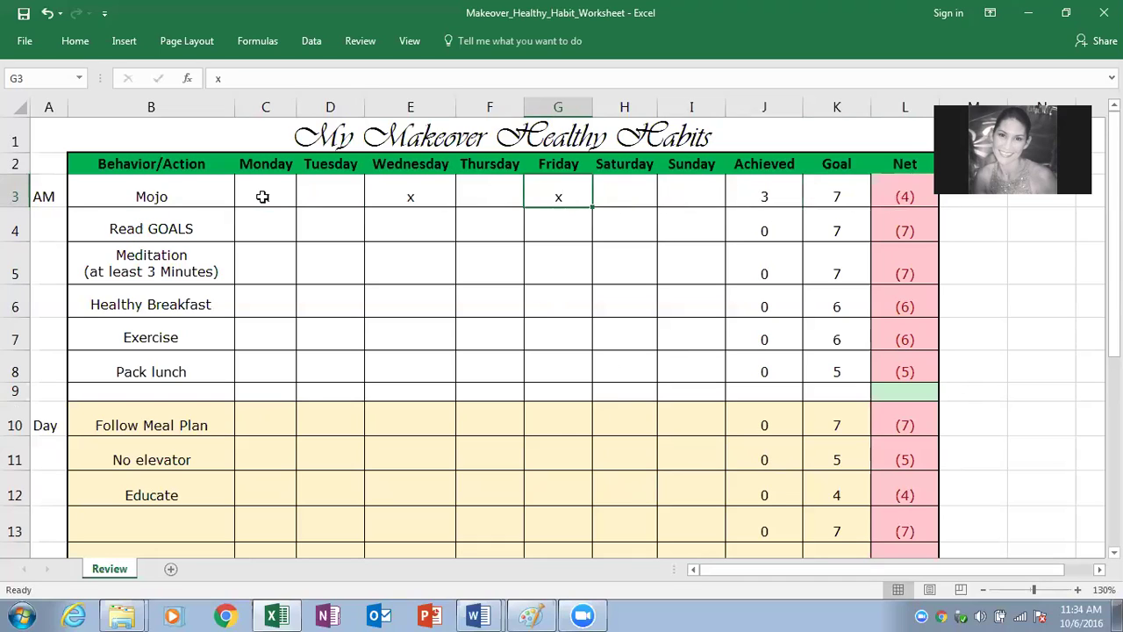
left_click(707, 196)
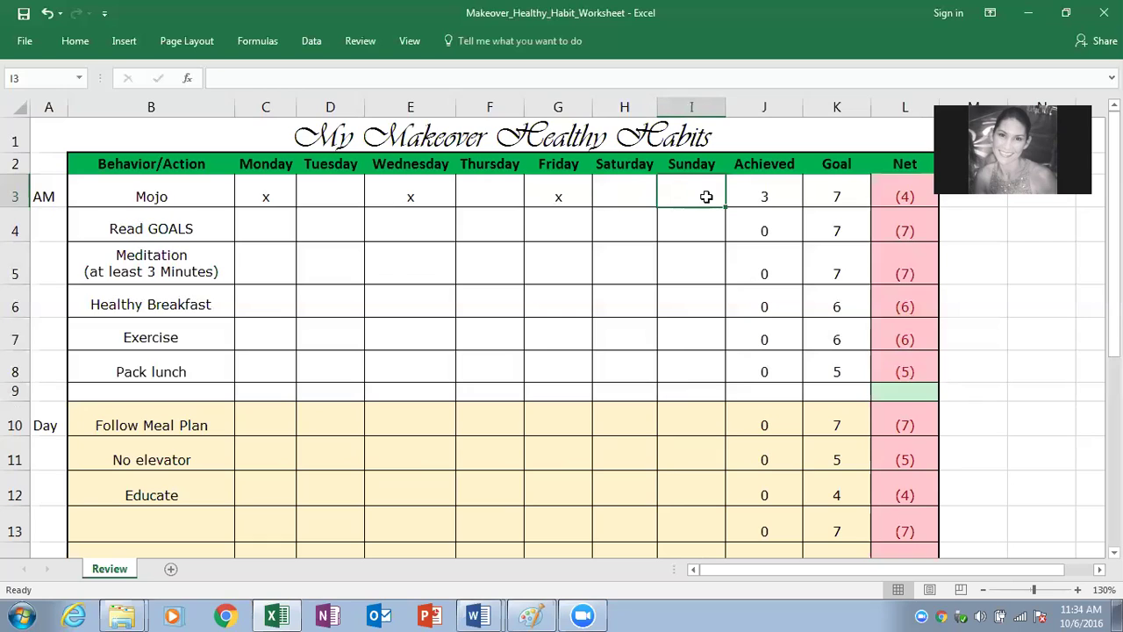
key("Down")
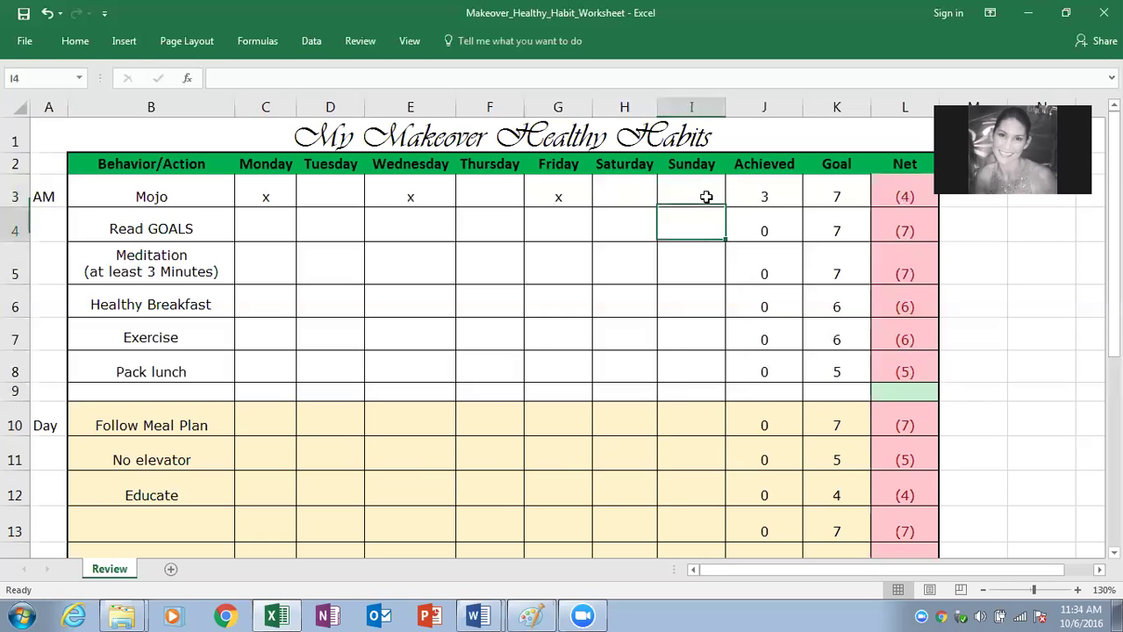
key("Left")
key("Left")
key("Left")
key("Left")
key("Left")
key("Left")
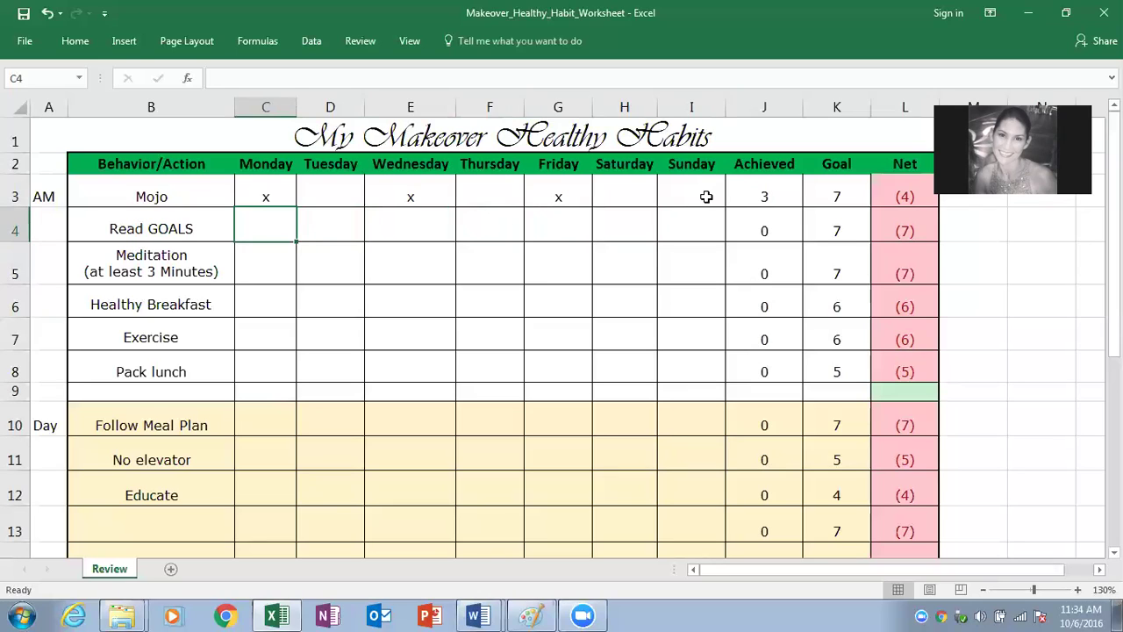
key("Right")
key("Left")
key("Left")
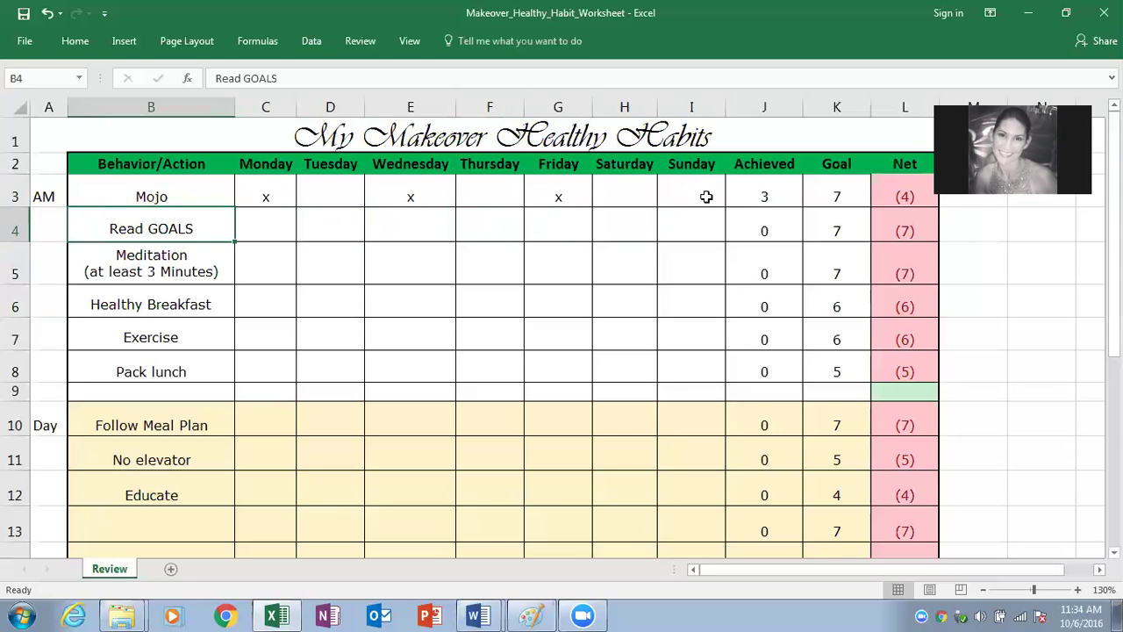
key("Left")
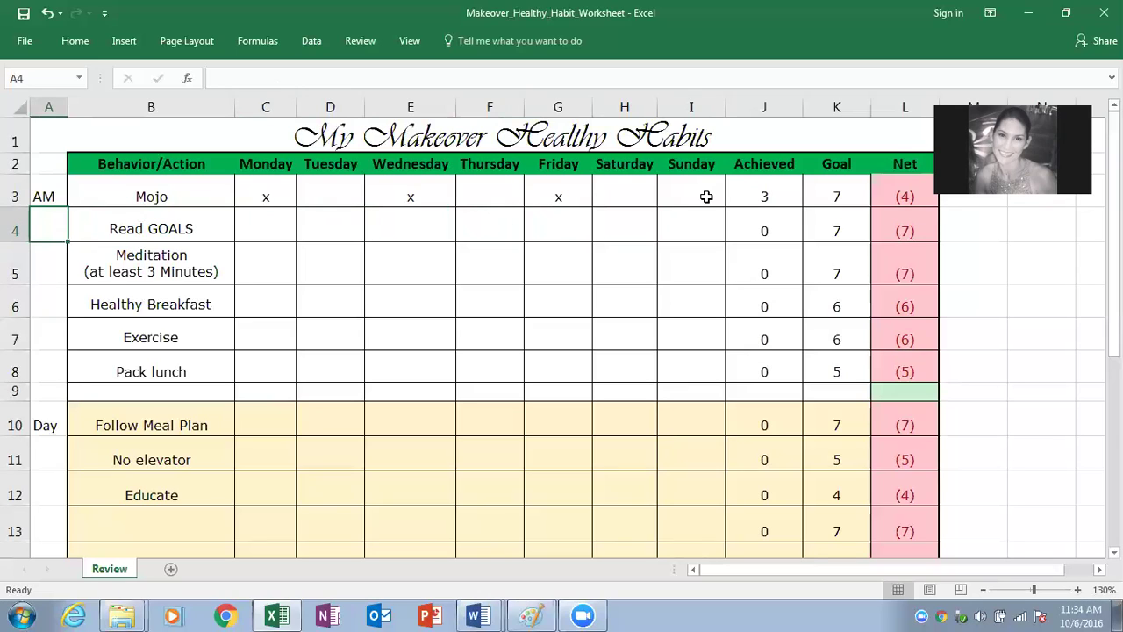
key("Down")
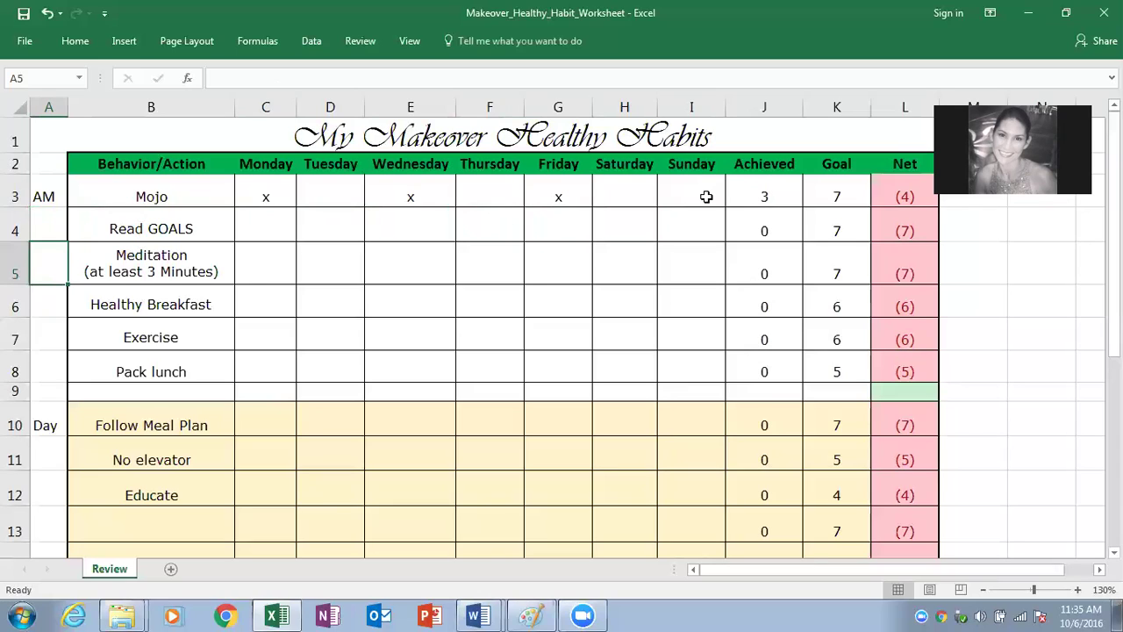
key("Up")
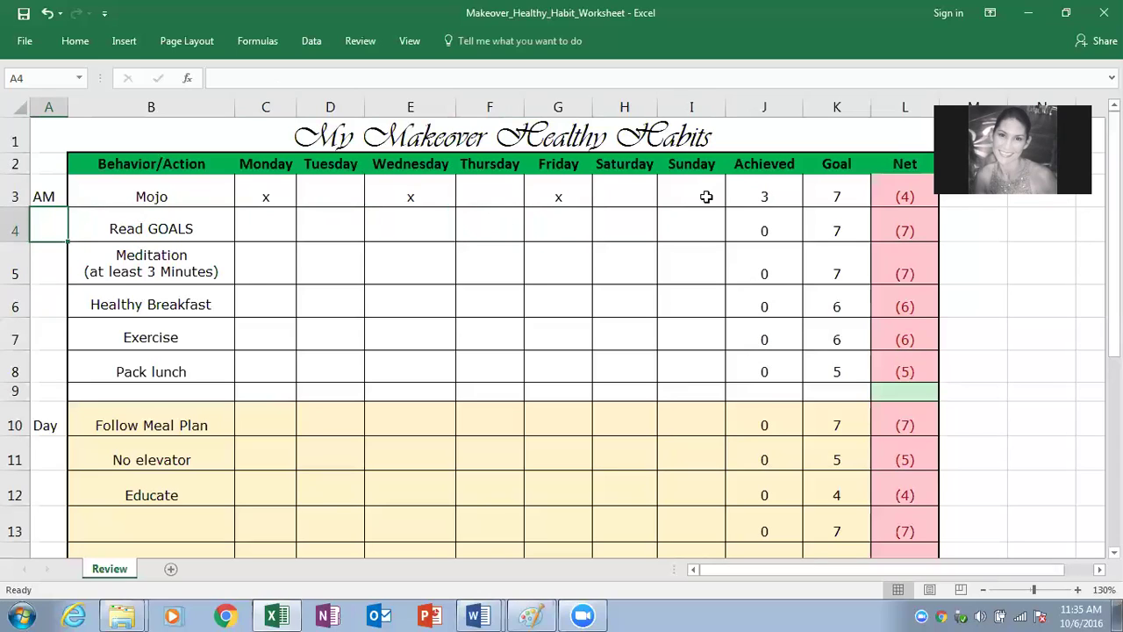
key("Up")
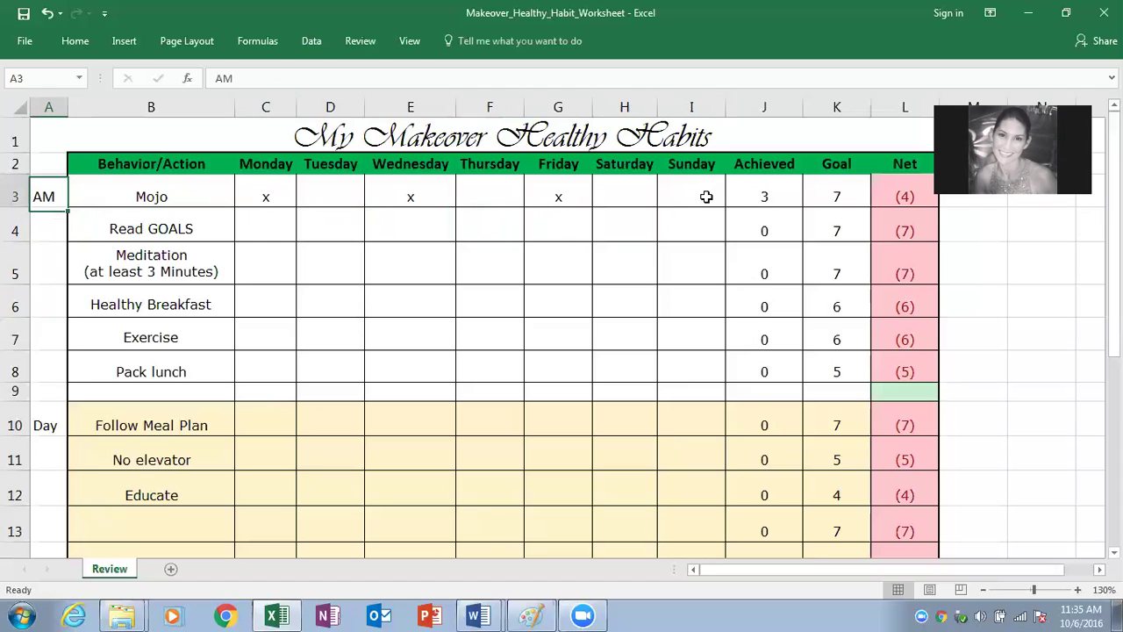
key("Right")
key("Down")
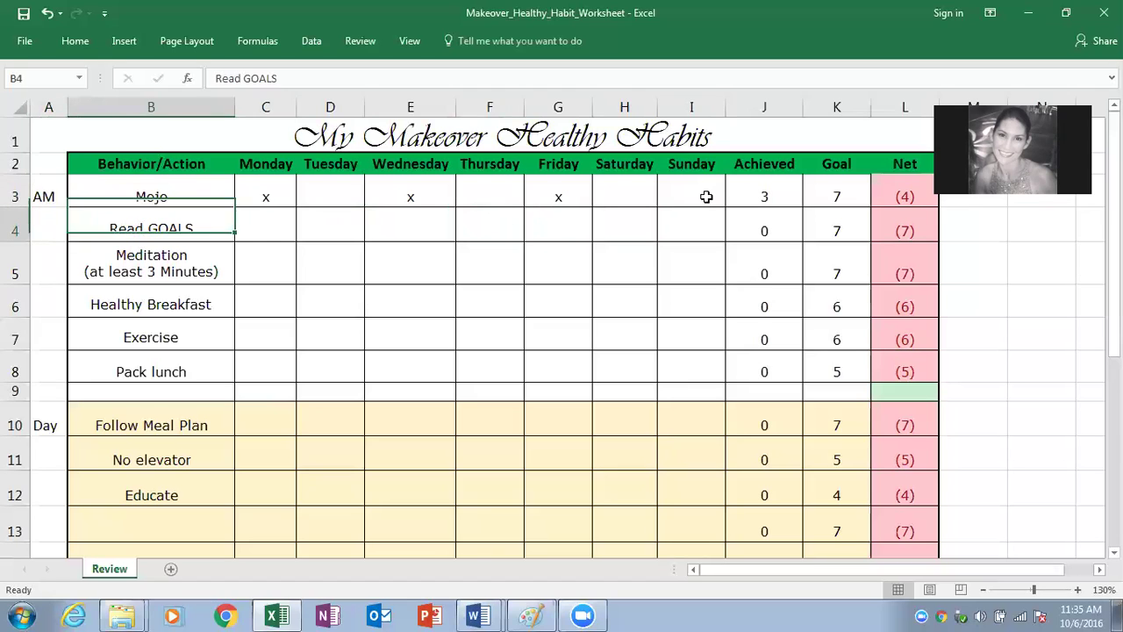
key("Down")
key("Up")
key("Up")
Enter the timing note b4 in cell A4, beside the Read GOALS habit.
key("Left")
key("Down")
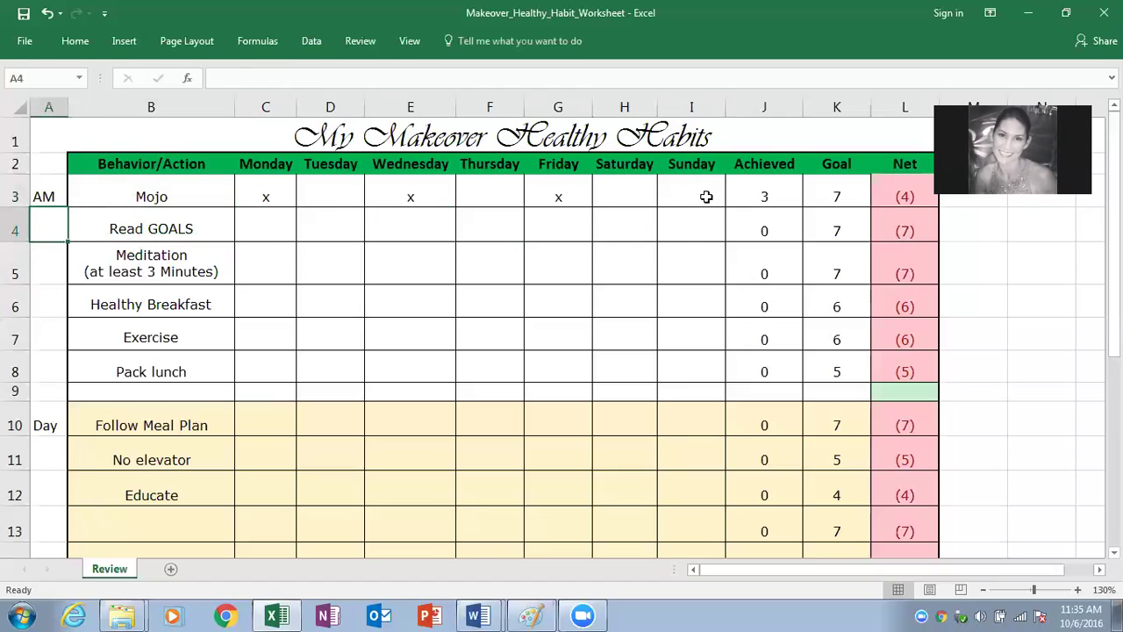
type("b4")
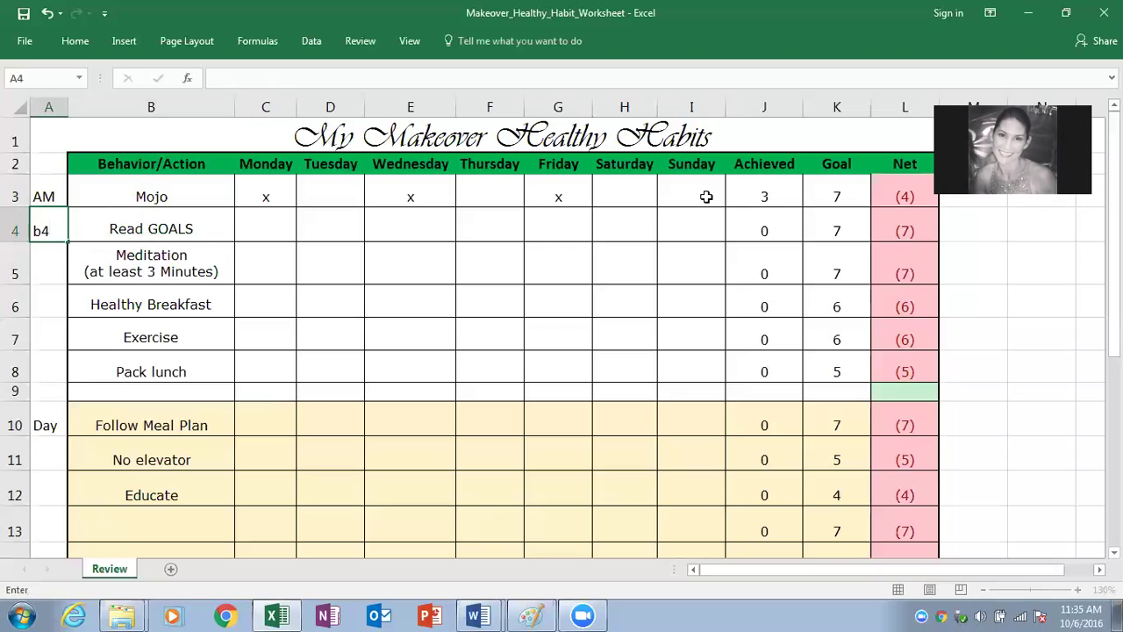
key("Return")
Enter the time 5:30 in cell A5, beside the Meditation habit.
type("5:30")
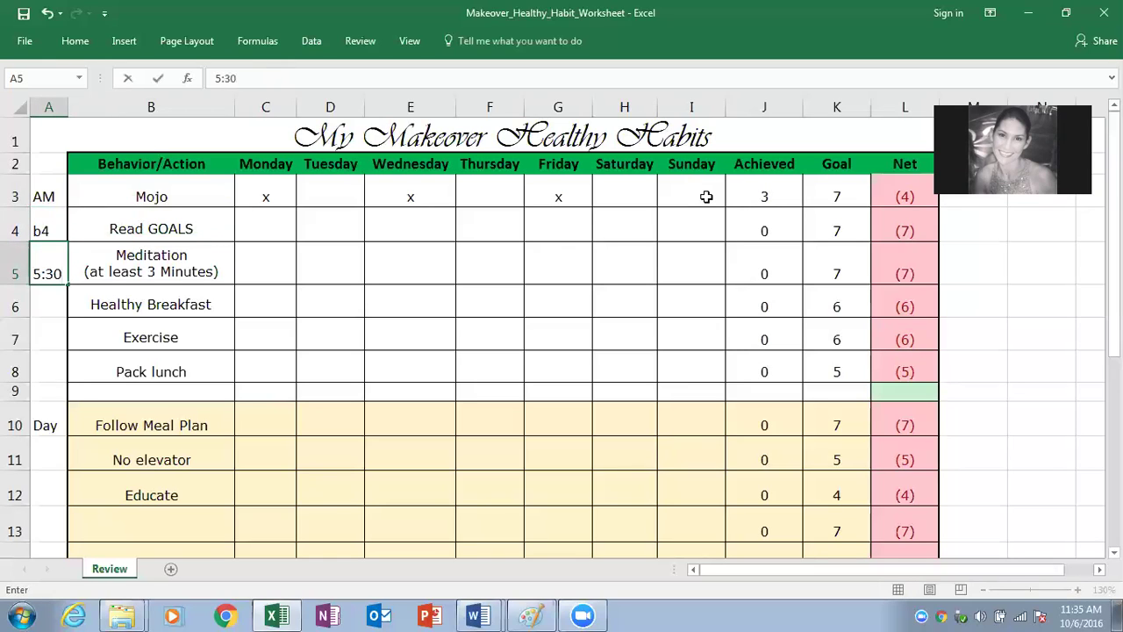
key("Up")
key("Up")
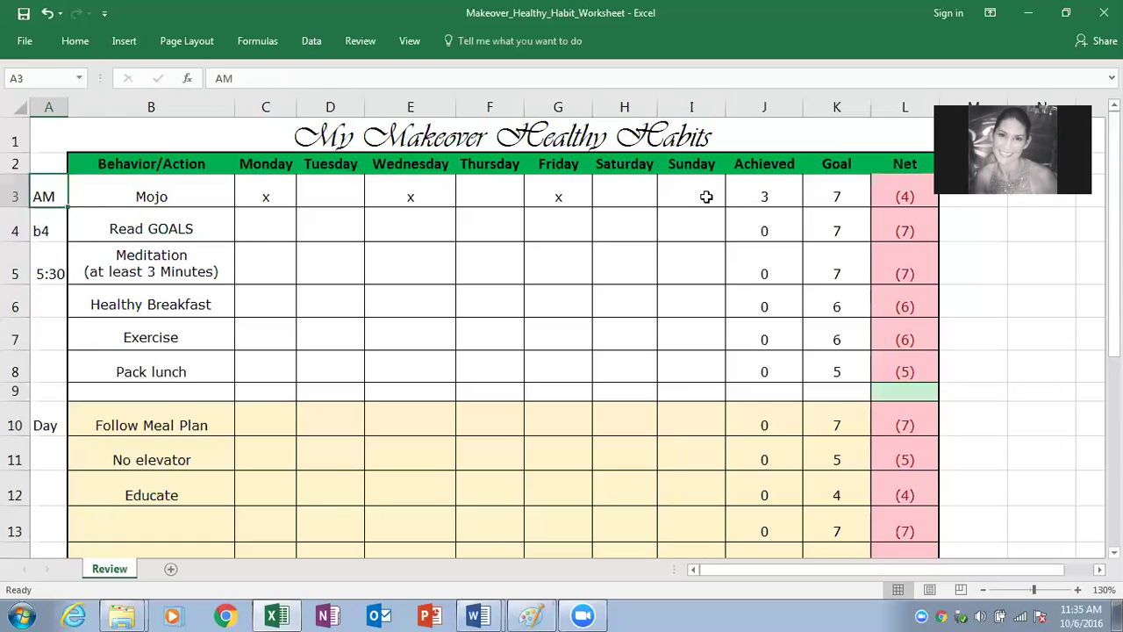
key("Right")
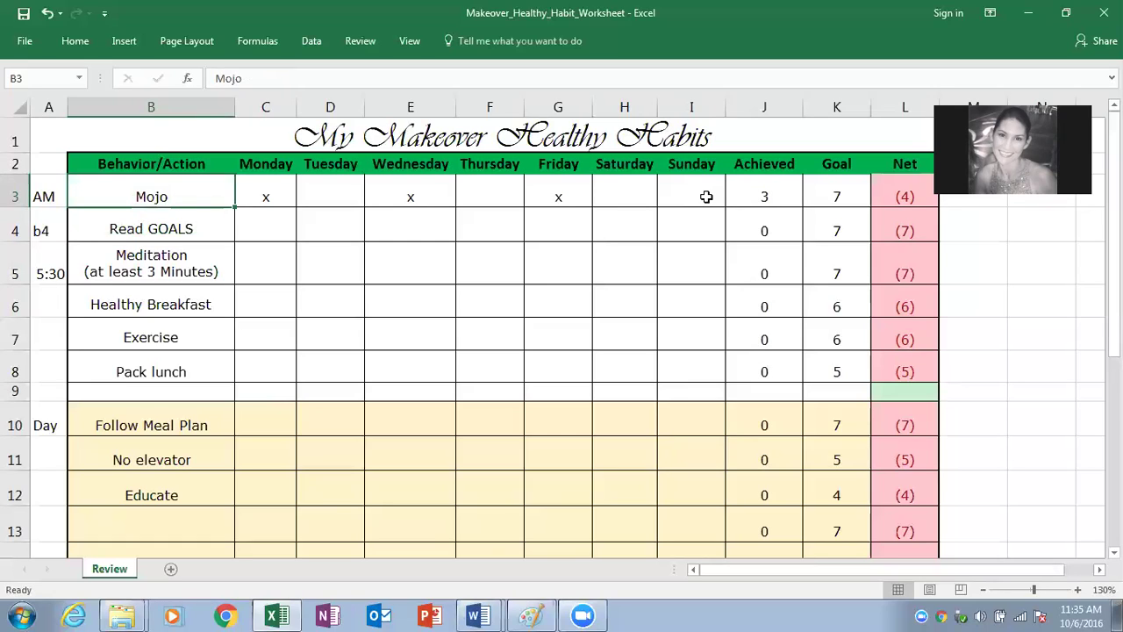
Replace the time in cell A5, beside the Meditation habit, with 9am.
key("Down")
key("Down")
key("Left")
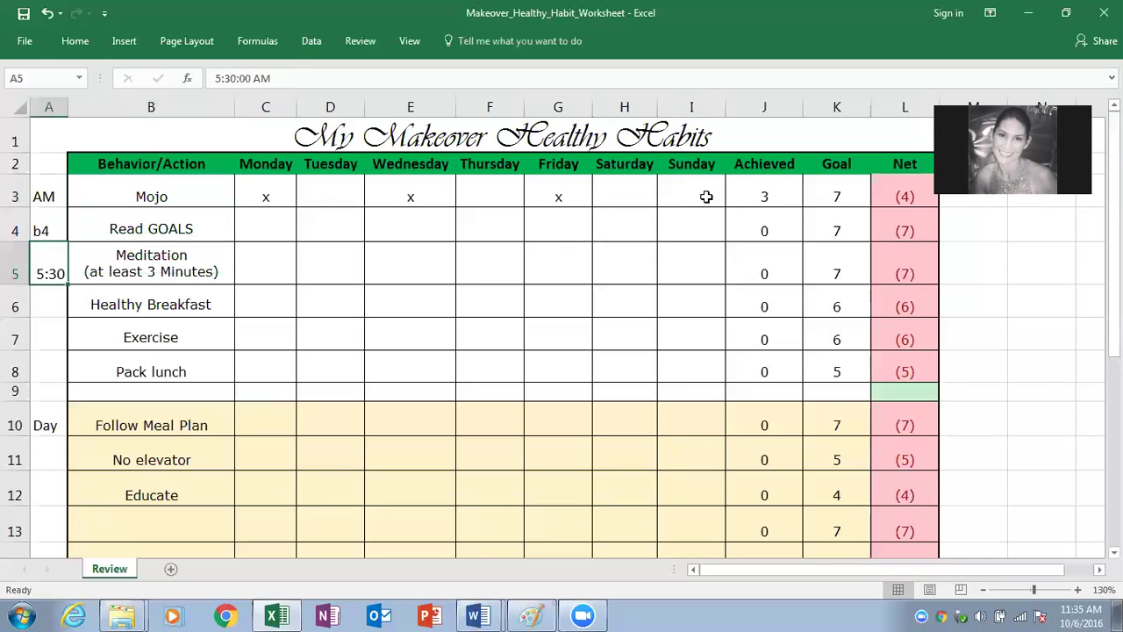
type("9am")
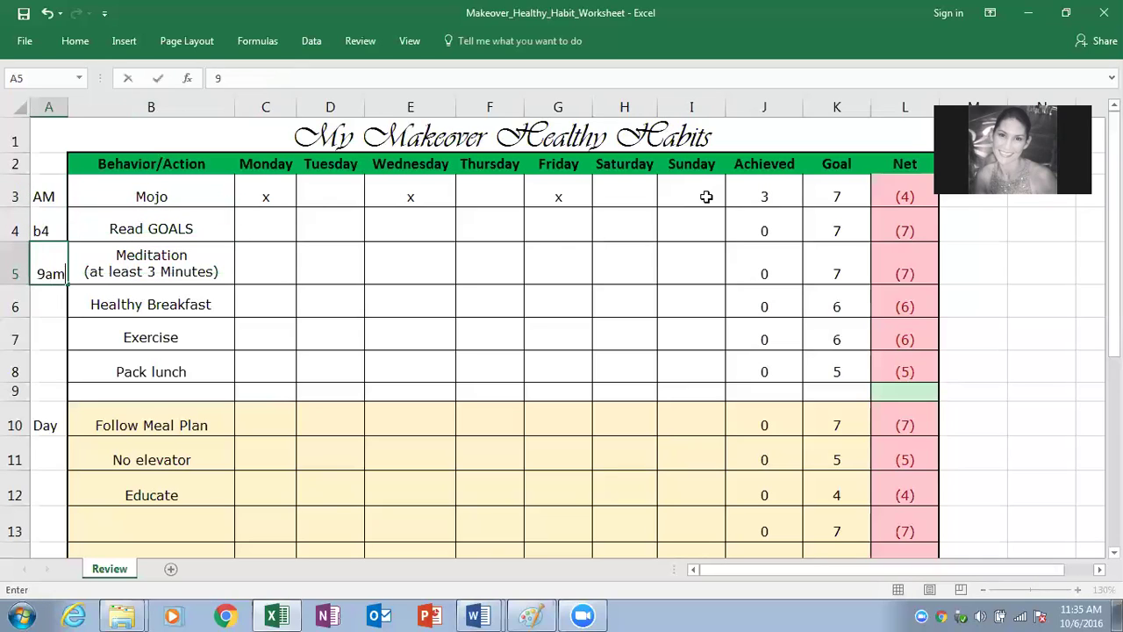
key("Right")
key("Up")
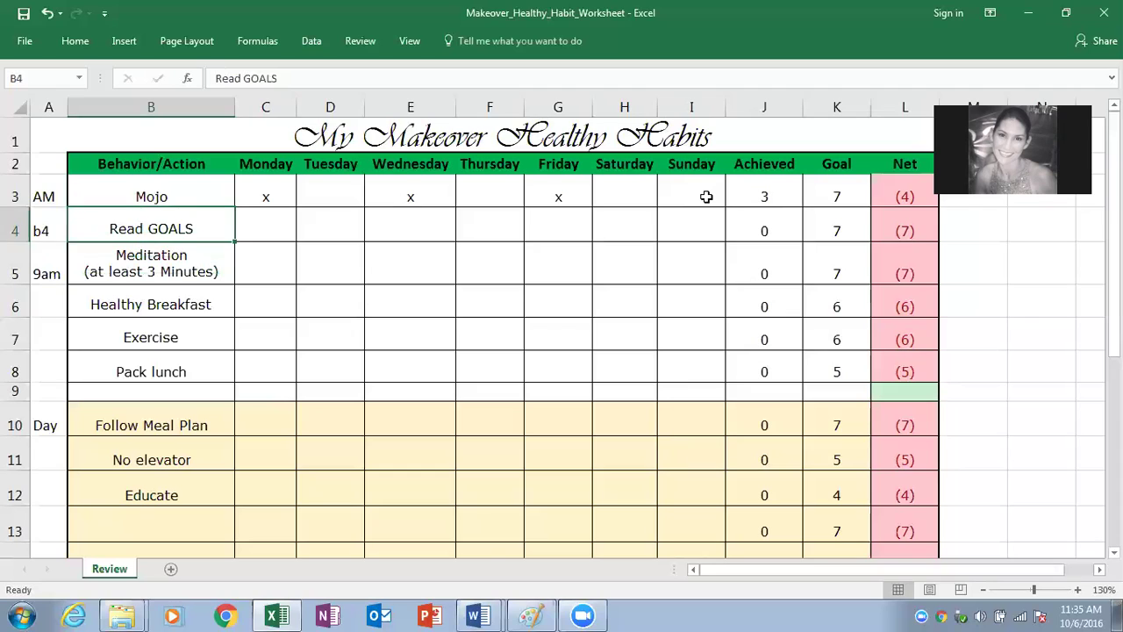
Review the morning behaviors in column B from Mojo through Exercise.
key("Up")
key("Down")
key("Down")
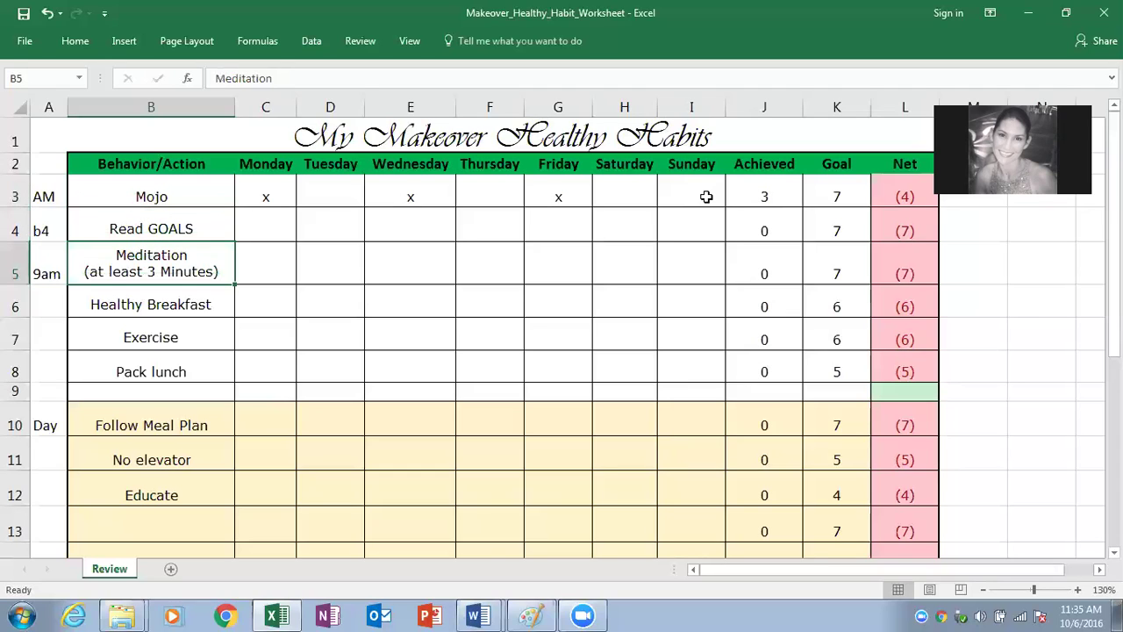
key("Up")
key("Up")
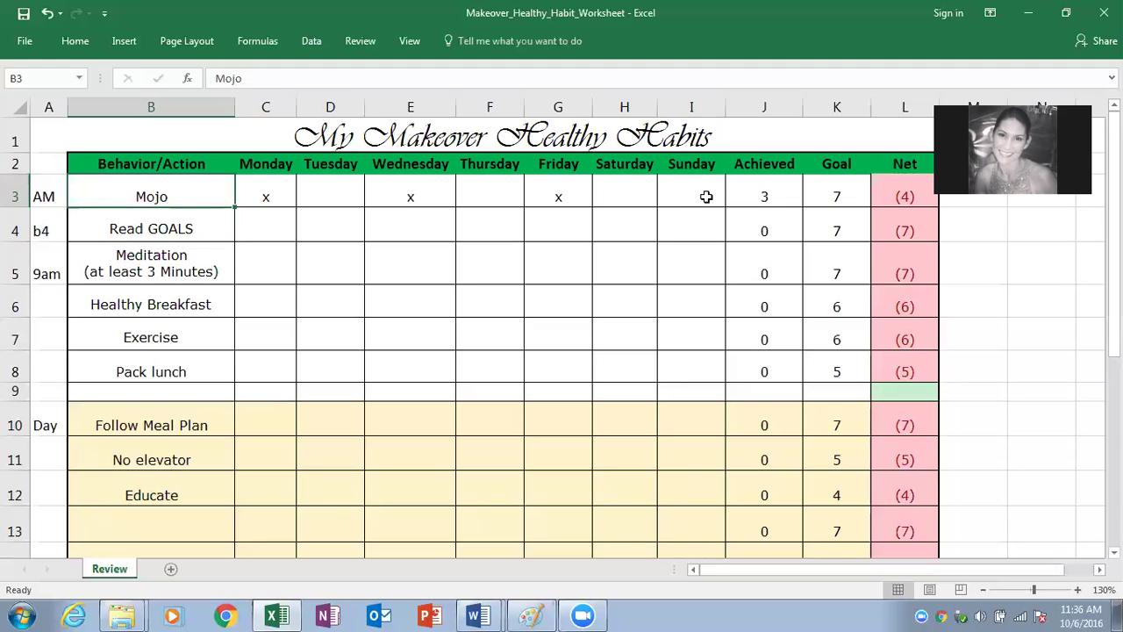
key("Down")
key("Up")
key("Down")
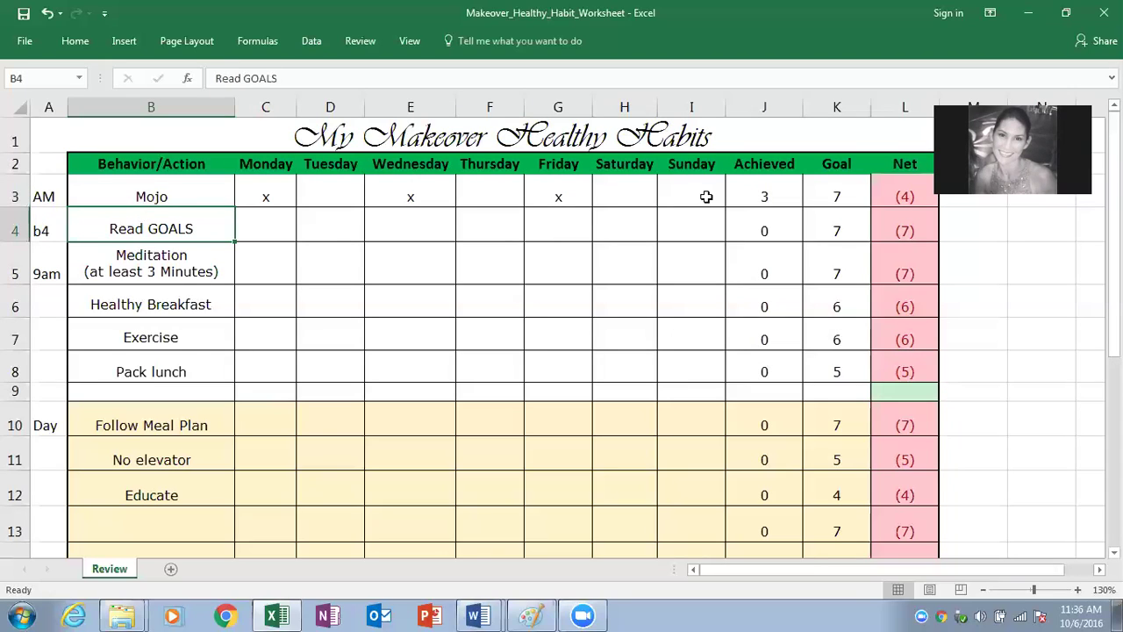
key("Down")
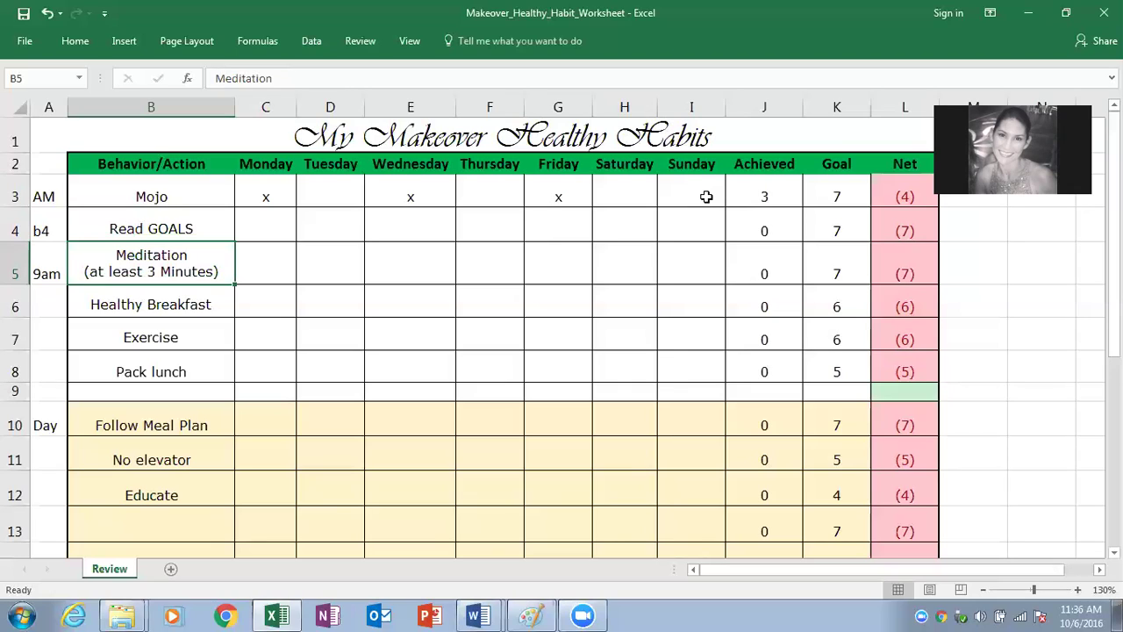
key("Down")
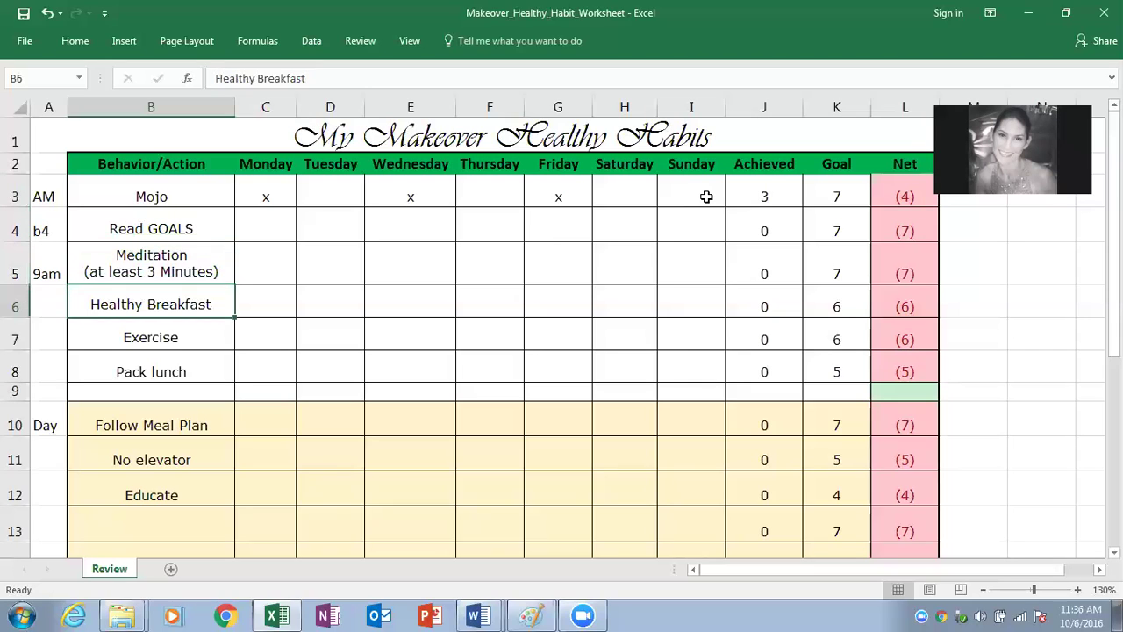
key("Up")
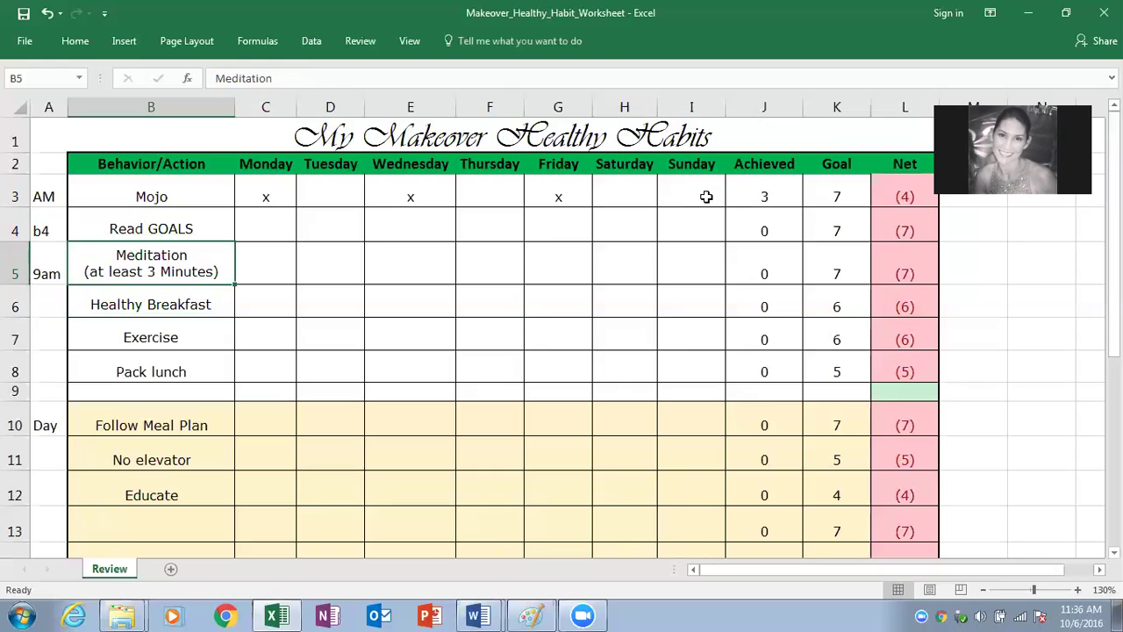
key("Down")
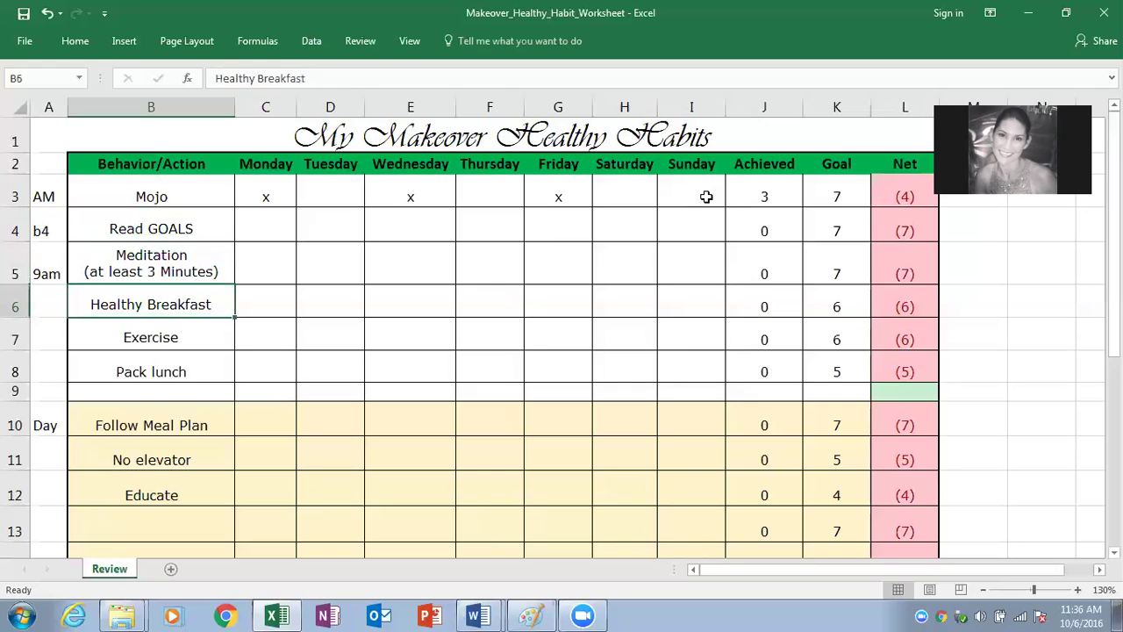
key("Down")
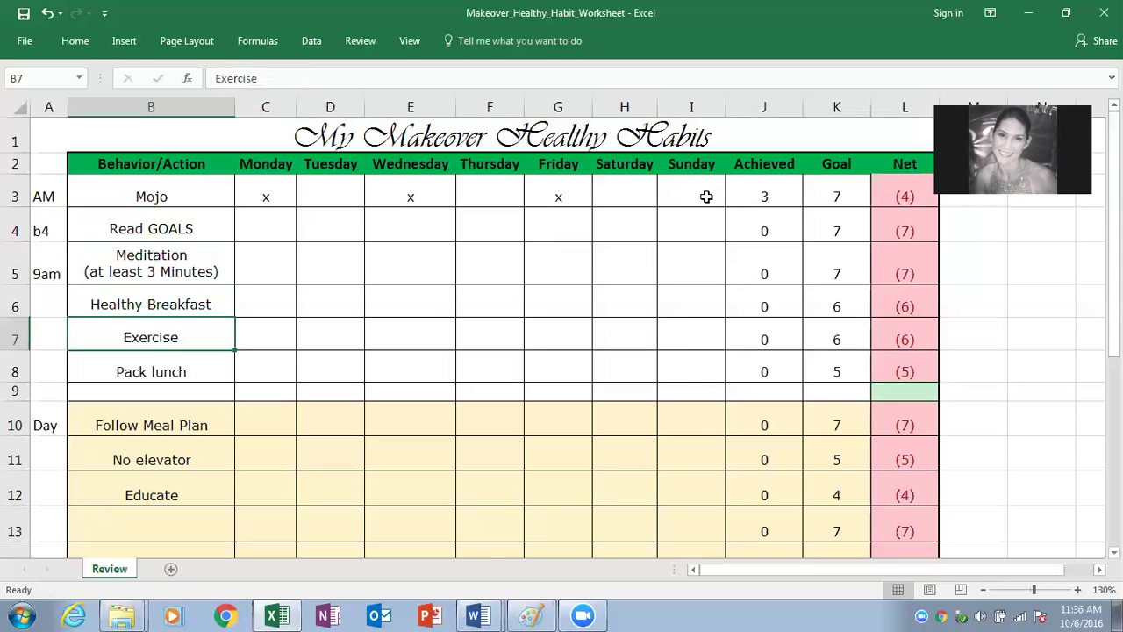
Mark the Pack lunch habit in row 8 with an x for Monday, Wednesday, Thursday and Friday.
key("Down")
key("Right")
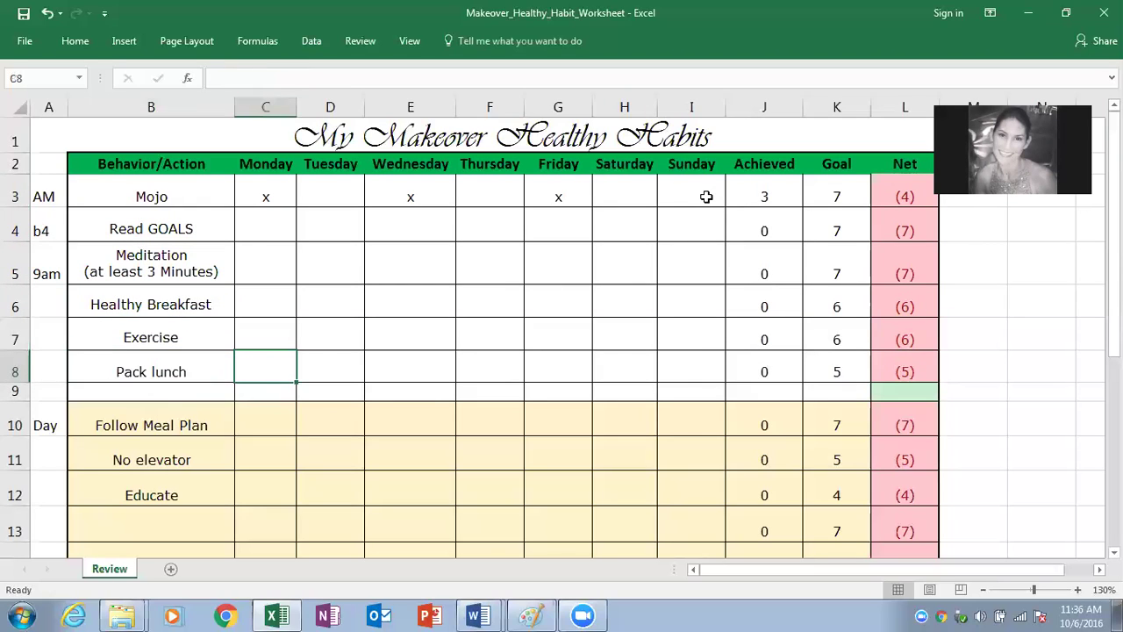
type("x")
key("Right")
key("Right")
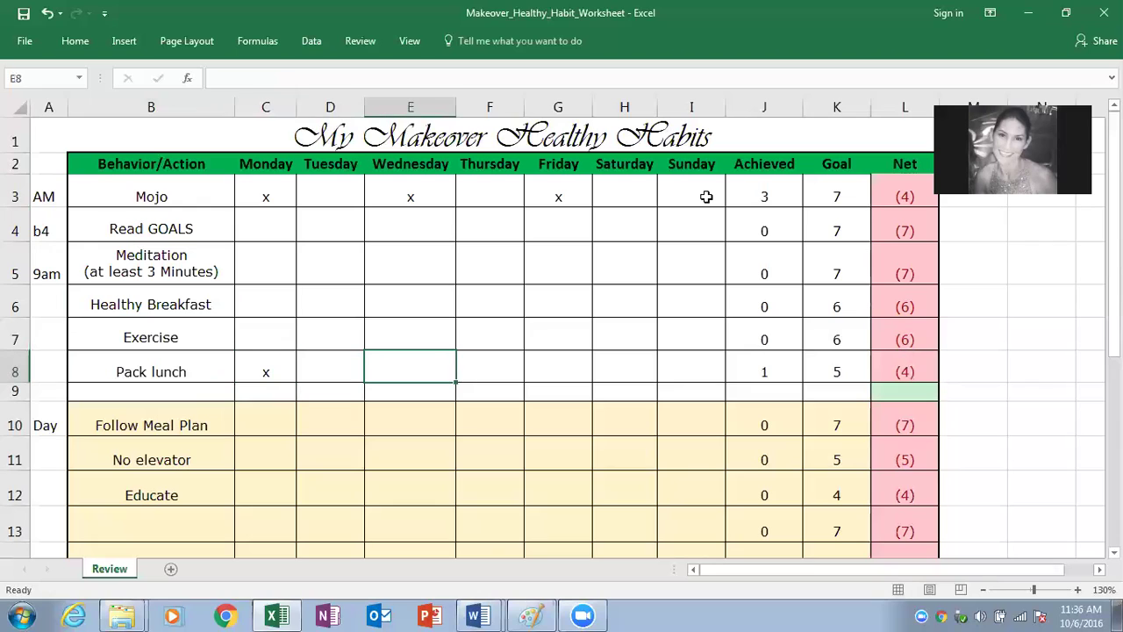
type("x")
key("Right")
key("Right")
key("Left")
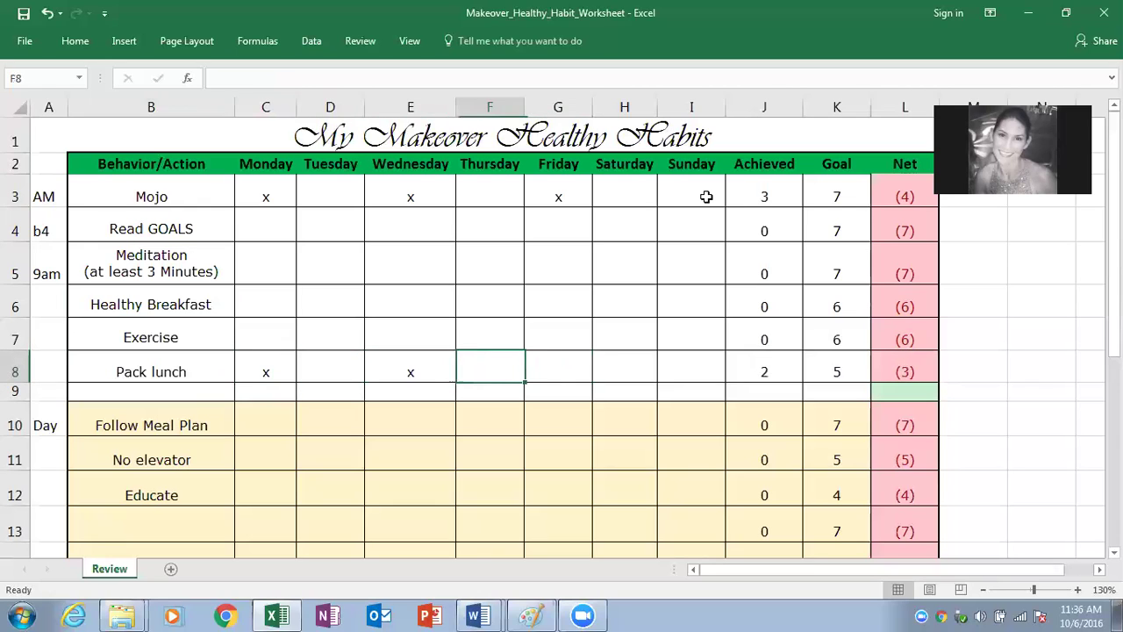
type("x")
key("Right")
type("x")
key("ctrl+Return")
key("Right")
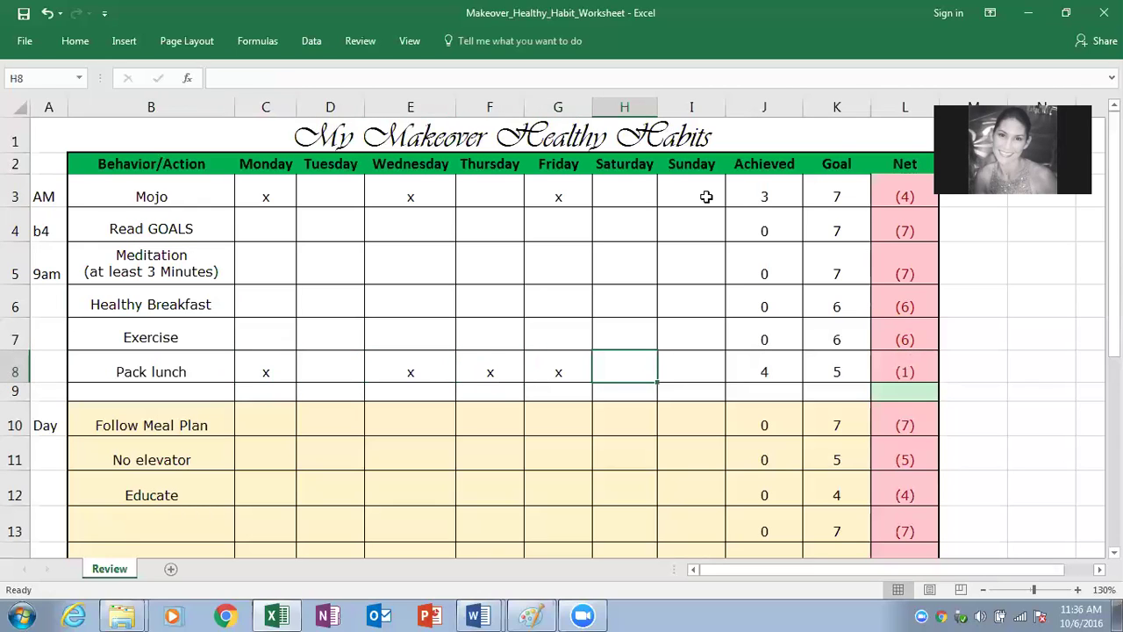
Examine the Net and Goal values in the Pack lunch row against its daily marks.
key("Right")
key("Right")
key("Right")
key("Right")
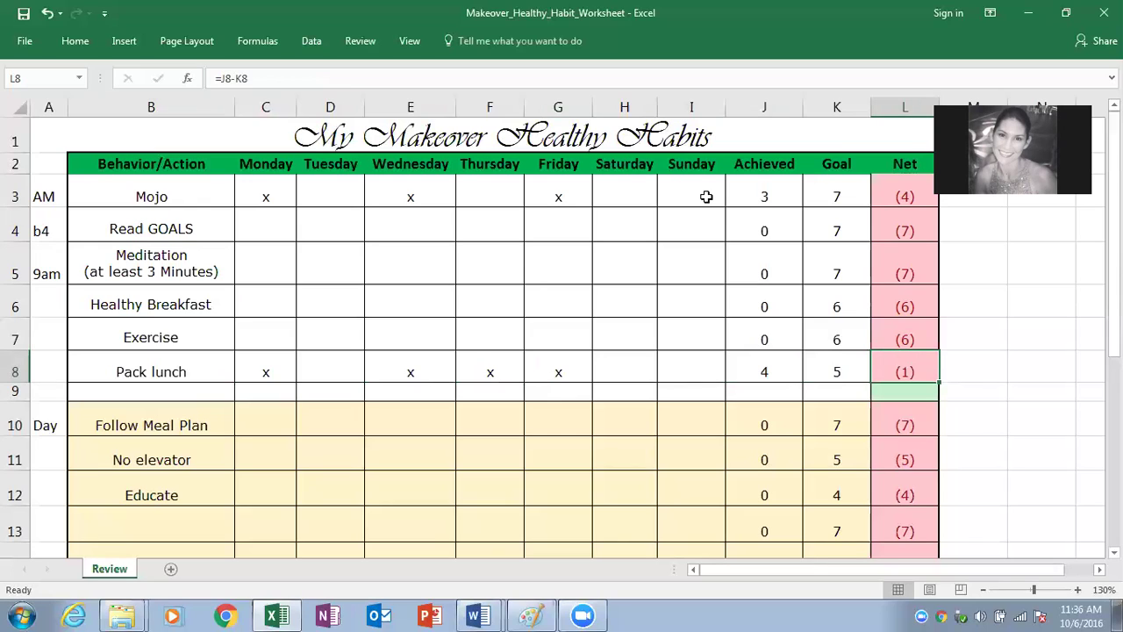
key("Left")
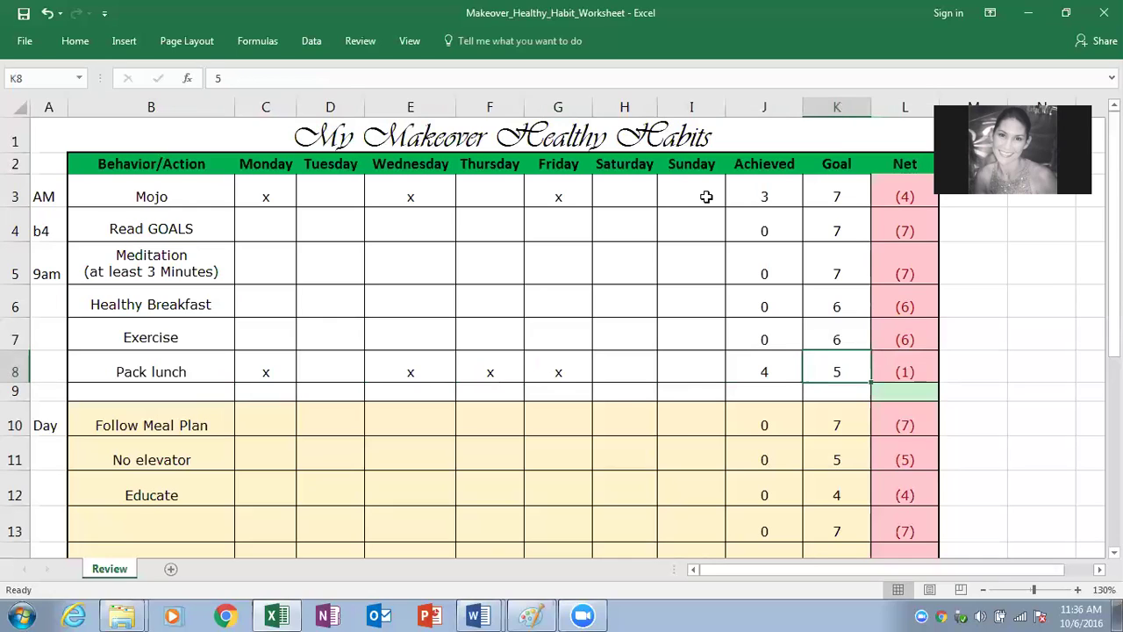
key("Right")
key("Left")
key("Left")
key("Left")
key("Left")
key("Left")
key("Left")
key("Left")
key("Left")
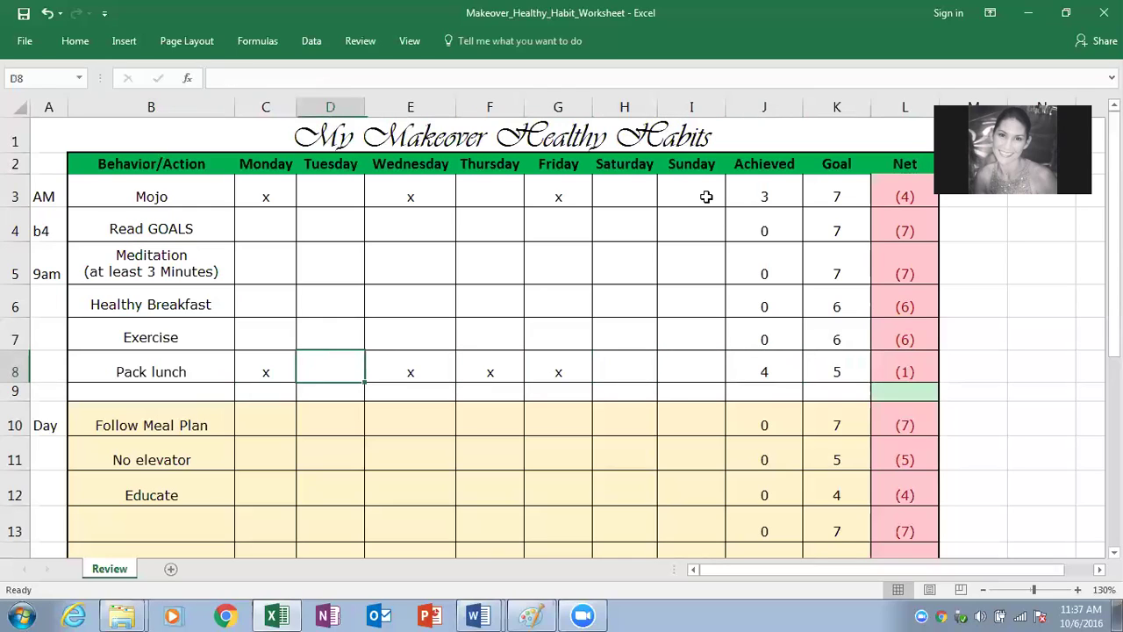
Set the weekly goal for the Exercise habit in cell K7 to 5.
key("Up")
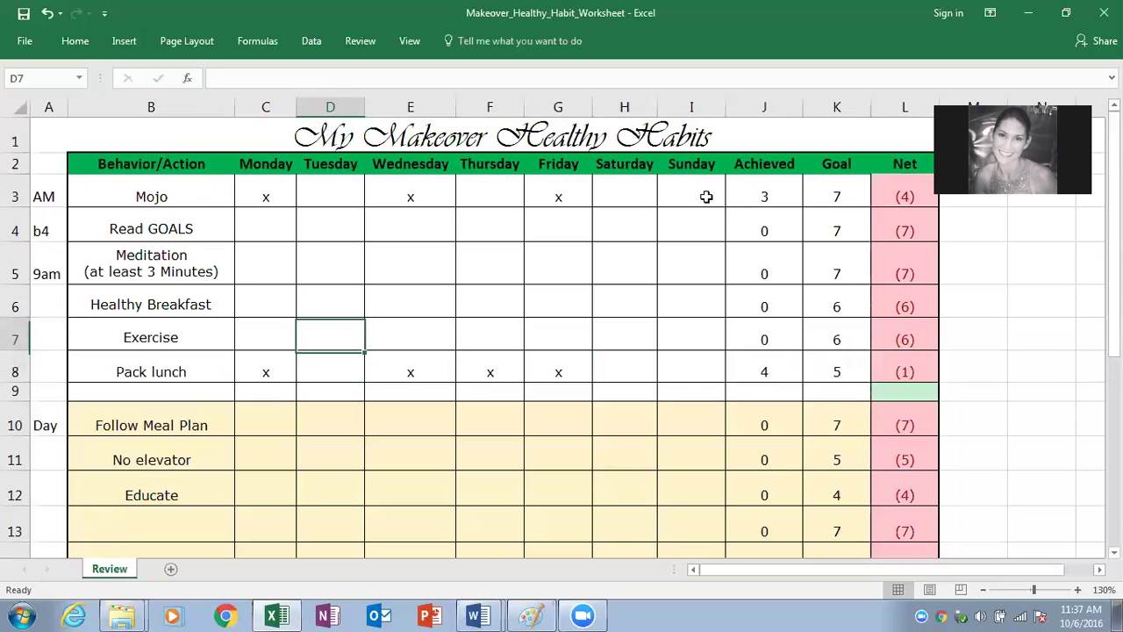
key("Left")
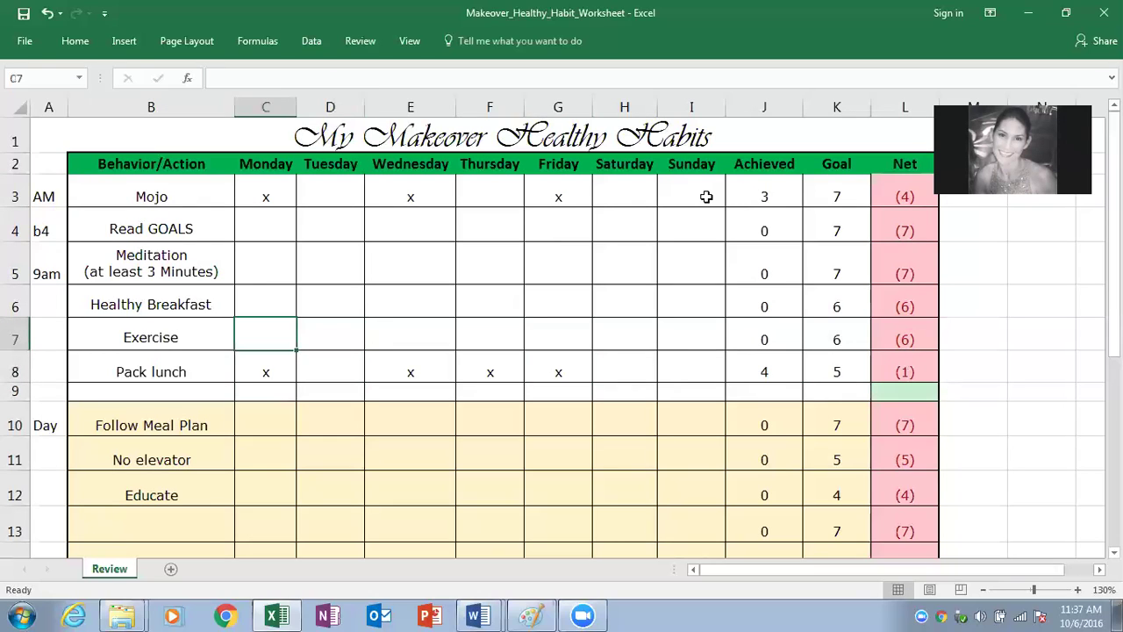
key("Right")
key("Right")
key("Right")
key("Right")
key("Right")
key("Right")
key("Right")
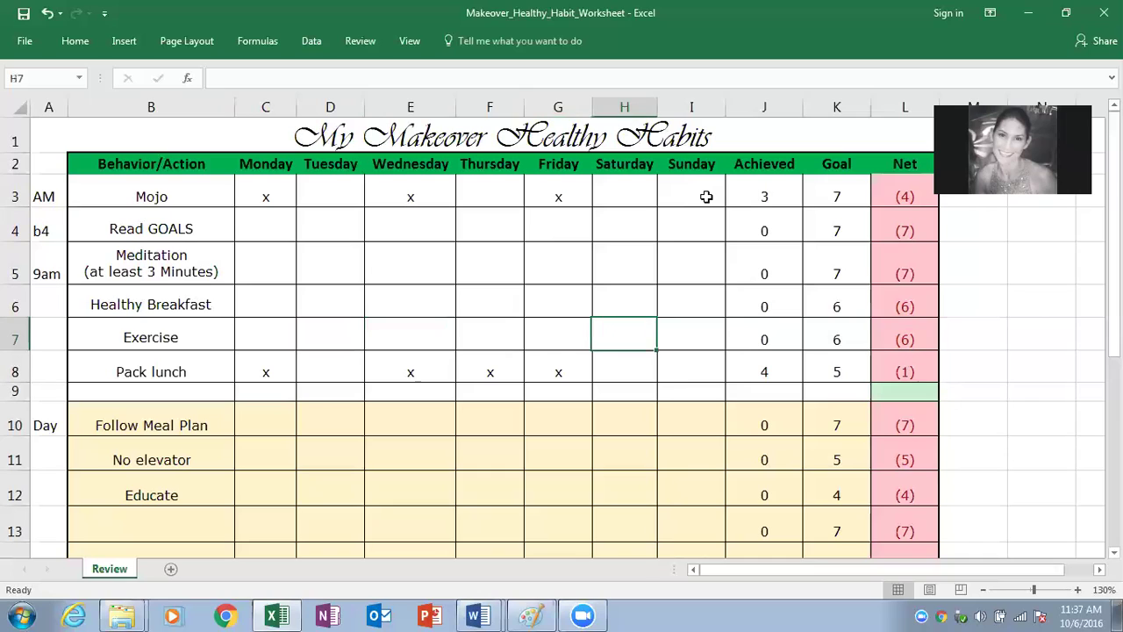
key("Right")
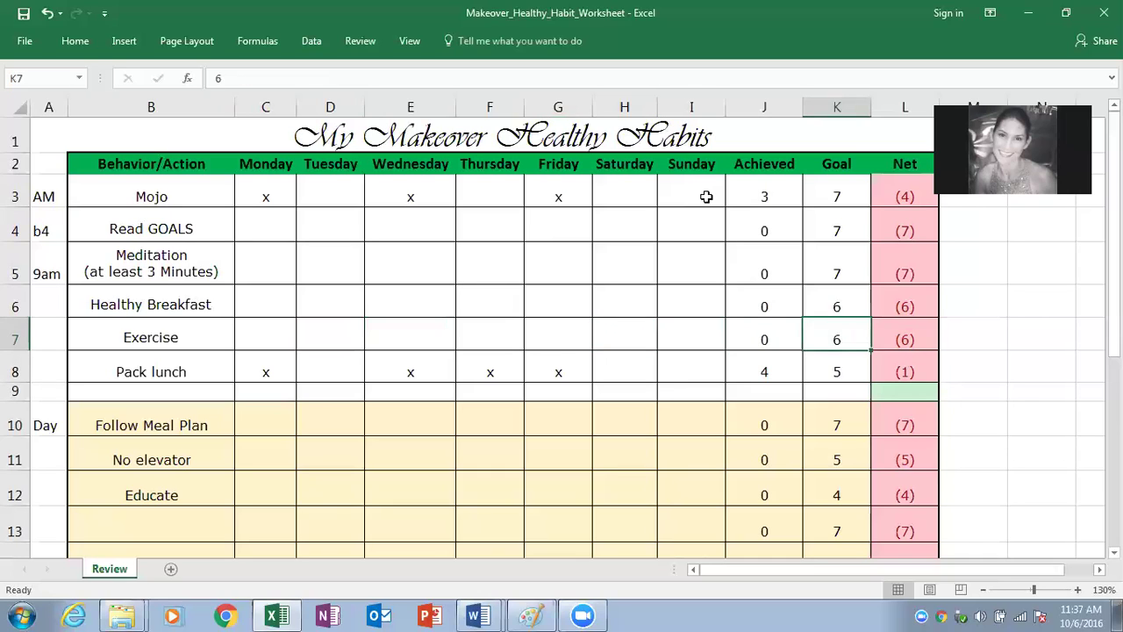
type("5")
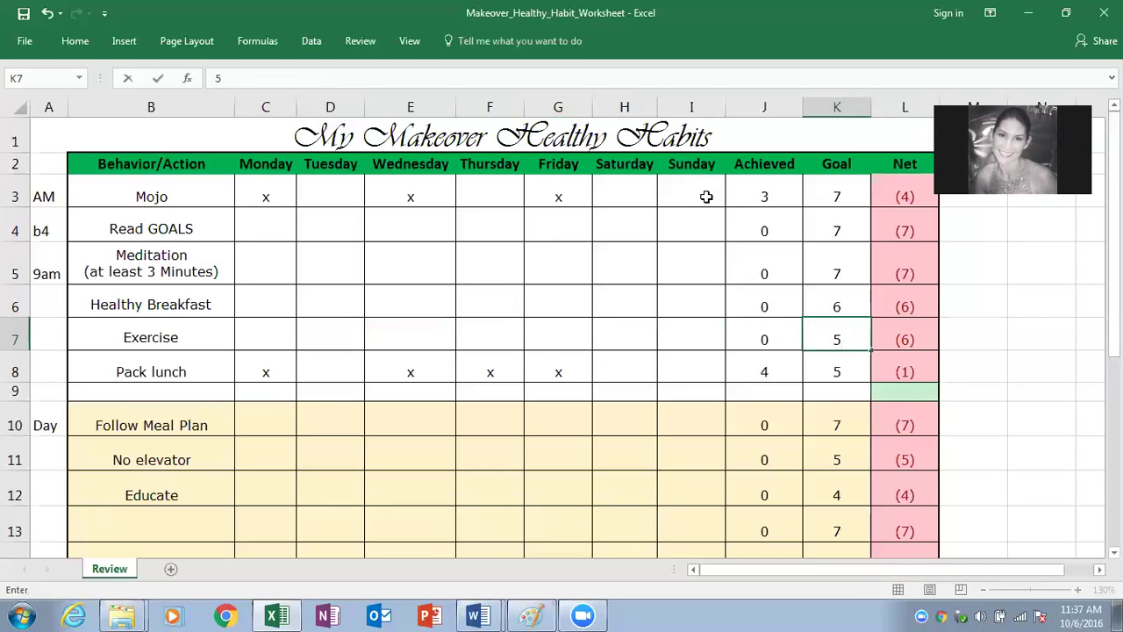
key("Left")
Mark the Exercise habit in row 7 with an x for Monday, Wednesday and Friday.
key("Left")
key("Left")
key("Left")
key("Left")
key("Left")
key("Left")
key("Left")
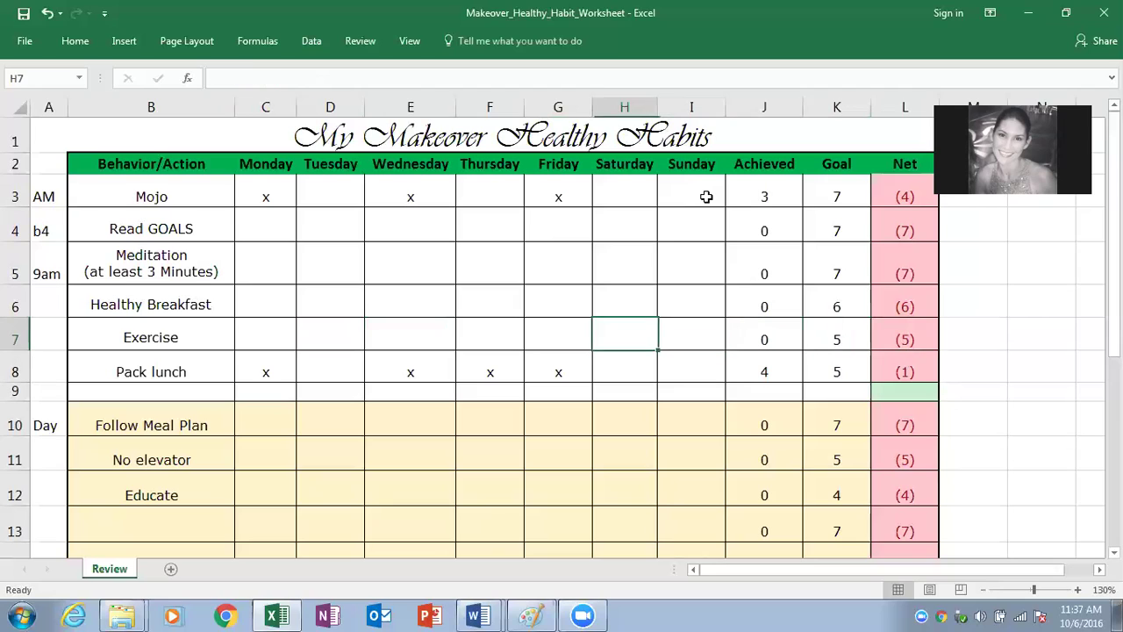
type("x")
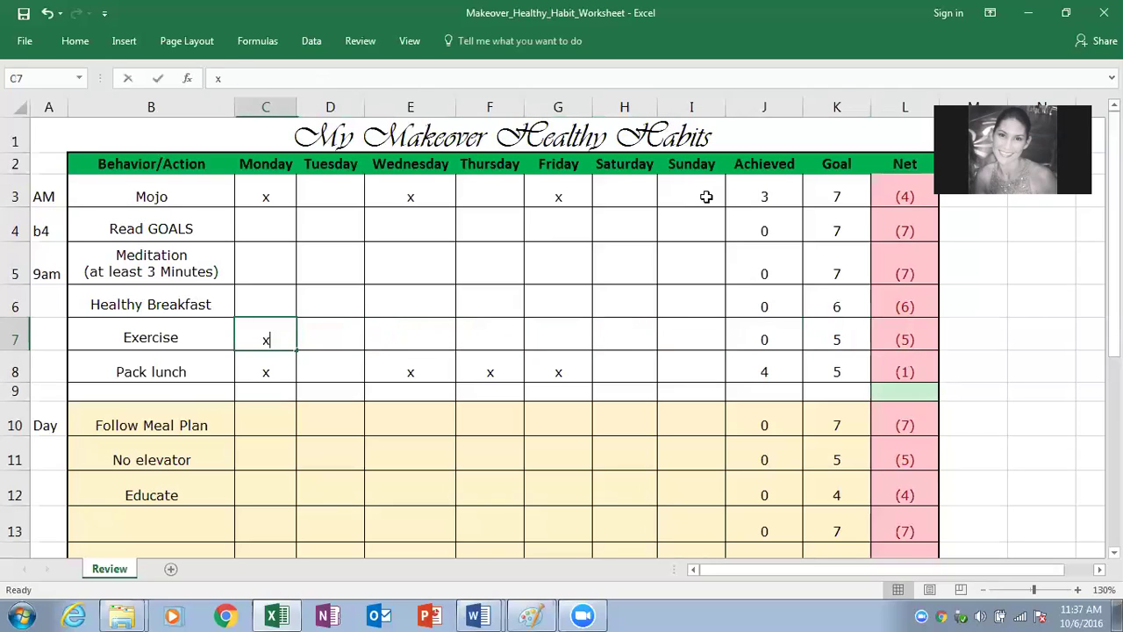
key("Right")
key("Right")
type("x")
key("Right")
key("Right")
type("x")
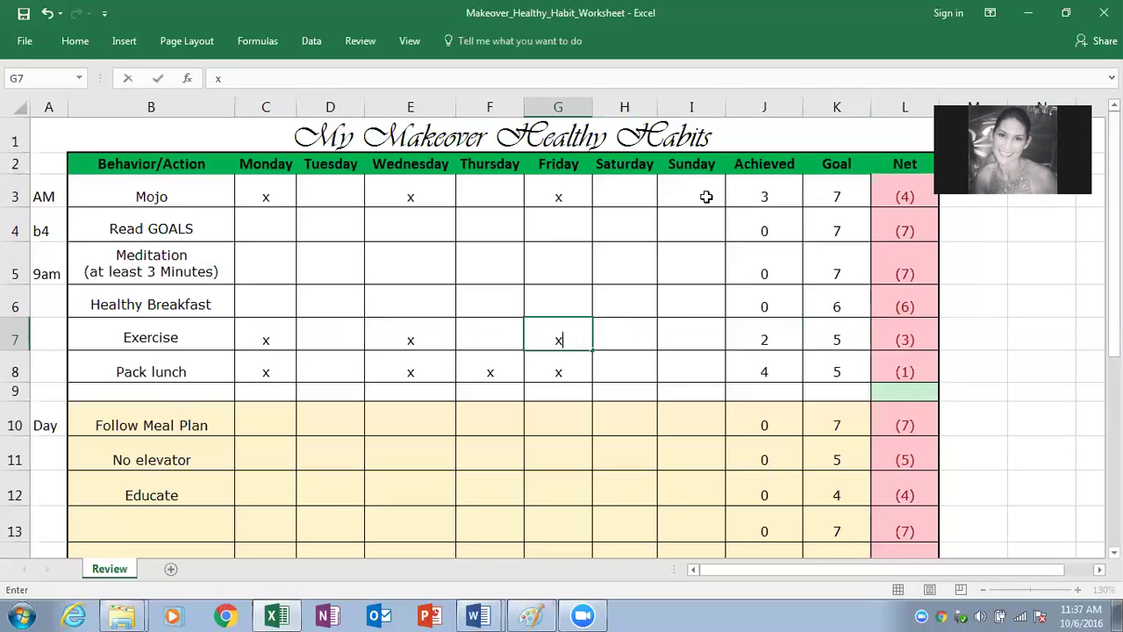
key("Right")
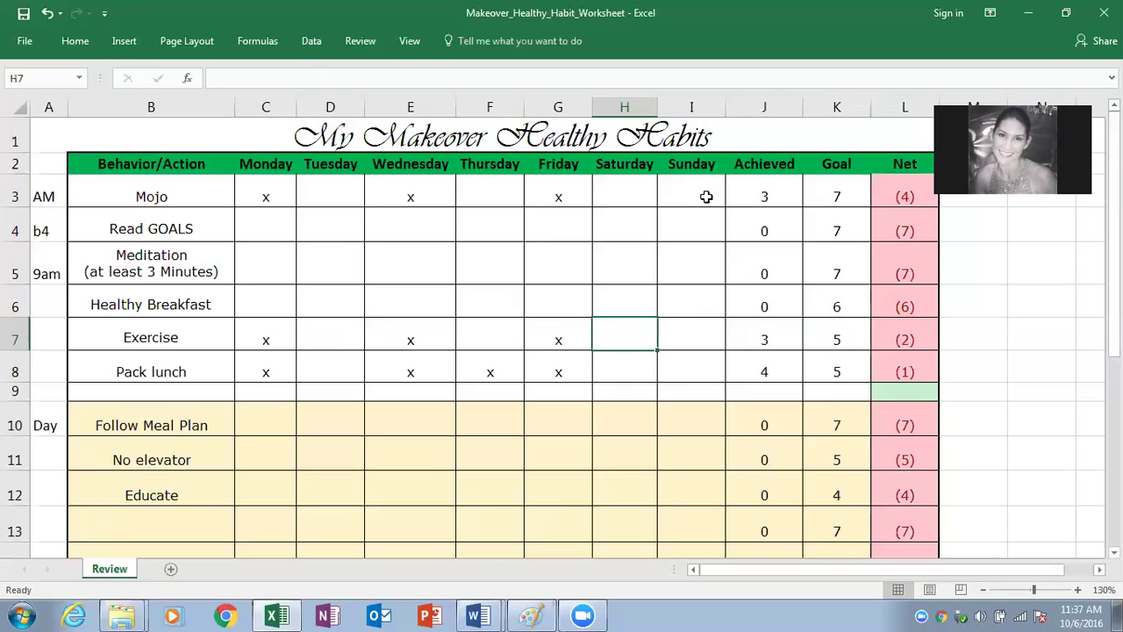
Examine the Achieved and Goal values in the Exercise row, plus the Healthy Breakfast goal and its daily cells.
key("Right")
key("Right")
key("Right")
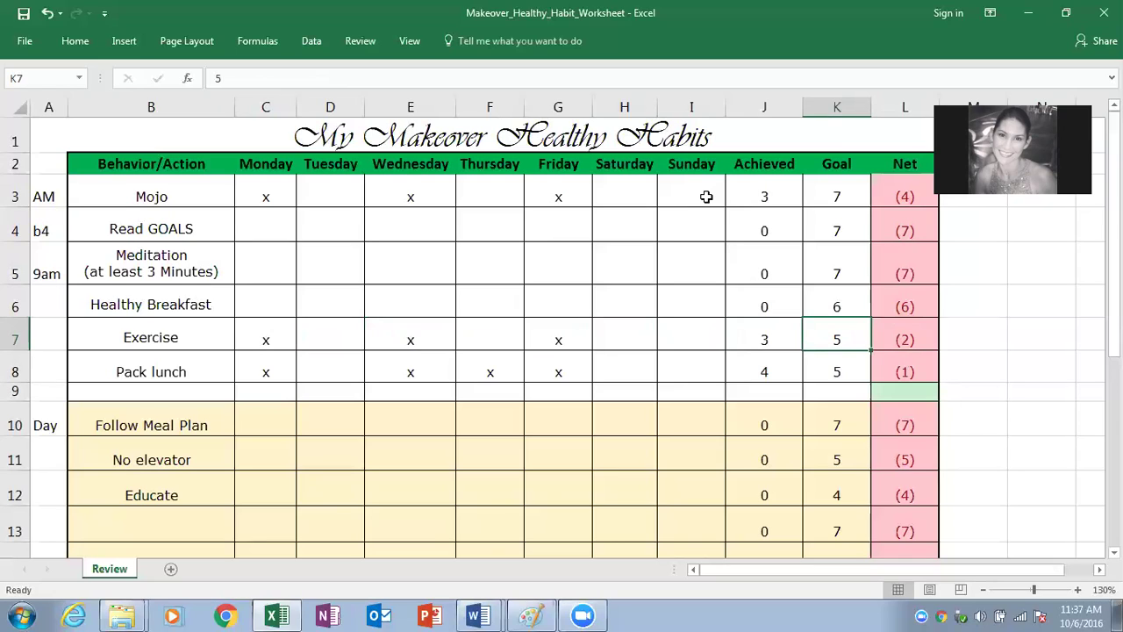
key("Left")
key("Right")
key("Up")
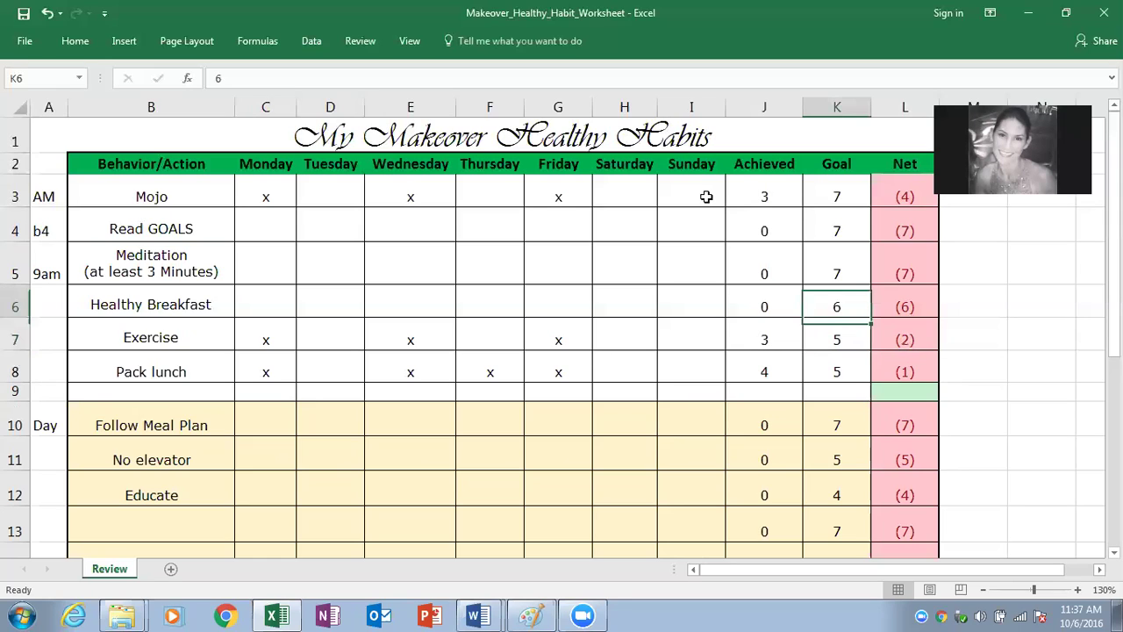
key("Left")
key("Left")
key("Left")
key("Left")
key("Left")
key("Left")
key("Left")
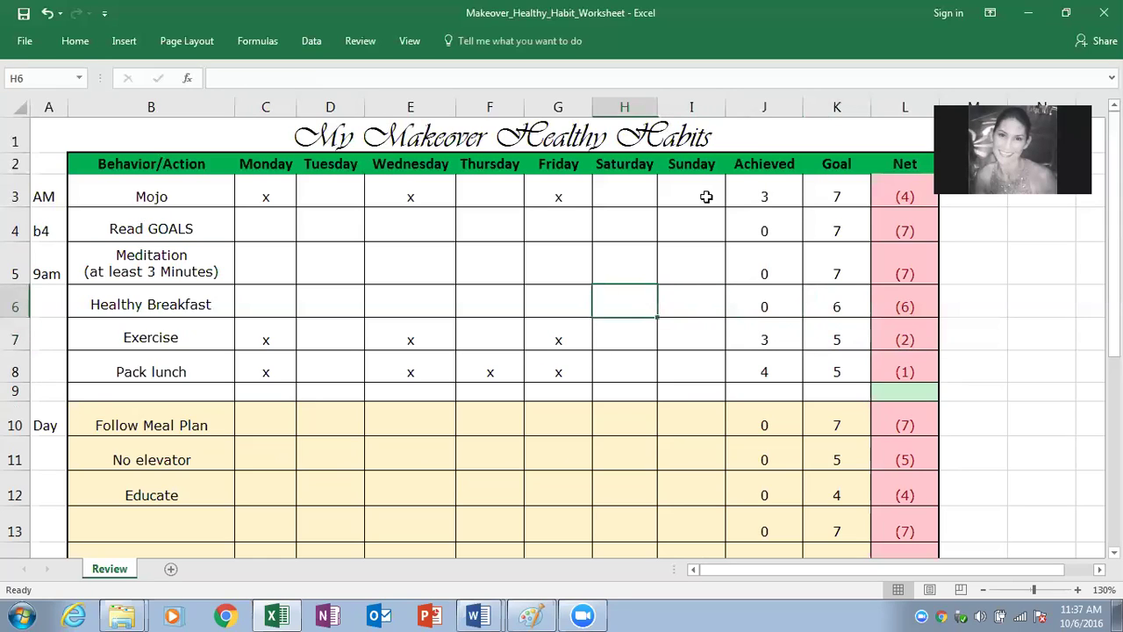
key("Left")
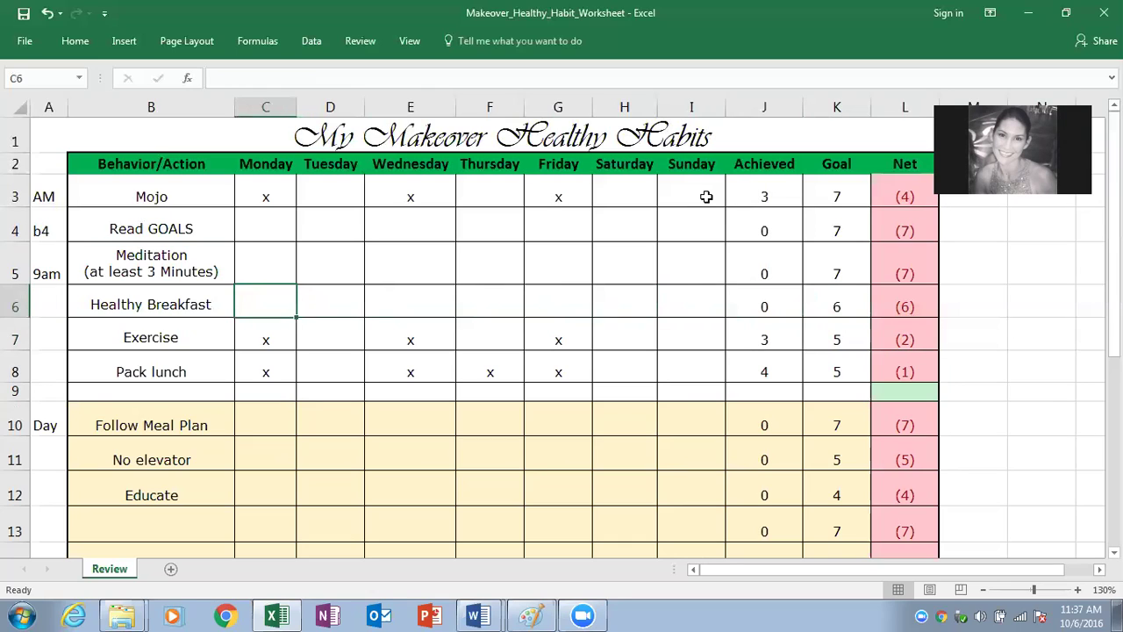
Review the Day section's behaviors around No elevator and compare them with the morning habits above.
key("Down")
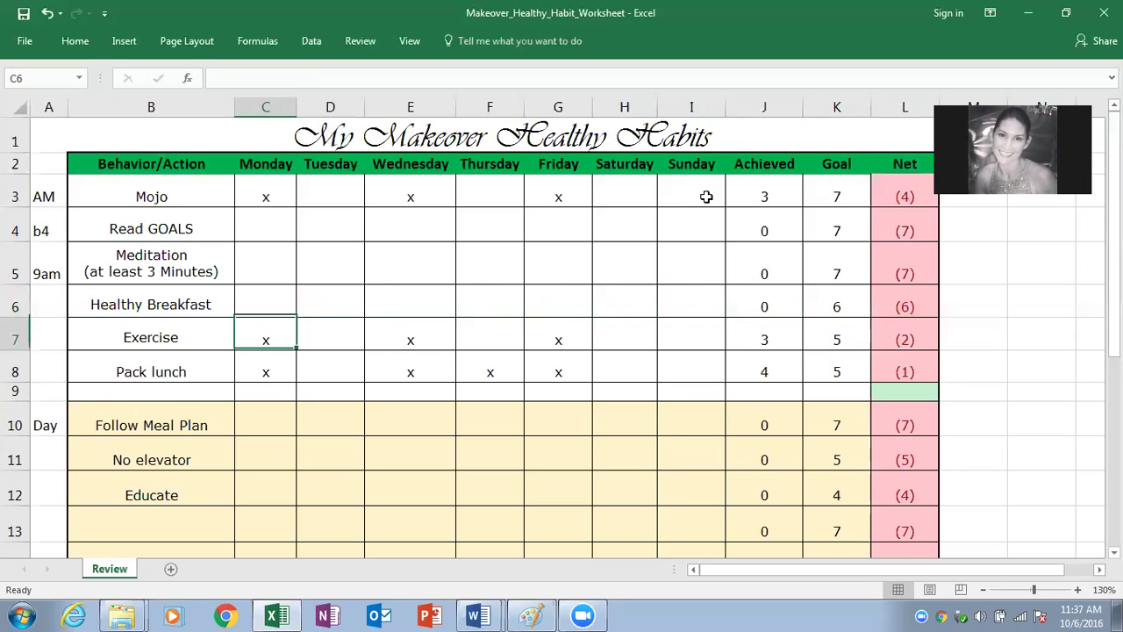
key("Down")
key("Down")
key("Left")
key("Left")
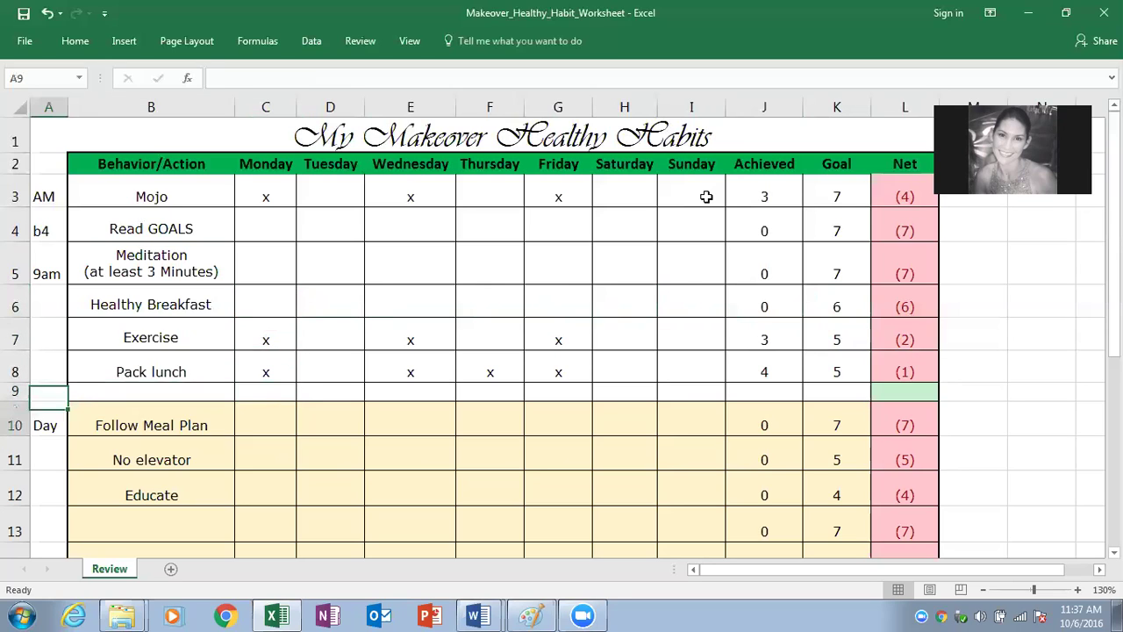
key("Down")
key("Down")
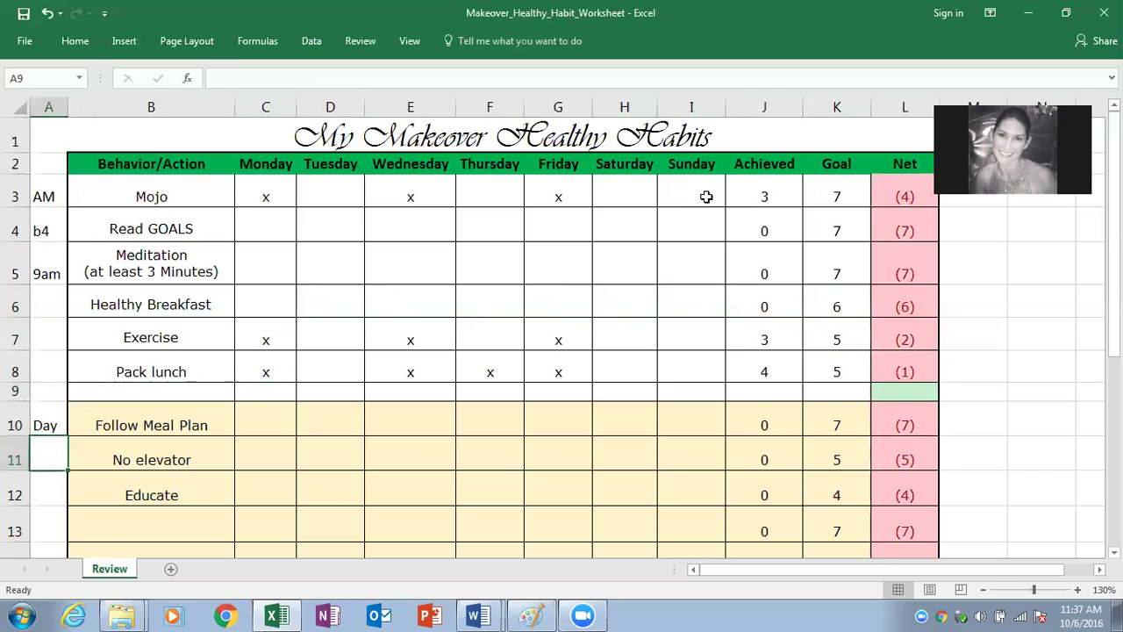
key("Right")
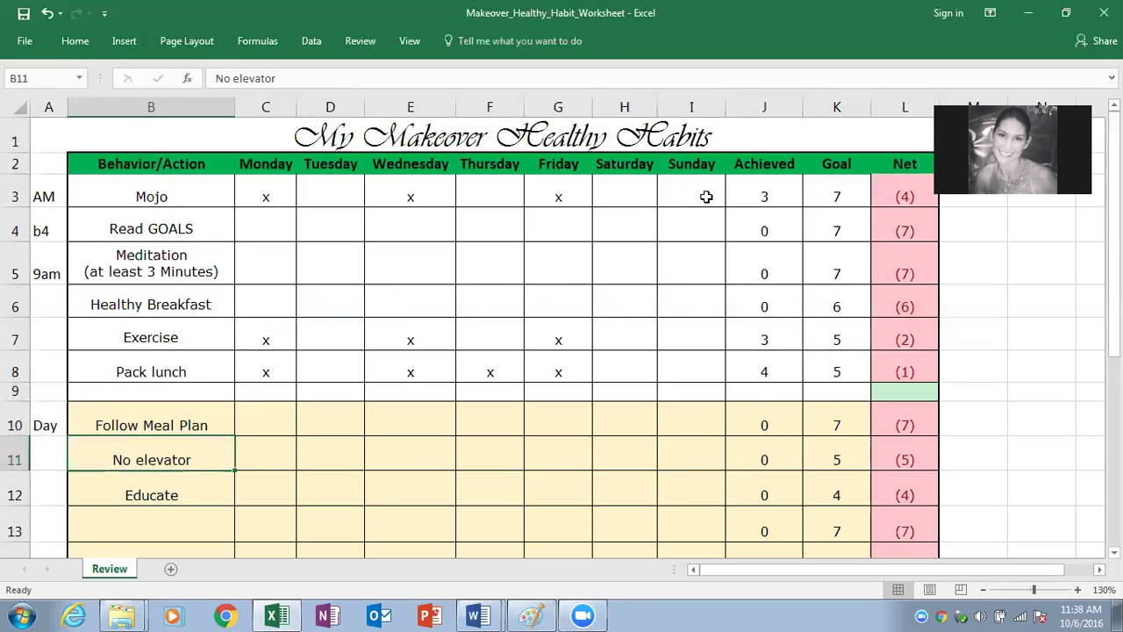
key("Up")
key("Up")
key("Up")
key("Up")
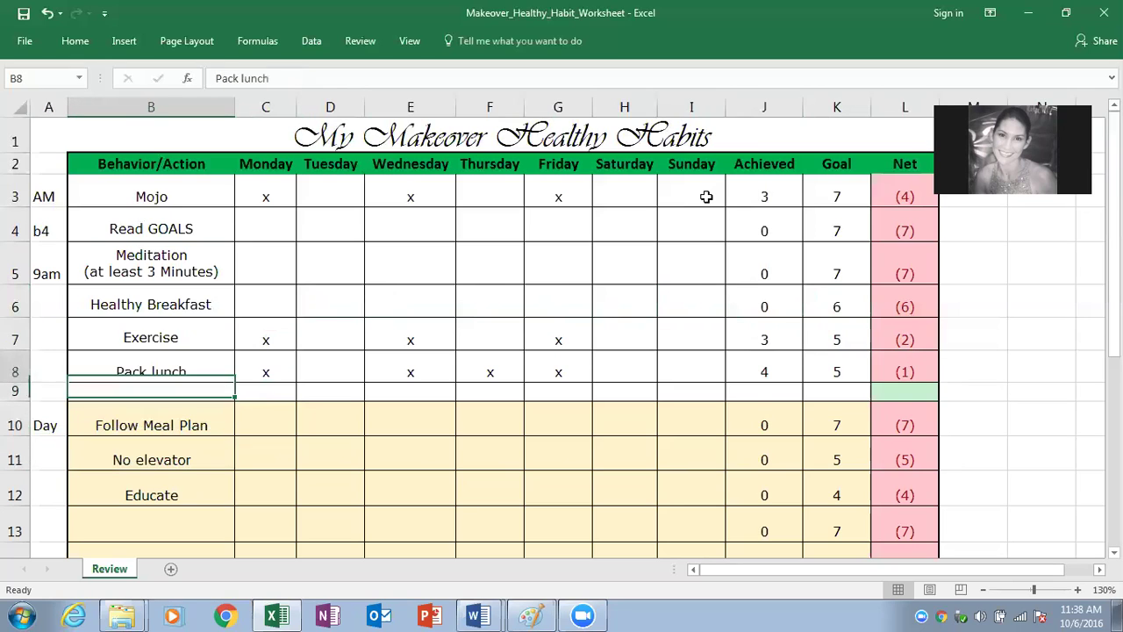
Expand the No elevator behavior in cell B11 to read "No elevator/stairs".
key("Down")
key("Down")
key("Down")
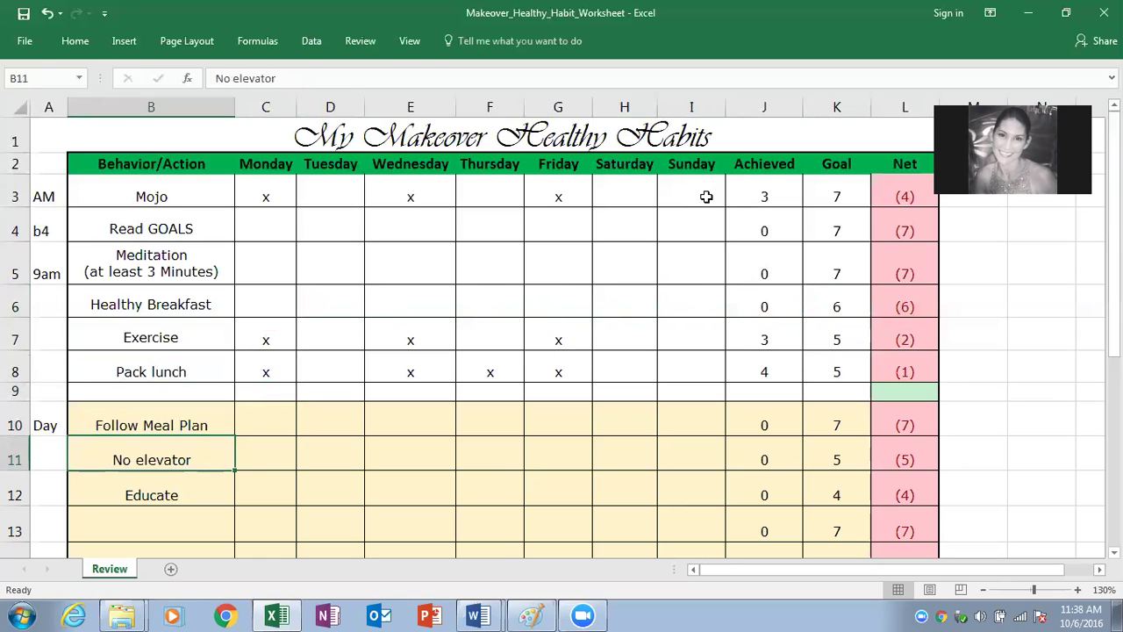
key("F2")
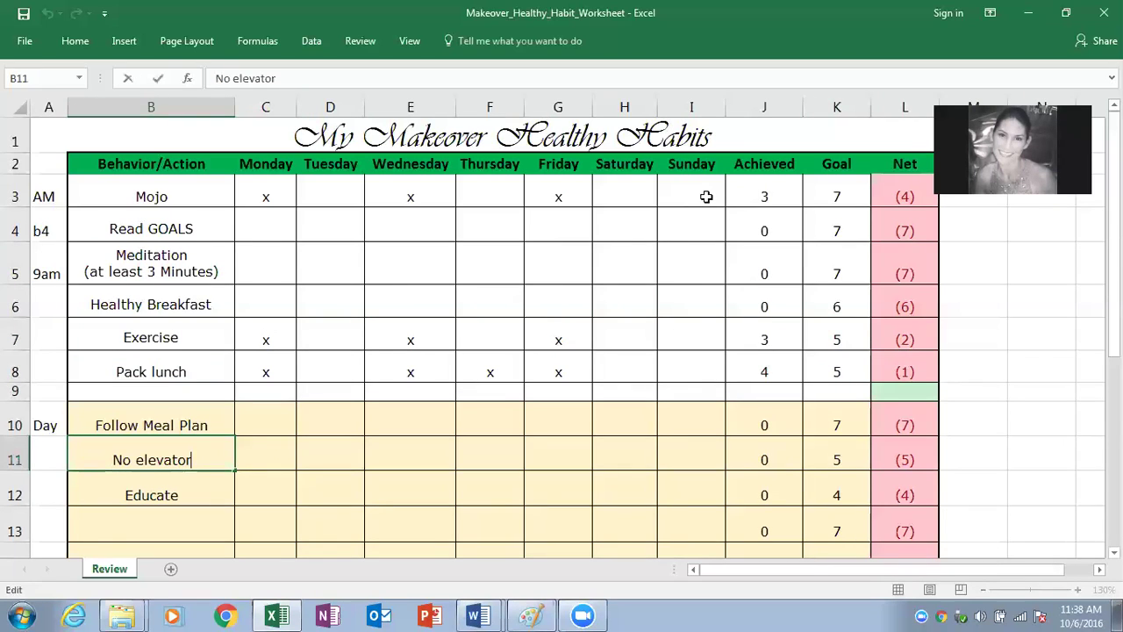
type("/stairs")
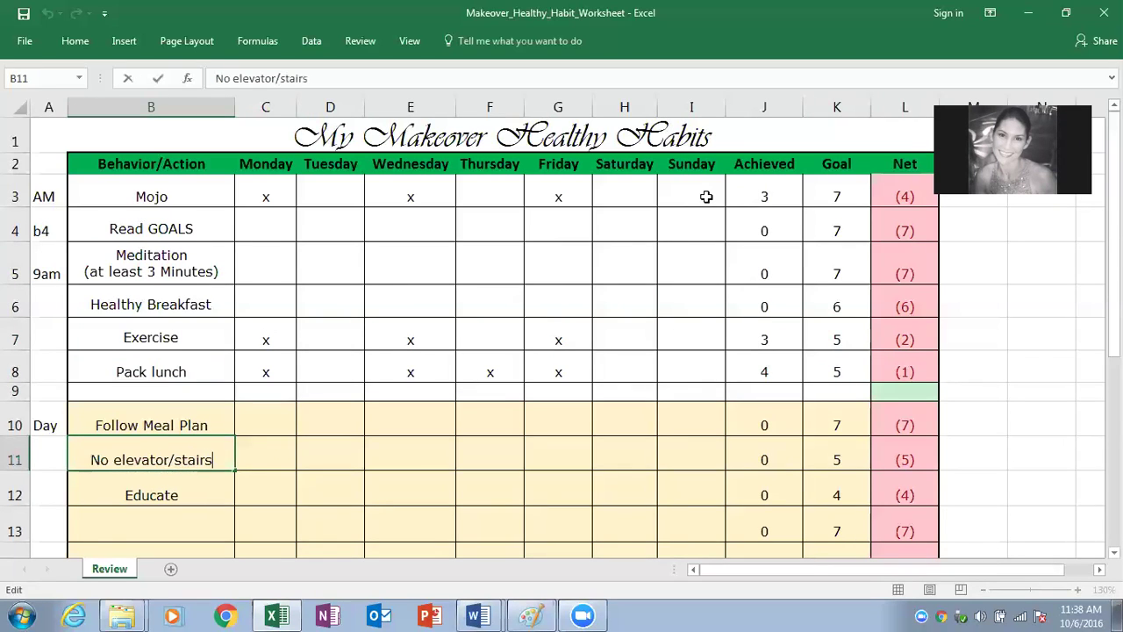
key("Return")
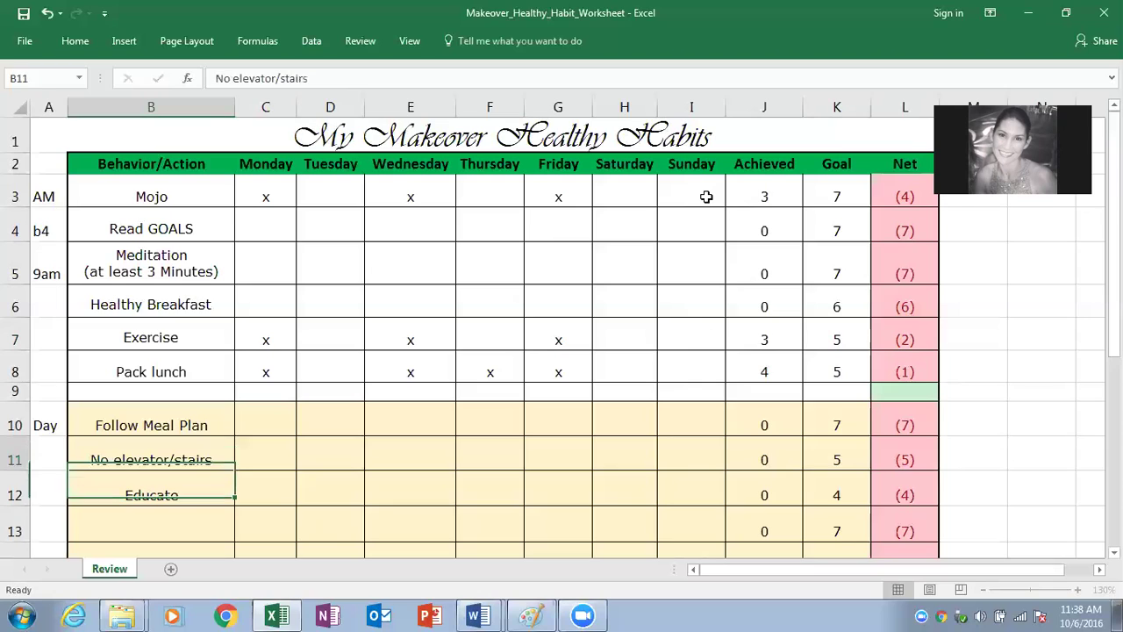
Check the daily cells and the weekly goal in the No elevator/stairs row.
key("Right")
key("Right")
key("Right")
key("Right")
key("Right")
key("Right")
key("Right")
key("Right")
key("Right")
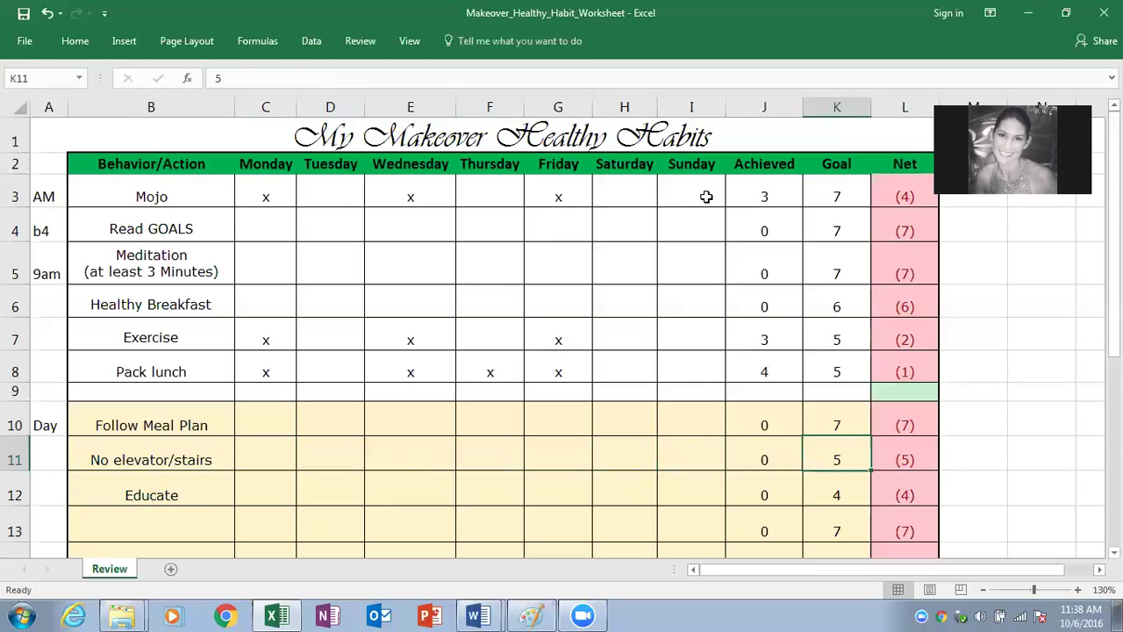
Replace the Educate behavior in cell B12 with "Read 30/day".
left_click(143, 495)
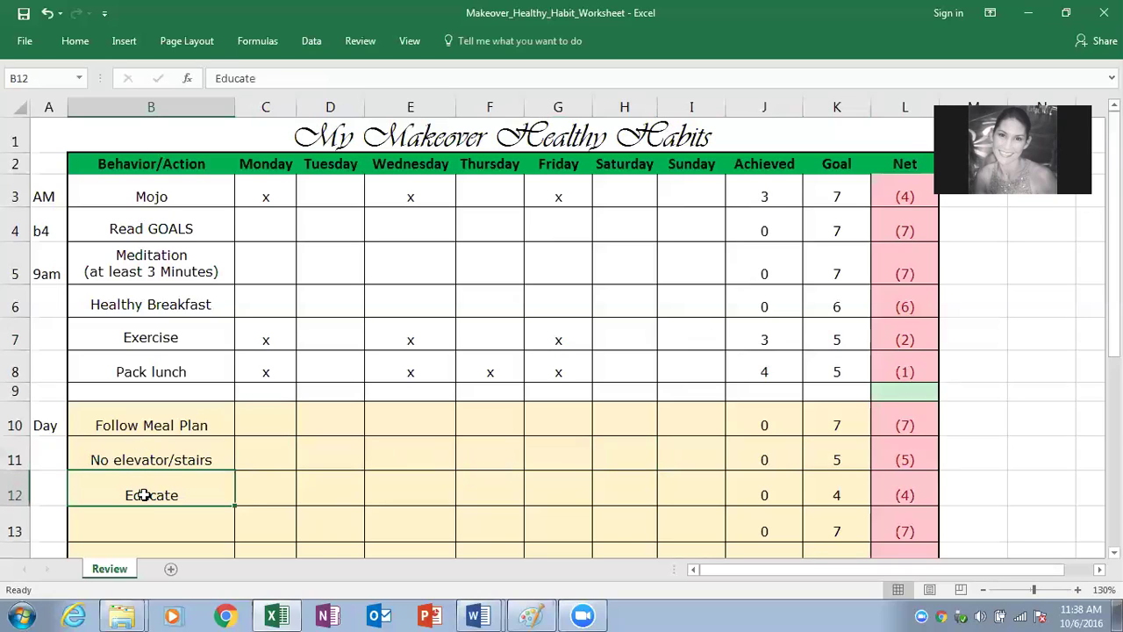
type("Read")
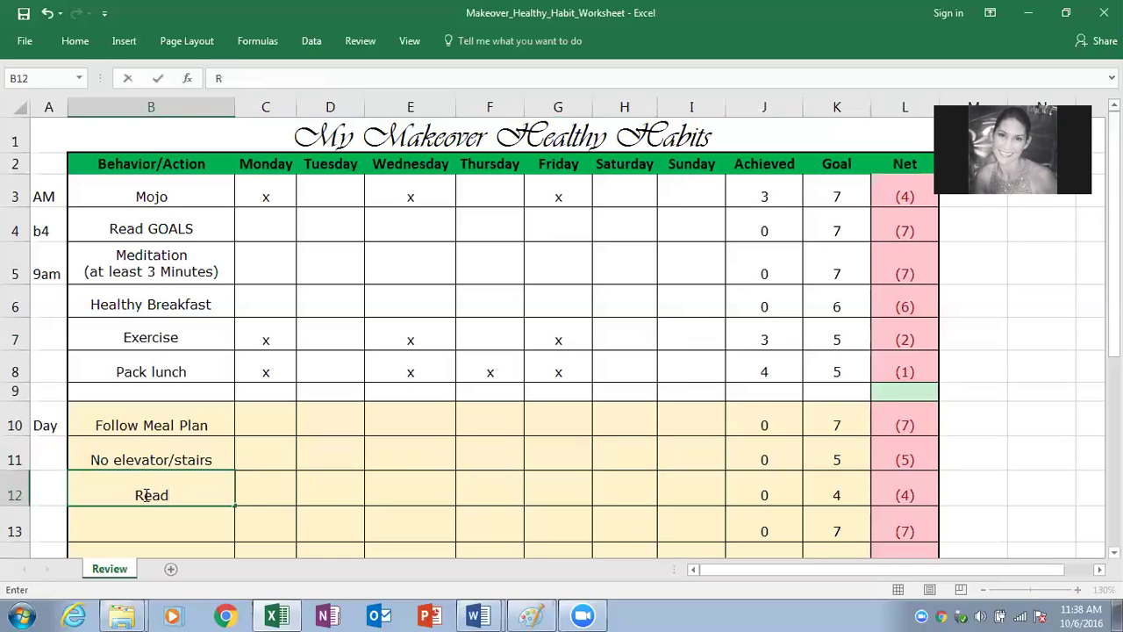
type(" 30/day")
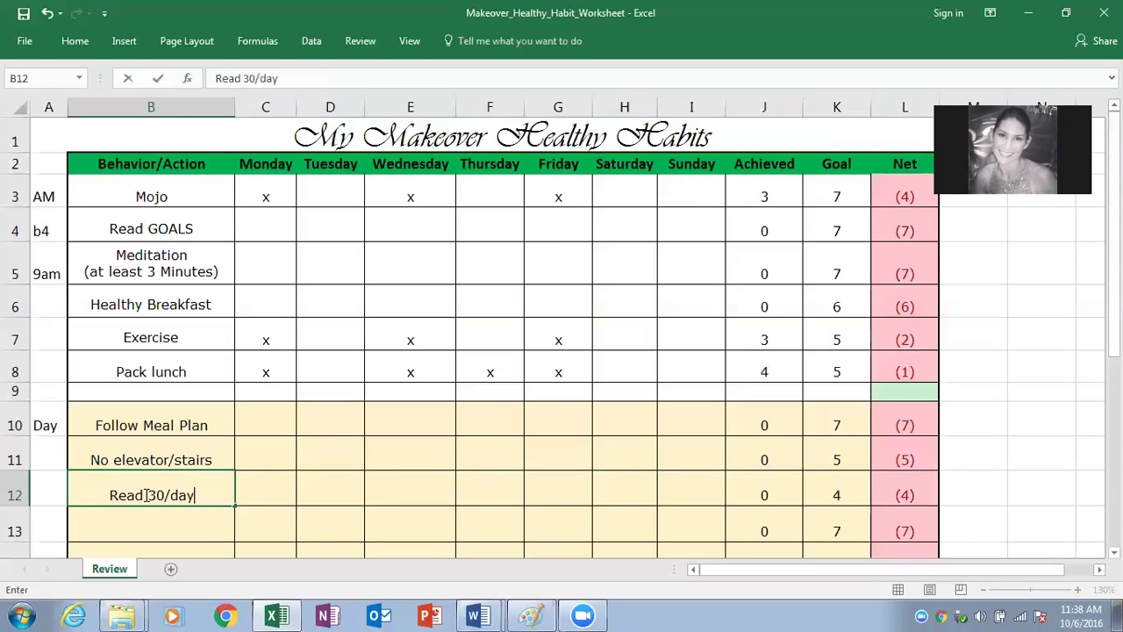
key("Return")
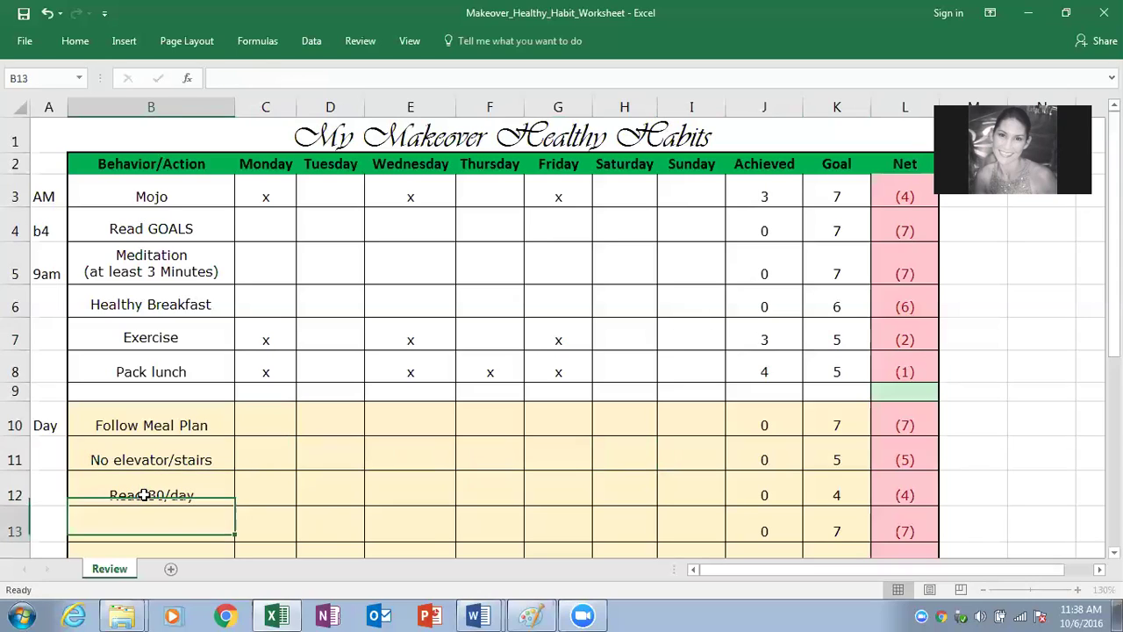
Change the behavior in cell B12 back to "Educate".
left_click(143, 495)
type("Educ")
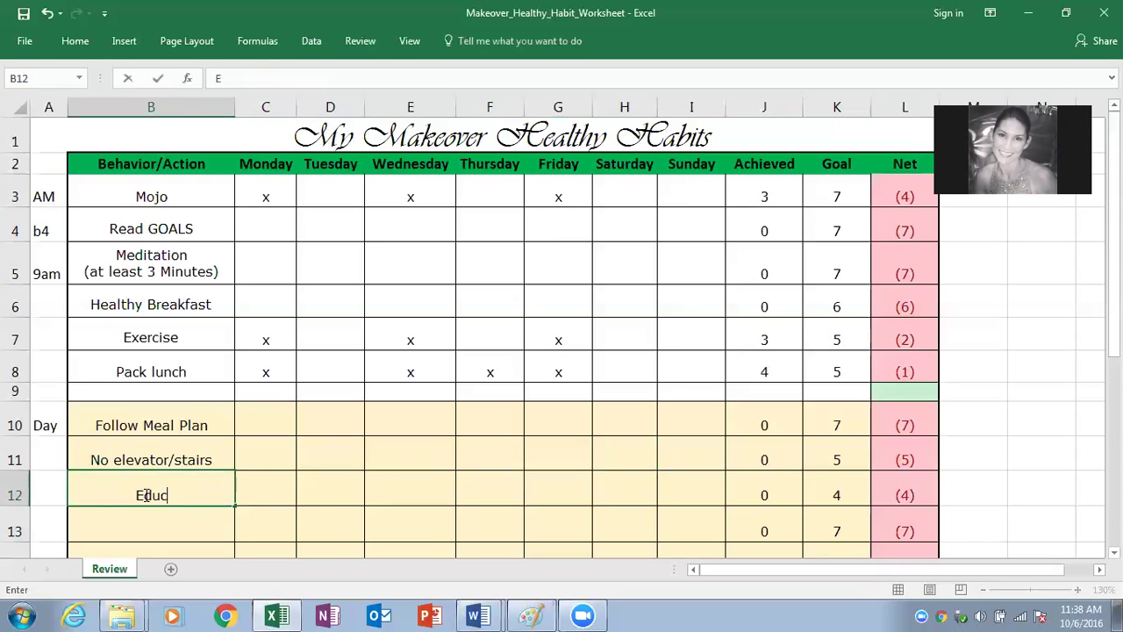
type("ate")
key("Return")
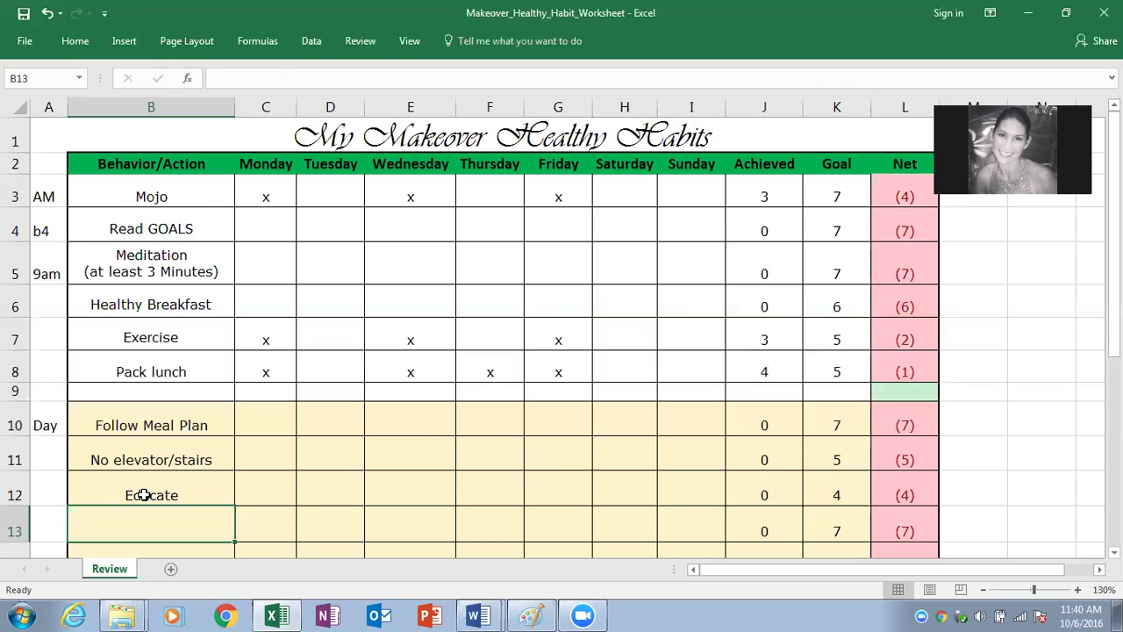
Review the remaining Day behaviors from Educate through Shakeo, down to the start of the evening section.
left_click(144, 495)
key("Return")
key("Down")
key("Down")
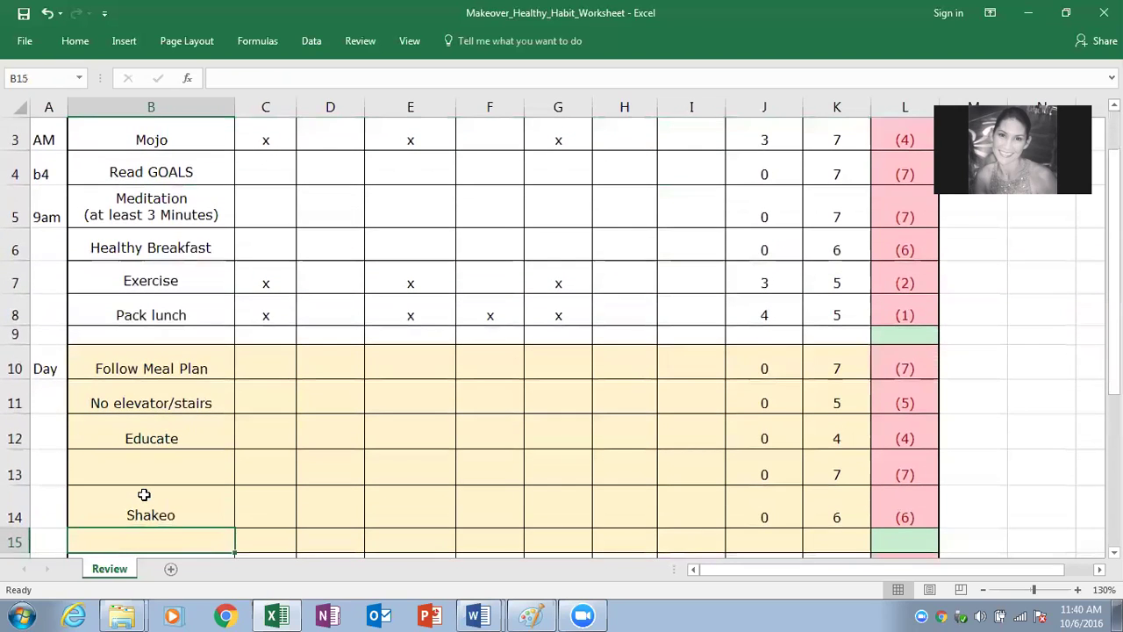
key("Up")
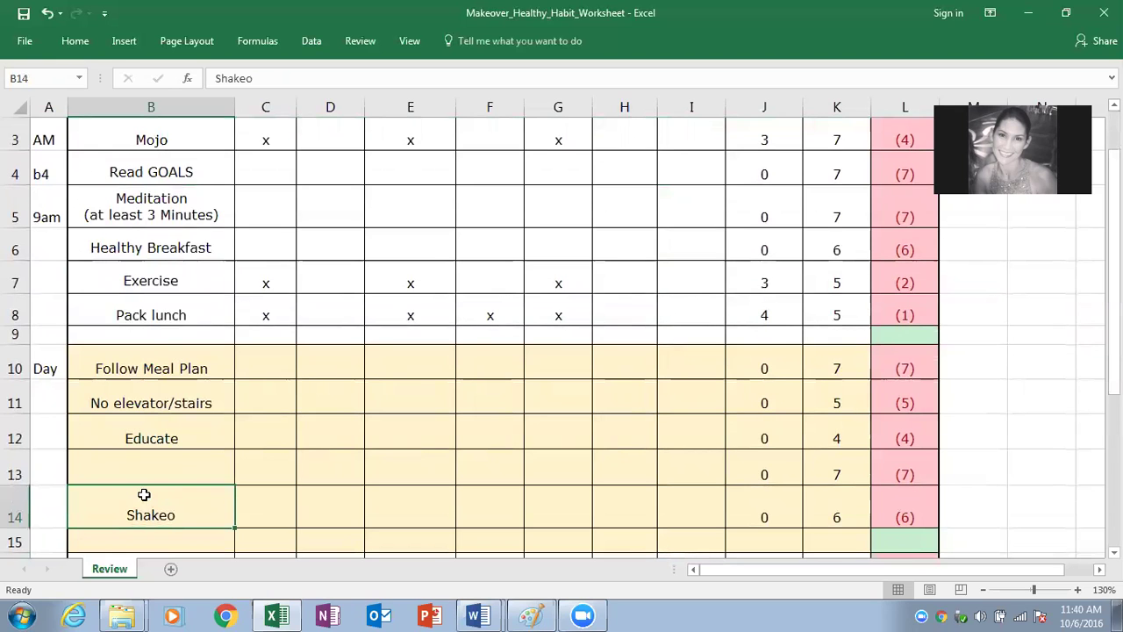
key("Down")
key("Down")
key("Down")
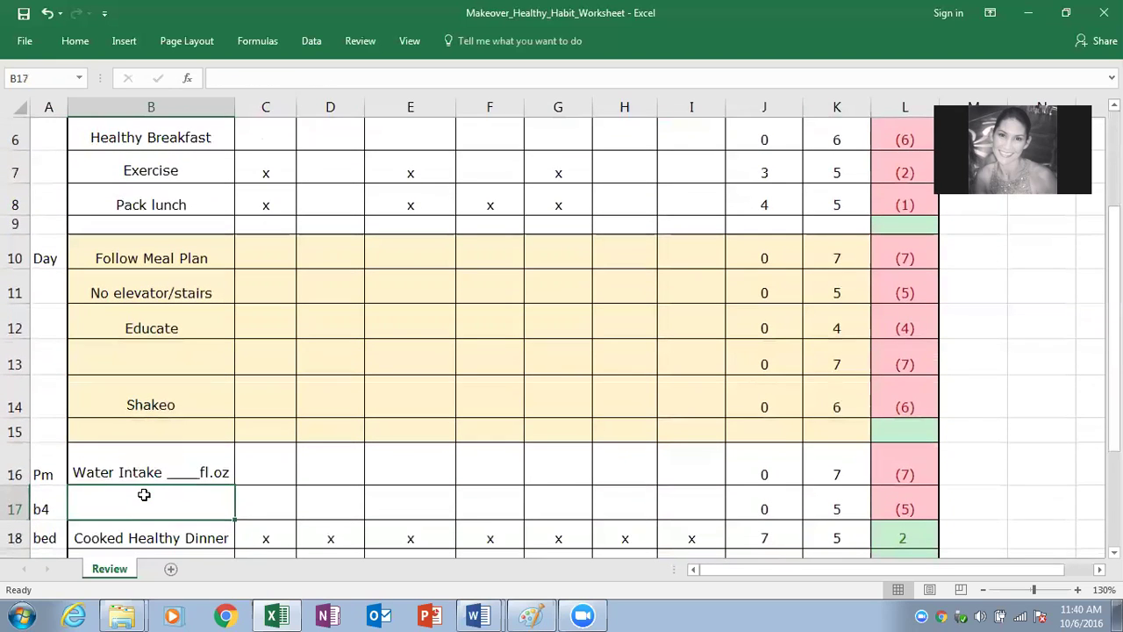
Examine the Pm b4 bed labels in column A and the evening behaviors from Water Intake to Stick to Day's Schedule.
key("Up")
key("Left")
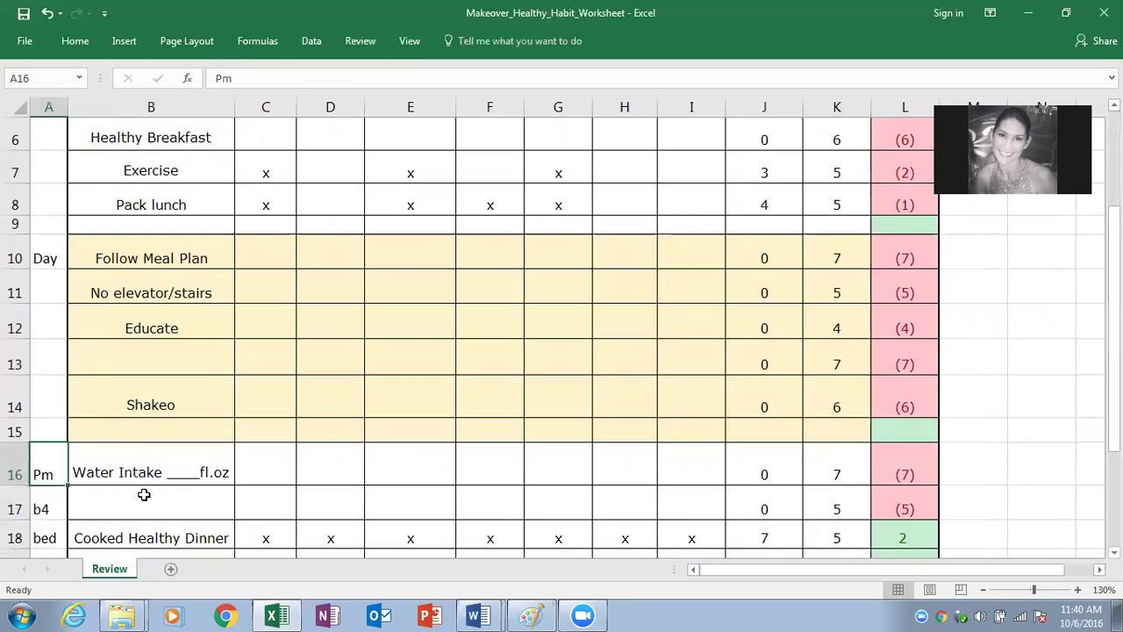
key("Down")
key("Up")
key("Down")
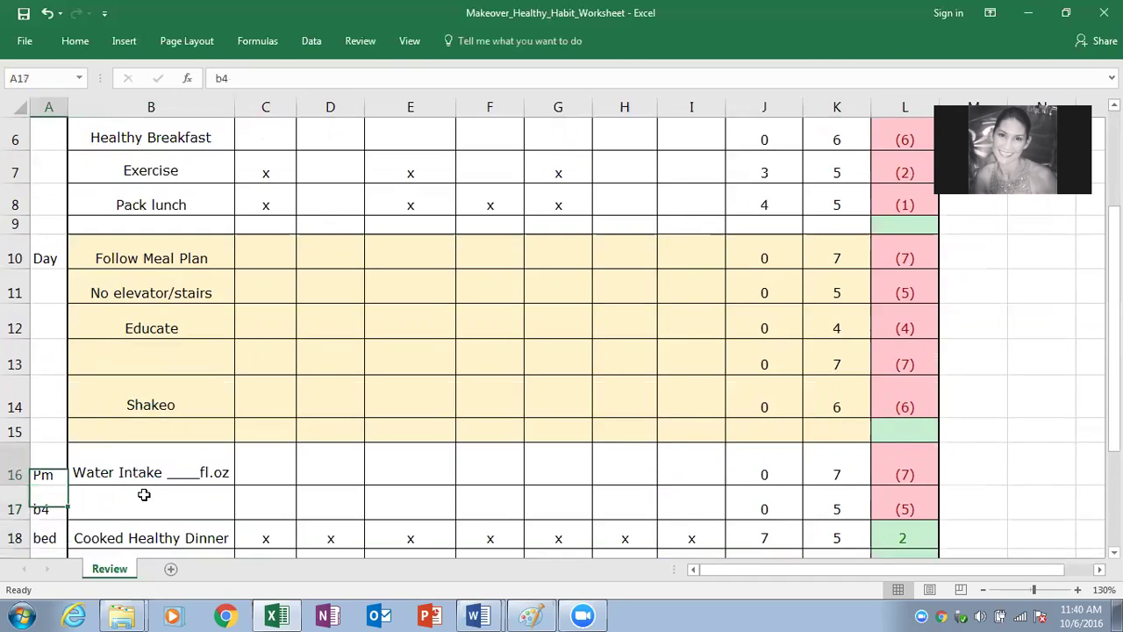
key("Up")
key("Right")
key("Down")
key("Down")
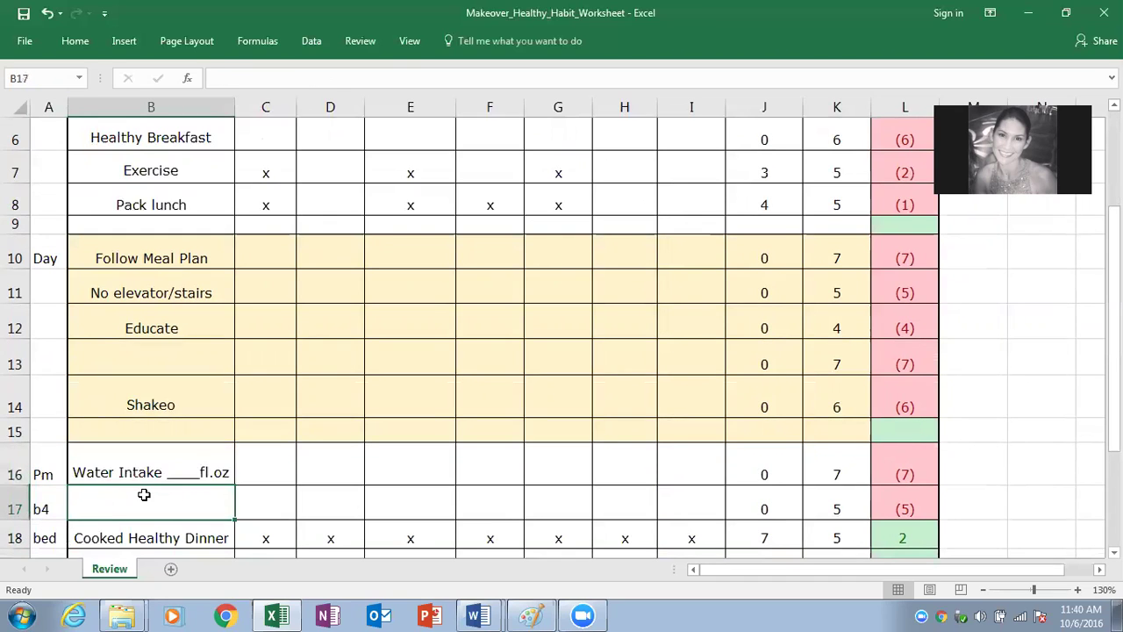
key("Down")
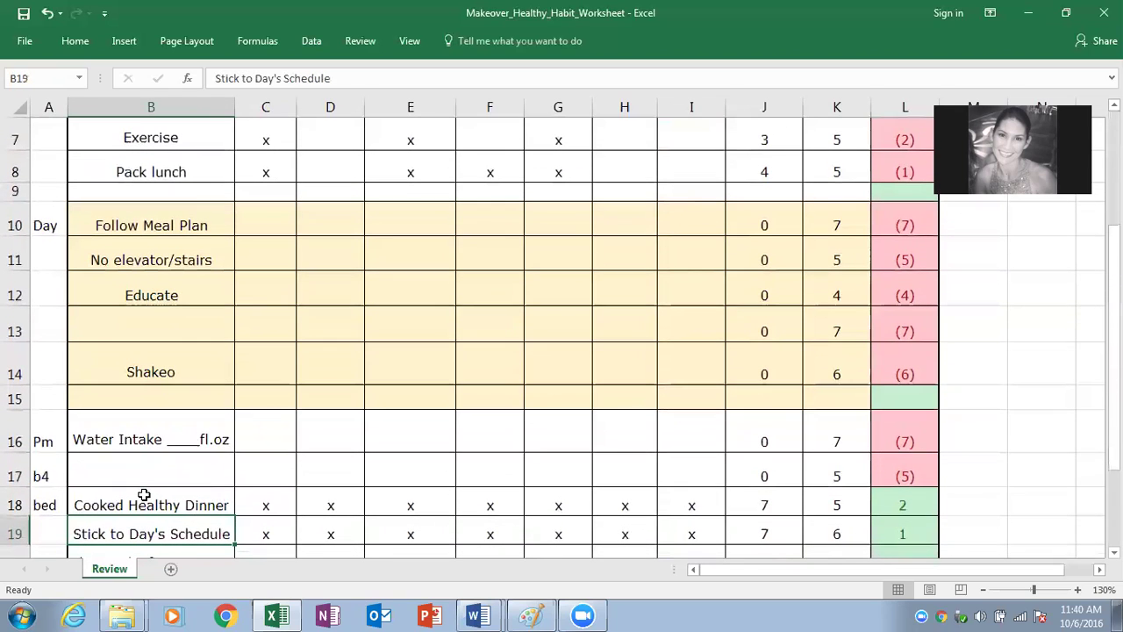
key("Up")
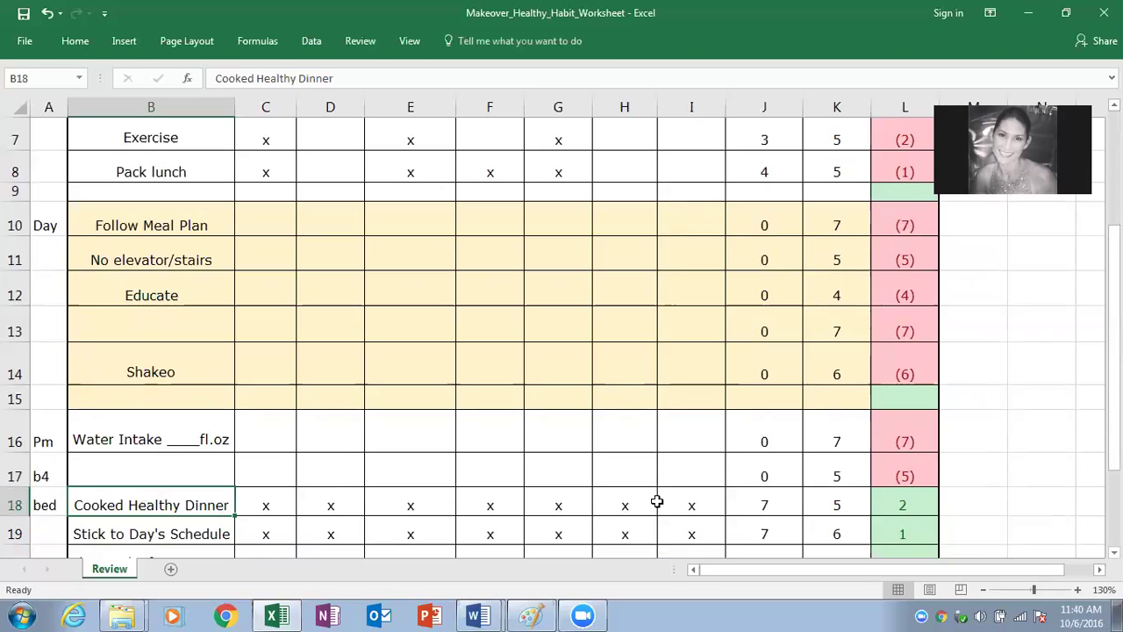
Compare the Achieved, Goal and Net values for Cooked Healthy Dinner and Stick to Day's Schedule, including the latter's daily marks.
left_click(842, 505)
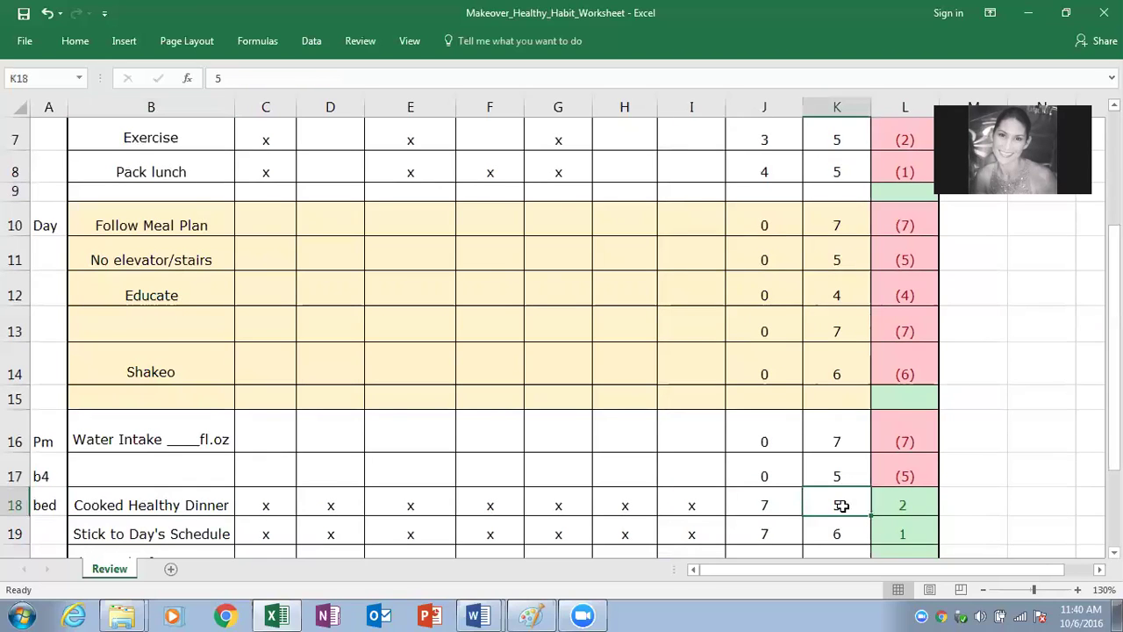
key("Left")
key("Right")
key("Right")
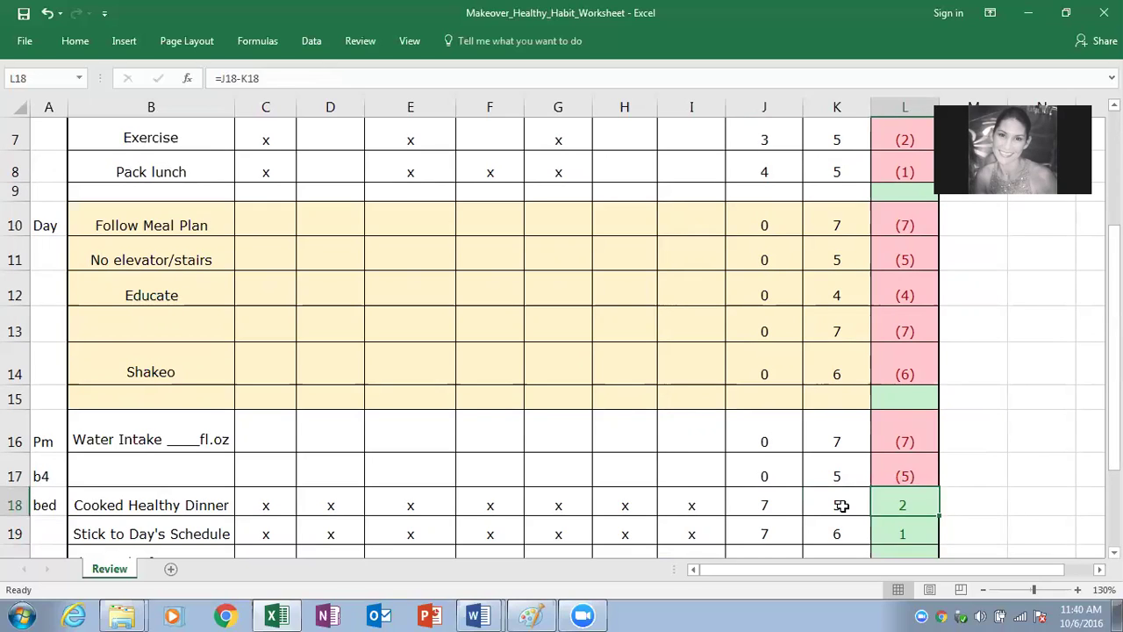
key("Down")
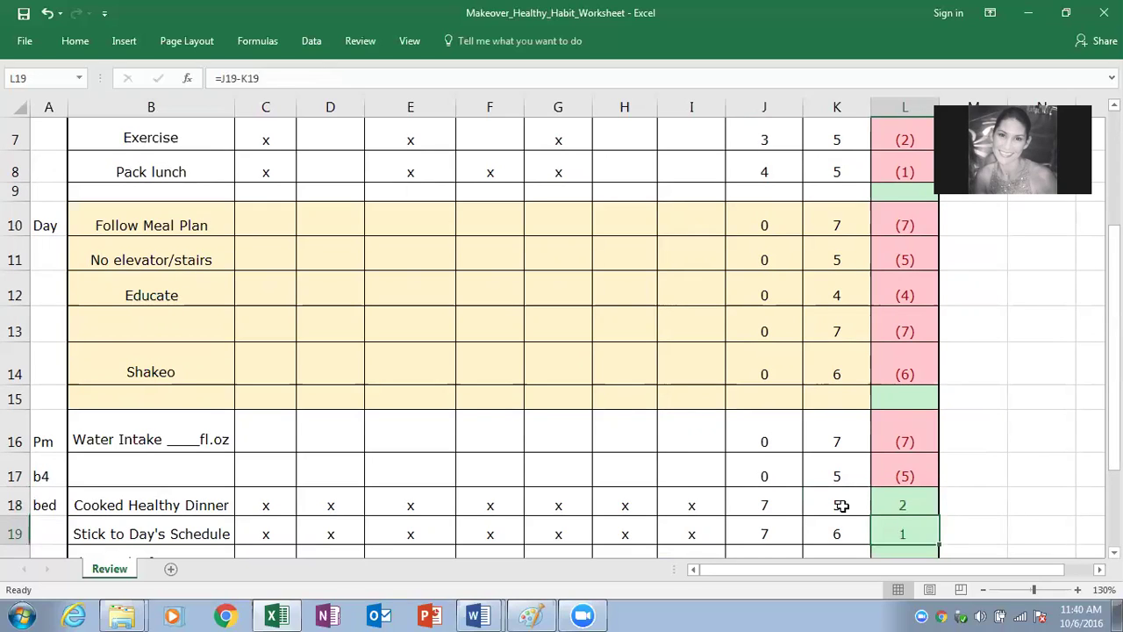
key("Left")
key("Left")
key("Left")
key("Left")
key("Left")
key("Left")
key("Left")
key("Left")
key("Left")
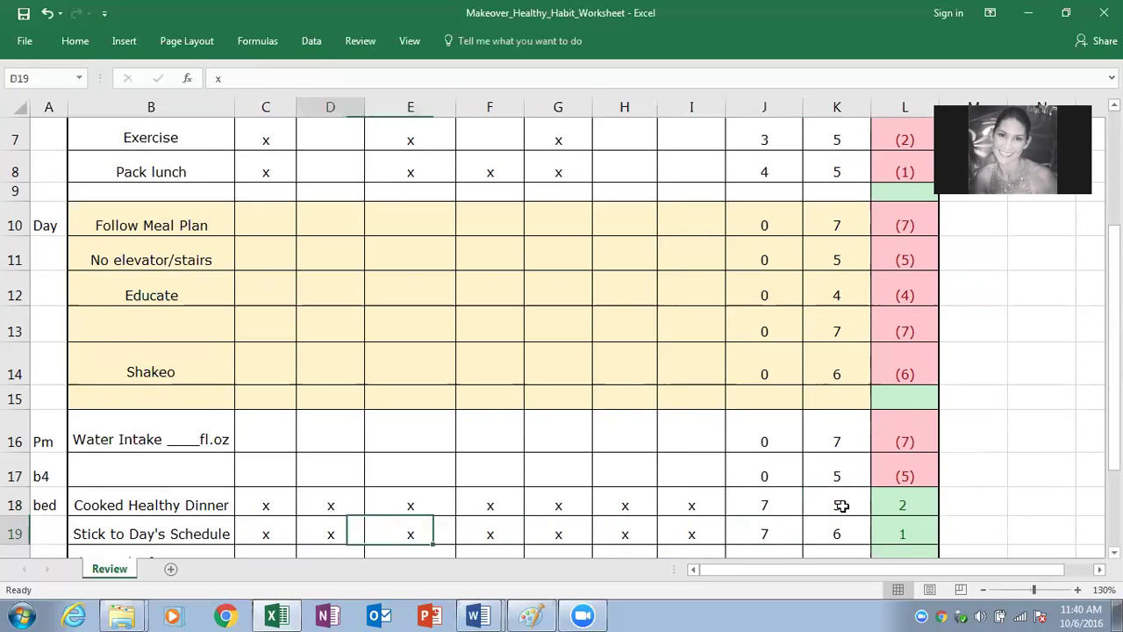
Review the habits from Plan Tasks for Next Day to In Bed by 9pm, including the daily cells of the bedtime row.
key("Down")
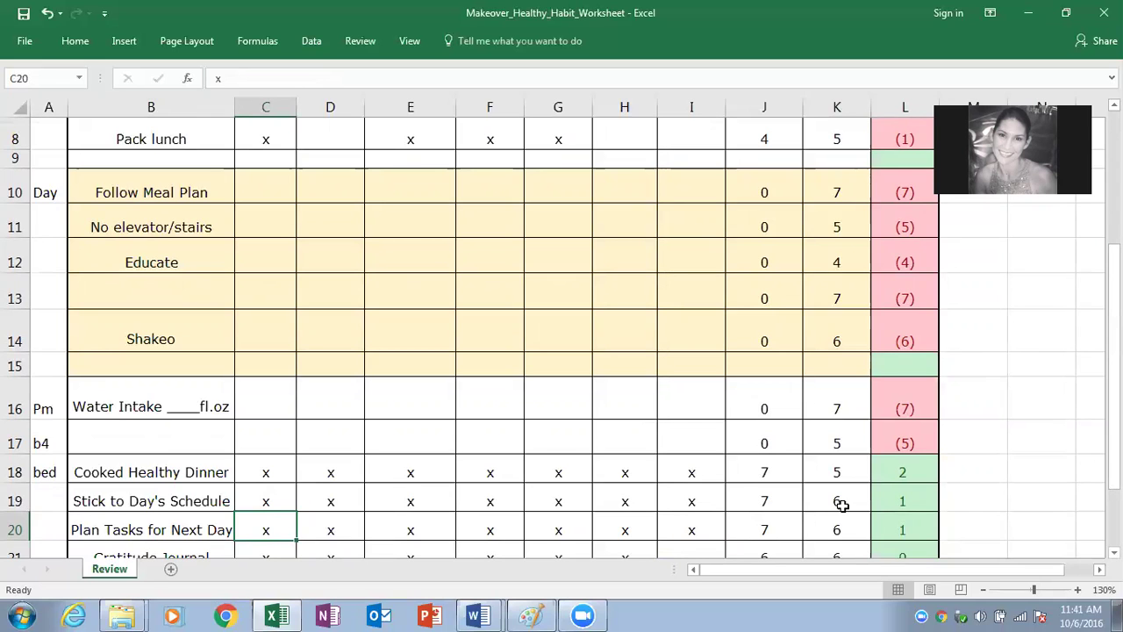
key("Down")
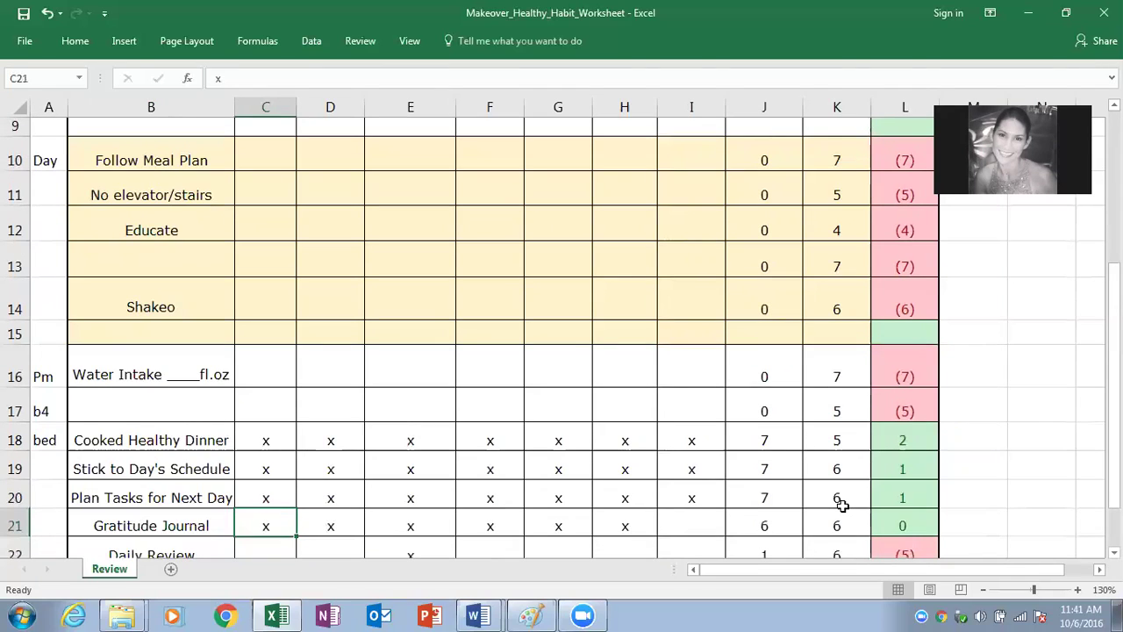
key("Return")
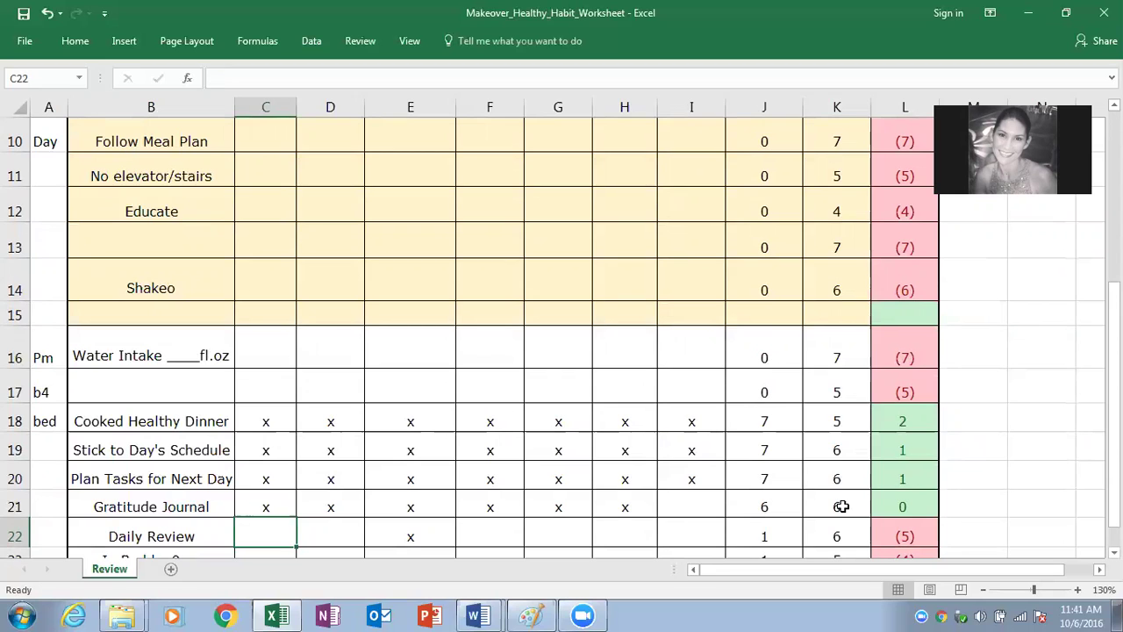
key("Down")
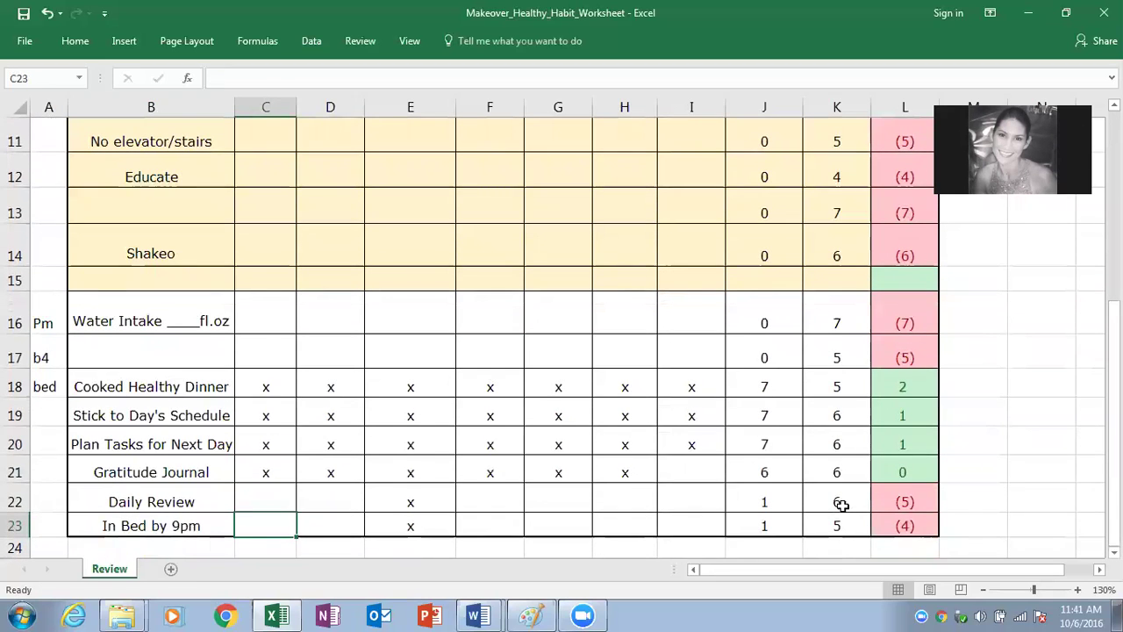
key("Left")
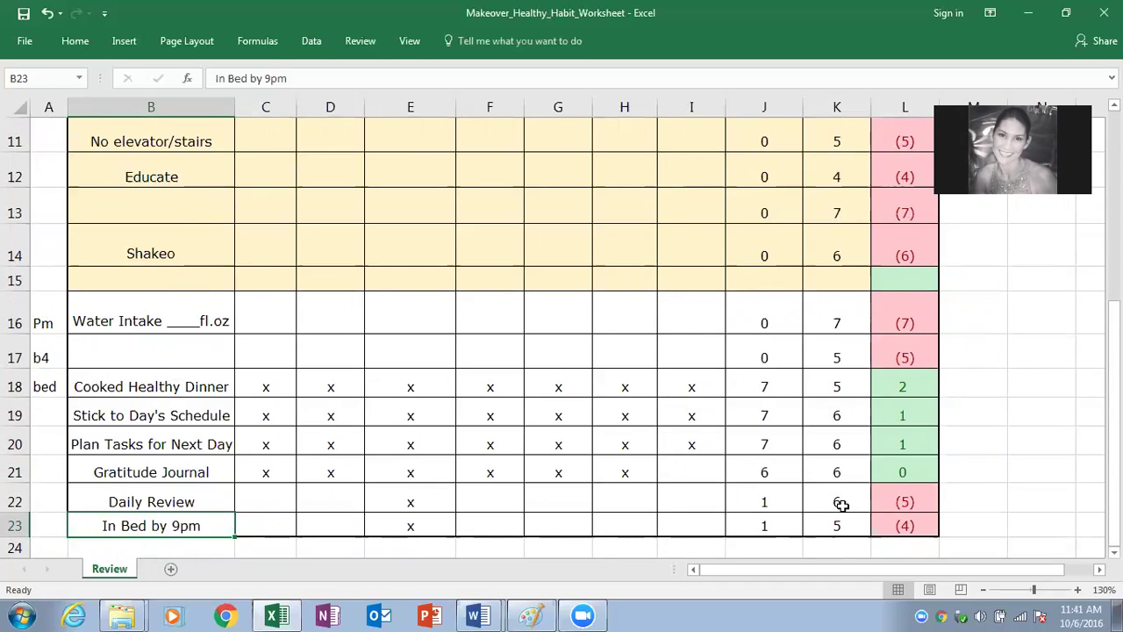
key("Right")
key("Right")
key("Right")
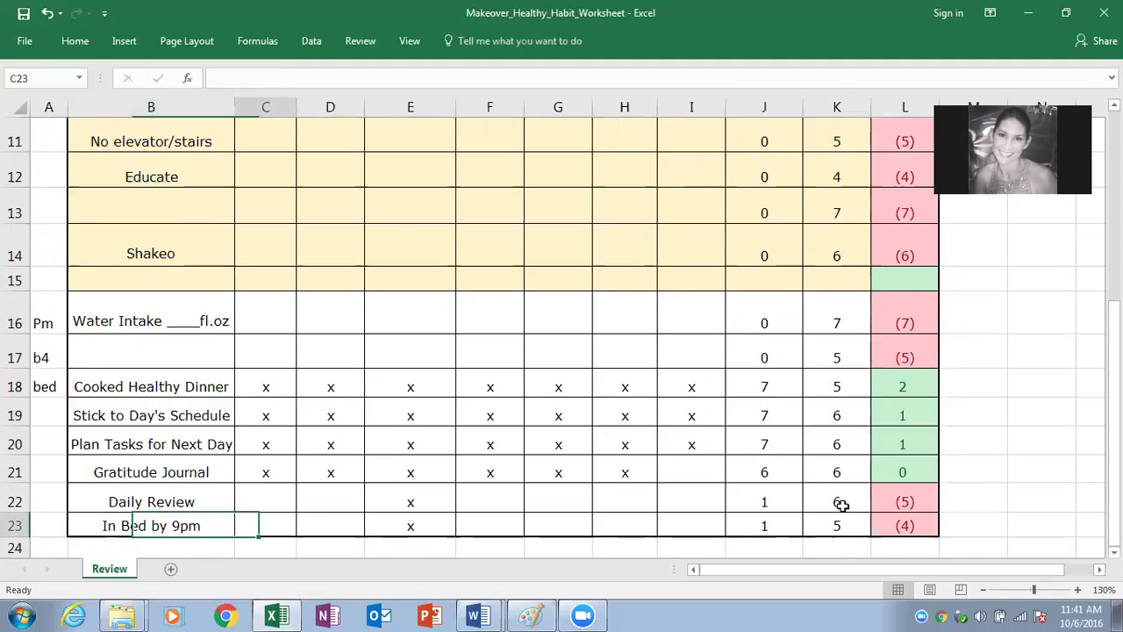
key("Right")
key("Right")
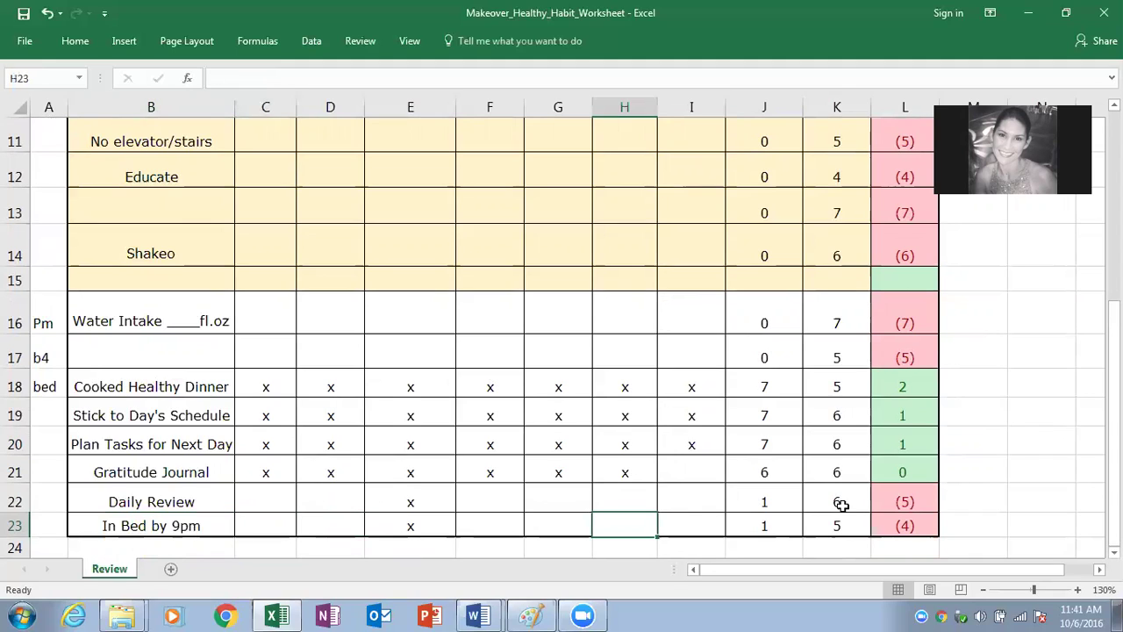
key("Left")
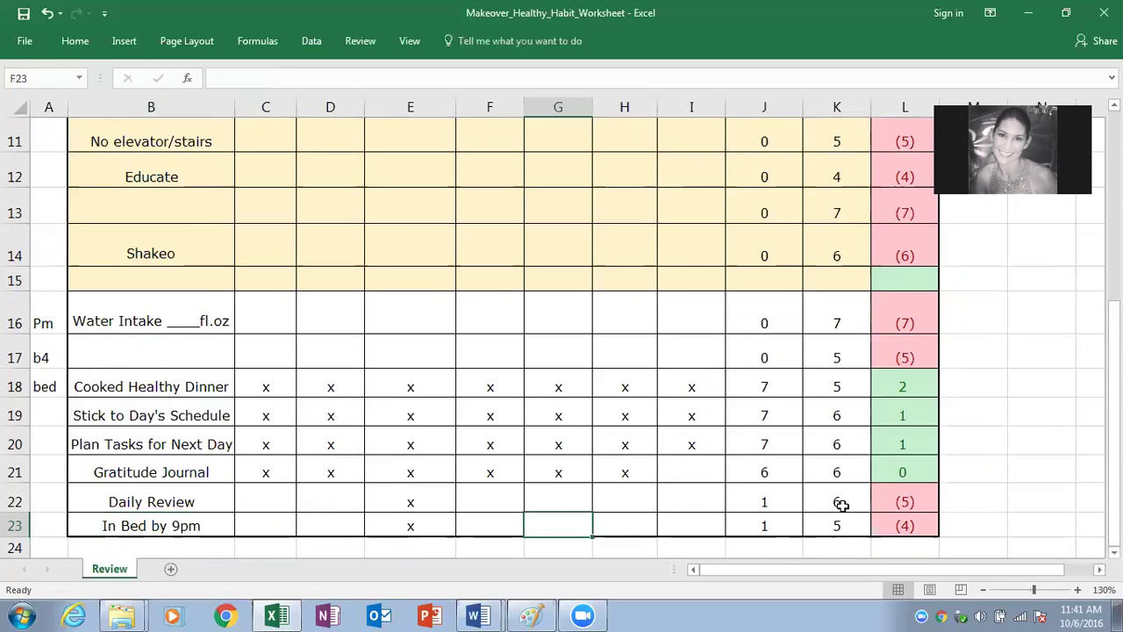
key("Left")
key("Left")
key("Left")
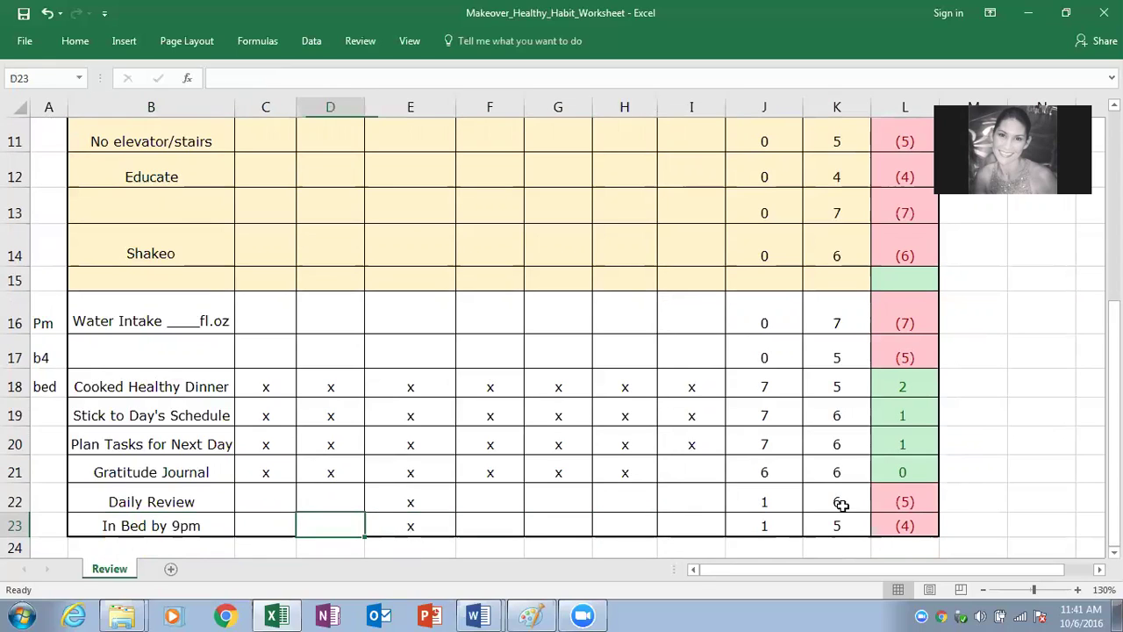
Return to the Mojo habit in cell B3 at the beginning of the worksheet.
key("Left")
key("Up")
key("Up")
key("Up")
key("Up")
key("Up")
key("Up")
key("Up")
key("Up")
key("Up")
key("Up")
key("Up")
key("Up")
key("Up")
key("Up")
key("Up")
key("Up")
key("Up")
key("Up")
key("Up")
key("Up")
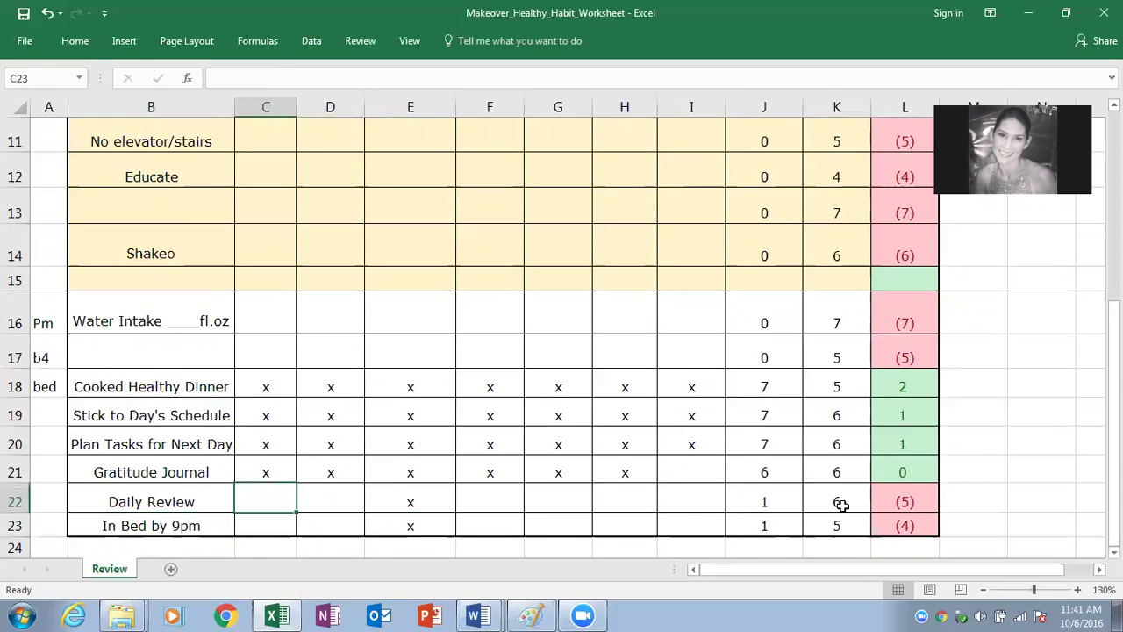
key("Down")
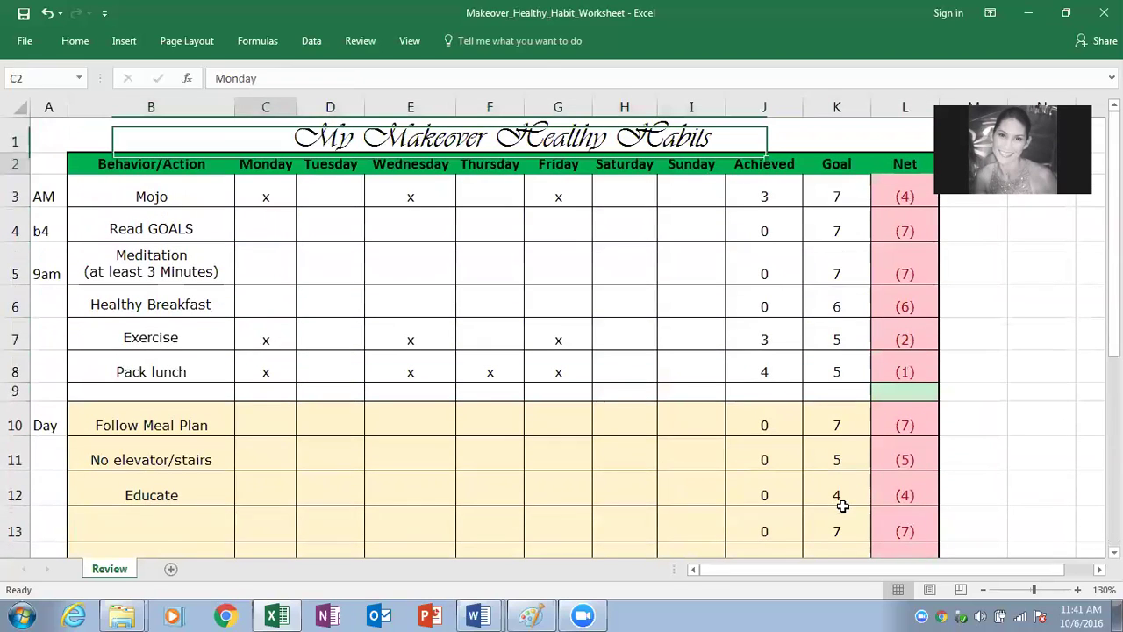
key("Left")
key("Down")
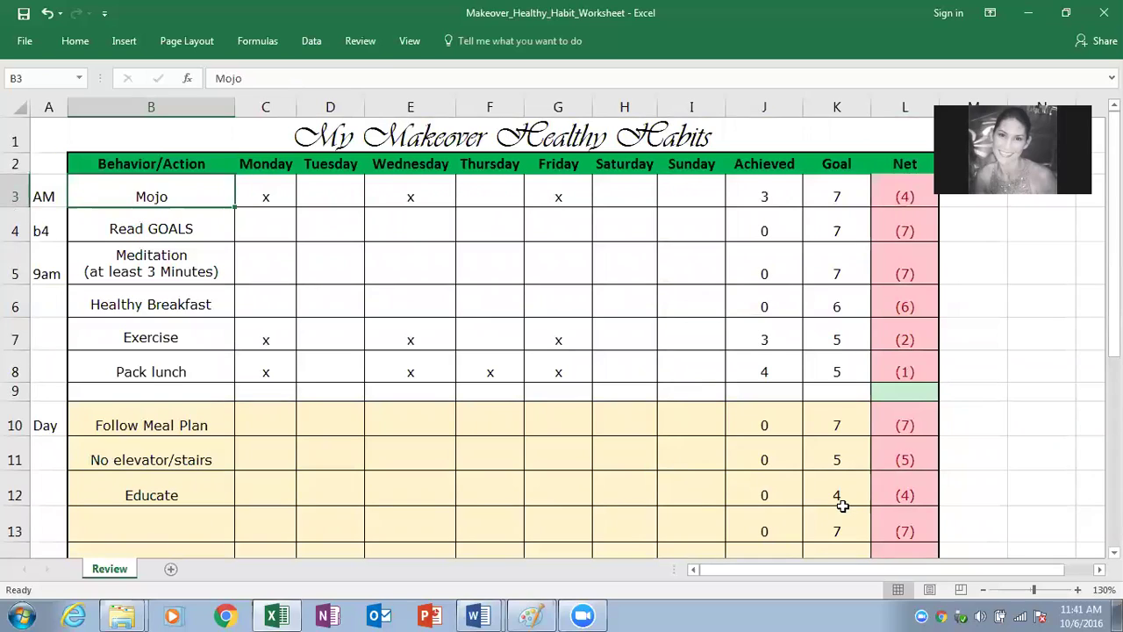
Clear the x marks for Monday, Wednesday and Friday in the Mojo row.
key("Down")
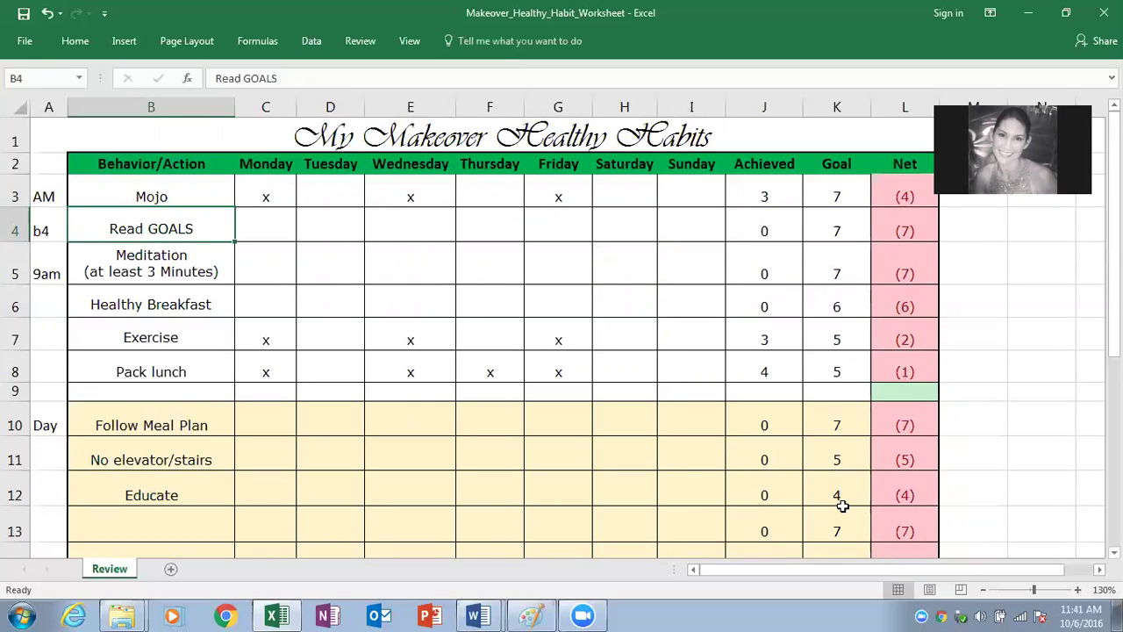
key("Up")
key("Right")
key("BackSpace")
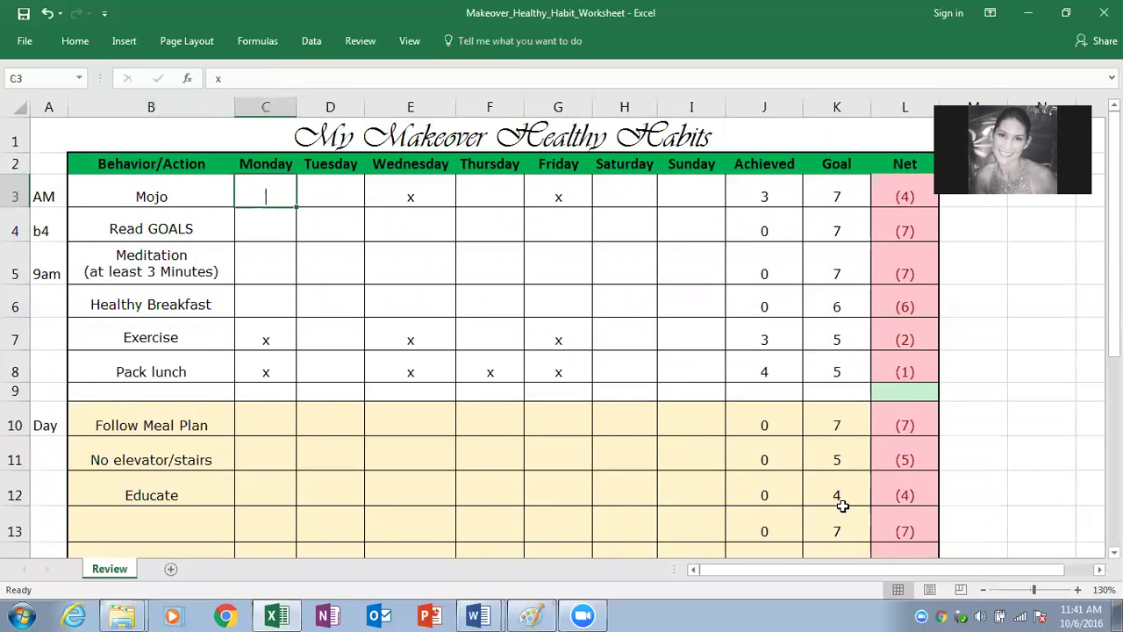
key("Right")
key("Right")
key("BackSpace")
key("Right")
key("Right")
key("BackSpace")
Clear the x marks for Friday, Monday and Wednesday in the Exercise row.
key("Down")
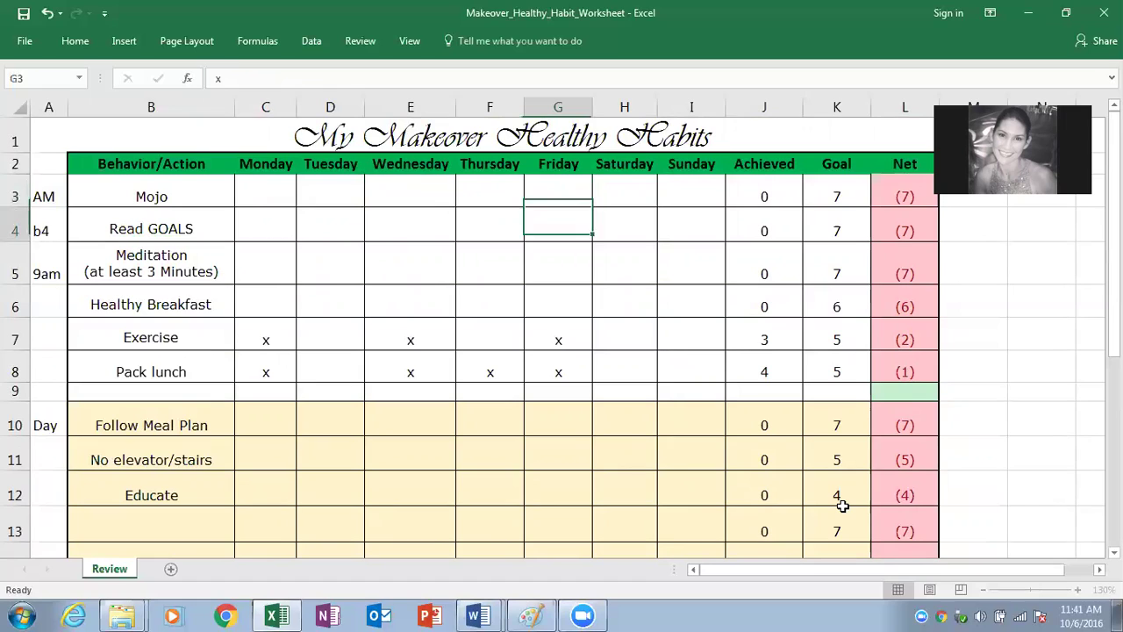
key("Down")
key("Down")
key("Down")
key("BackSpace")
key("Left")
key("Left")
key("Left")
key("Left")
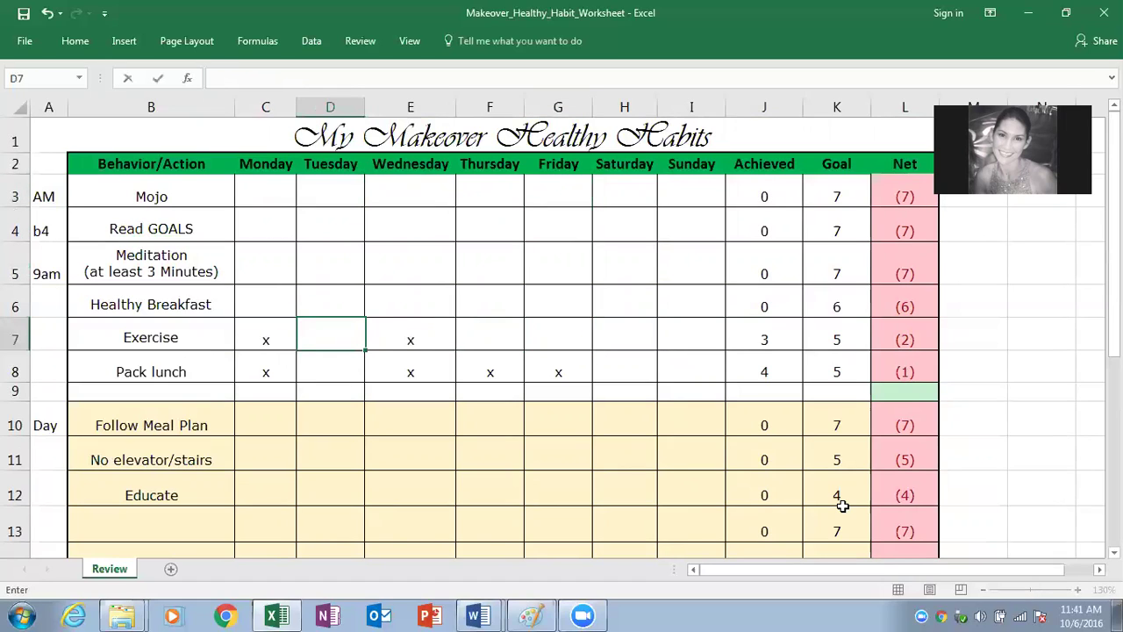
key("BackSpace")
key("Right")
key("Right")
key("BackSpace")
Clear the x marks for Monday, Wednesday, Thursday and Friday in the Pack lunch row.
key("Down")
key("Left")
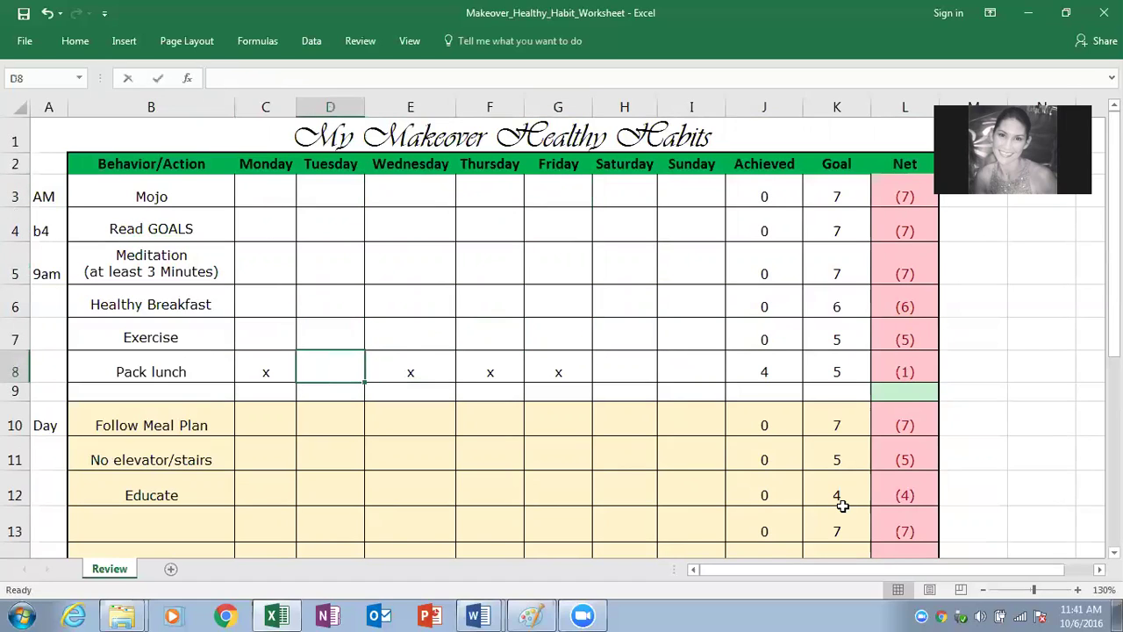
key("Left")
key("BackSpace")
key("Right")
key("Right")
key("Right")
key("BackSpace")
key("Left")
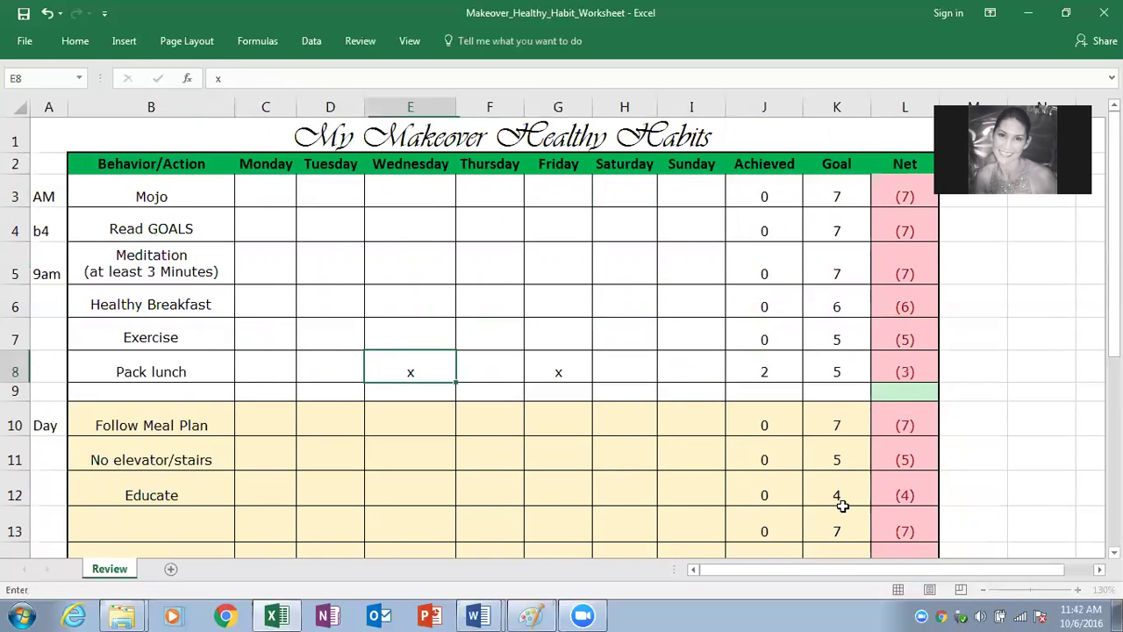
key("BackSpace")
key("Right")
key("Right")
key("Right")
key("Left")
key("BackSpace")
Review the Goal values of the morning habits from Pack lunch back up to Mojo.
key("Right")
key("Right")
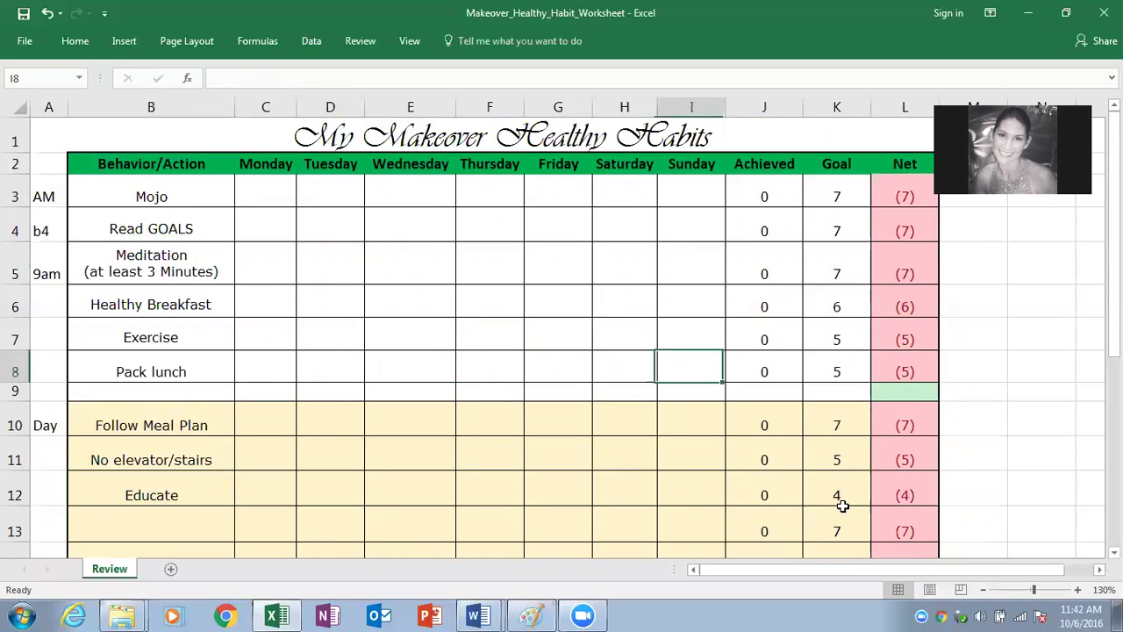
key("Right")
key("Right")
key("Up")
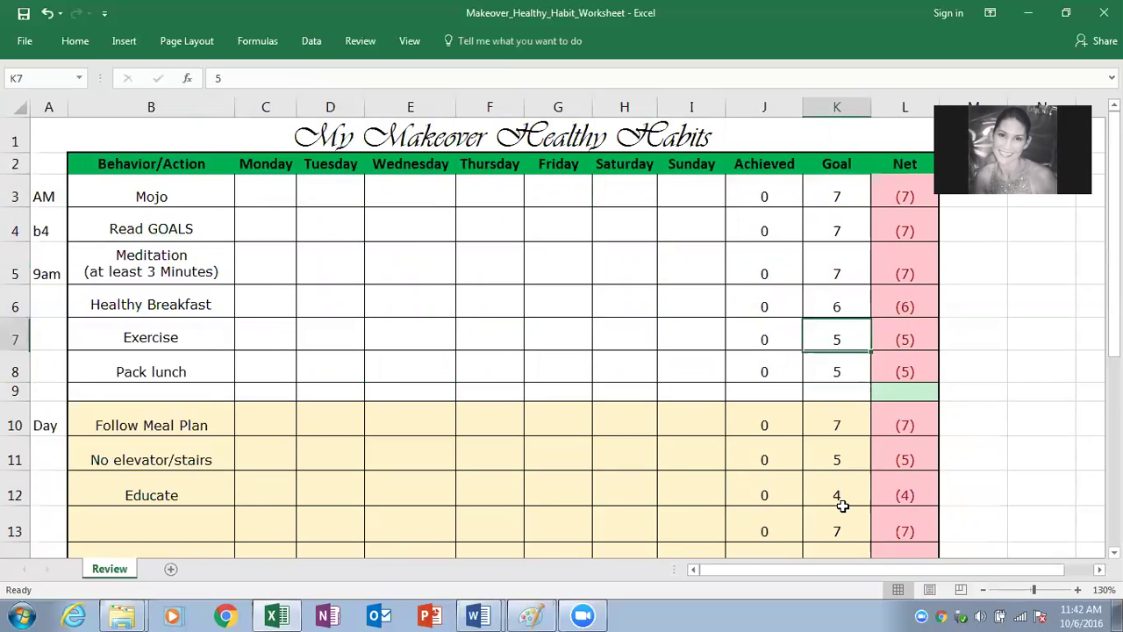
key("Up")
key("Up")
key("Up")
key("Up")
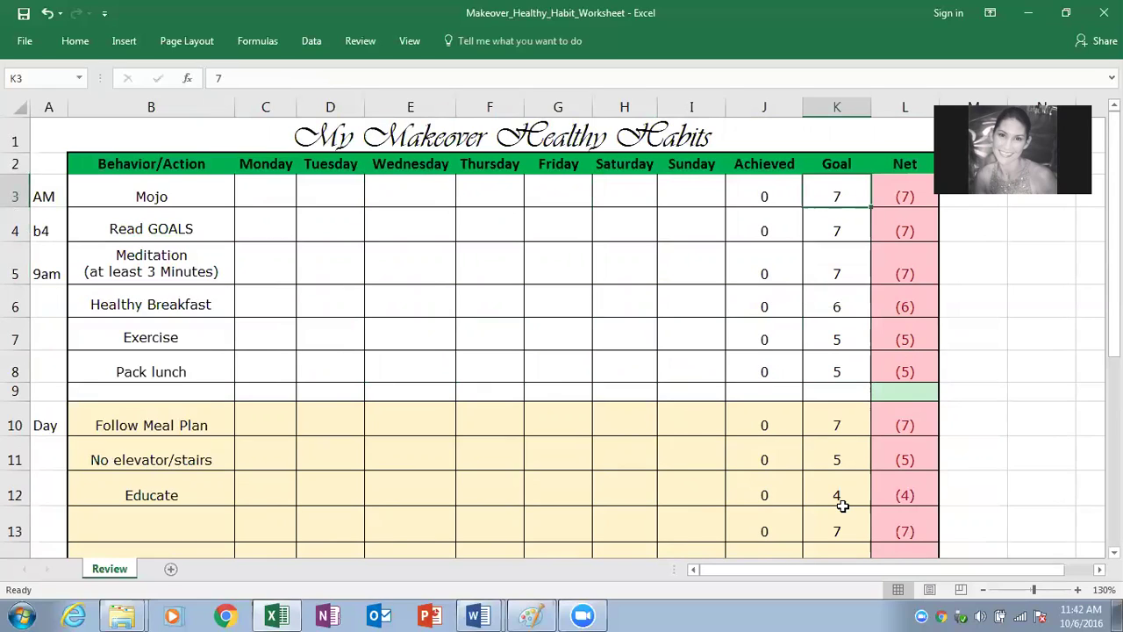
Examine the Read GOALS row across its Goal, Achieved and Sunday cells.
key("Down")
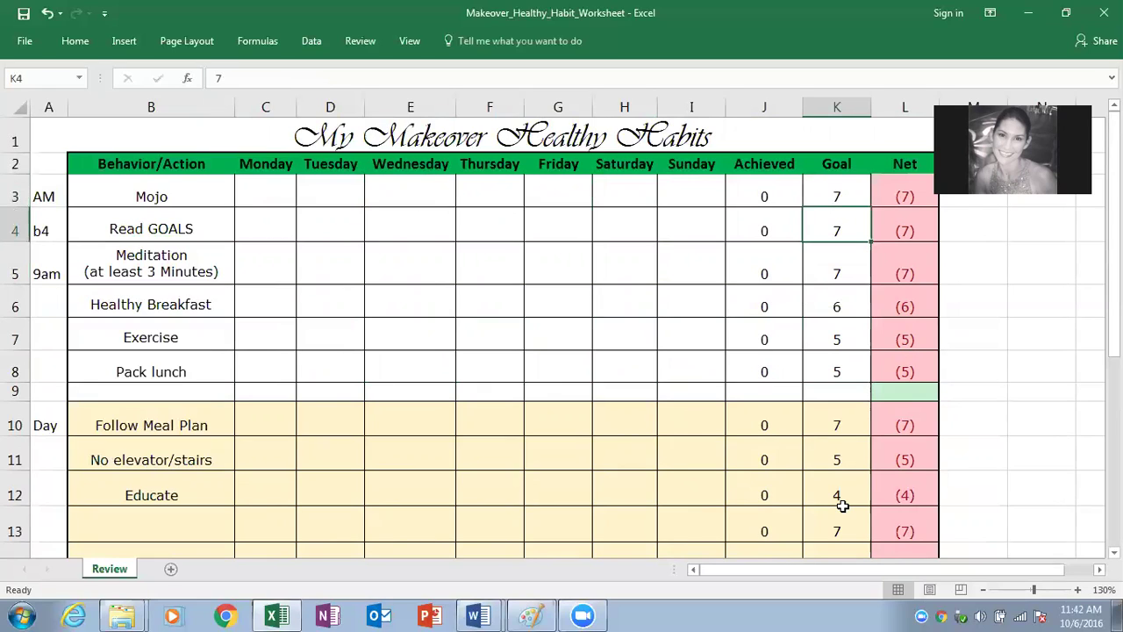
key("Left")
key("Left")
key("Left")
key("Left")
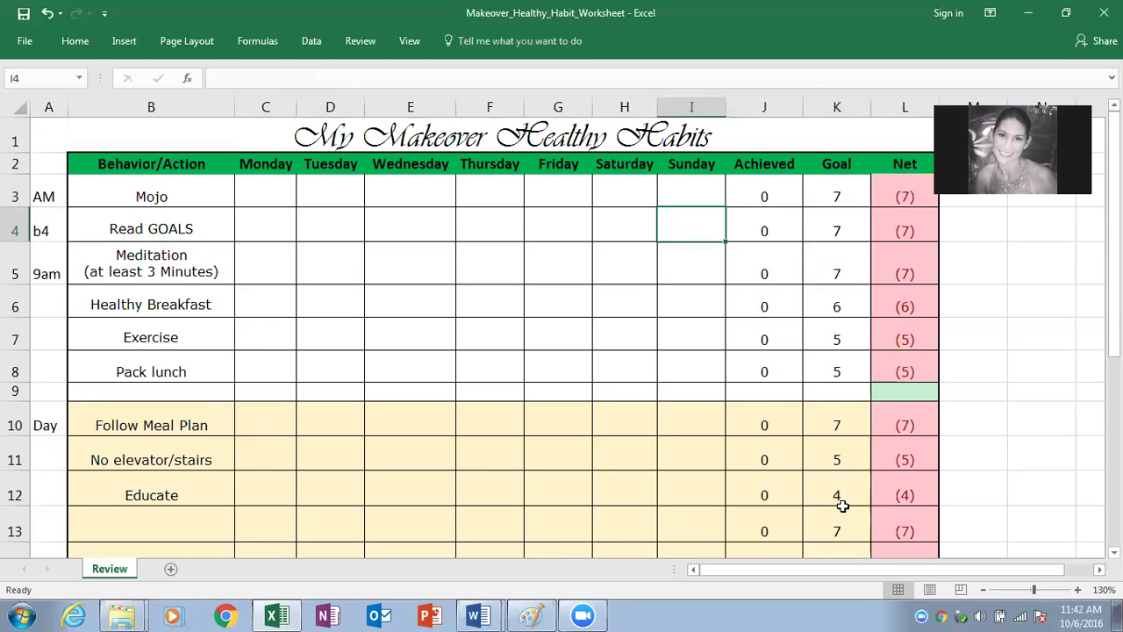
key("Right")
key("Right")
key("Right")
key("Right")
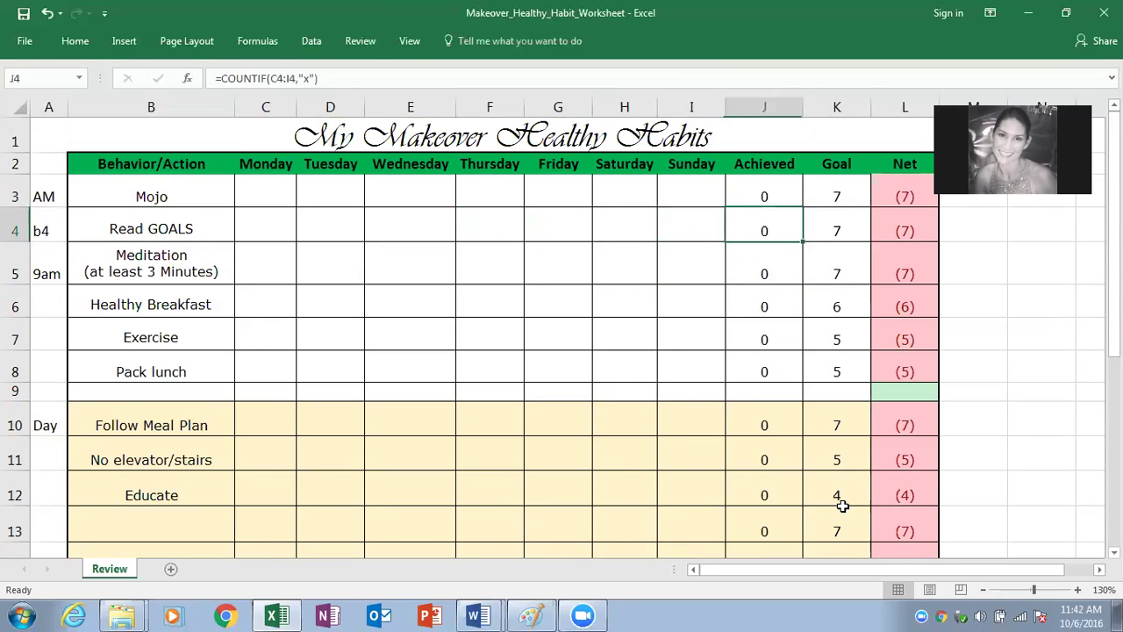
Inspect the Net cells of the morning habits around the Read GOALS row.
key("Right")
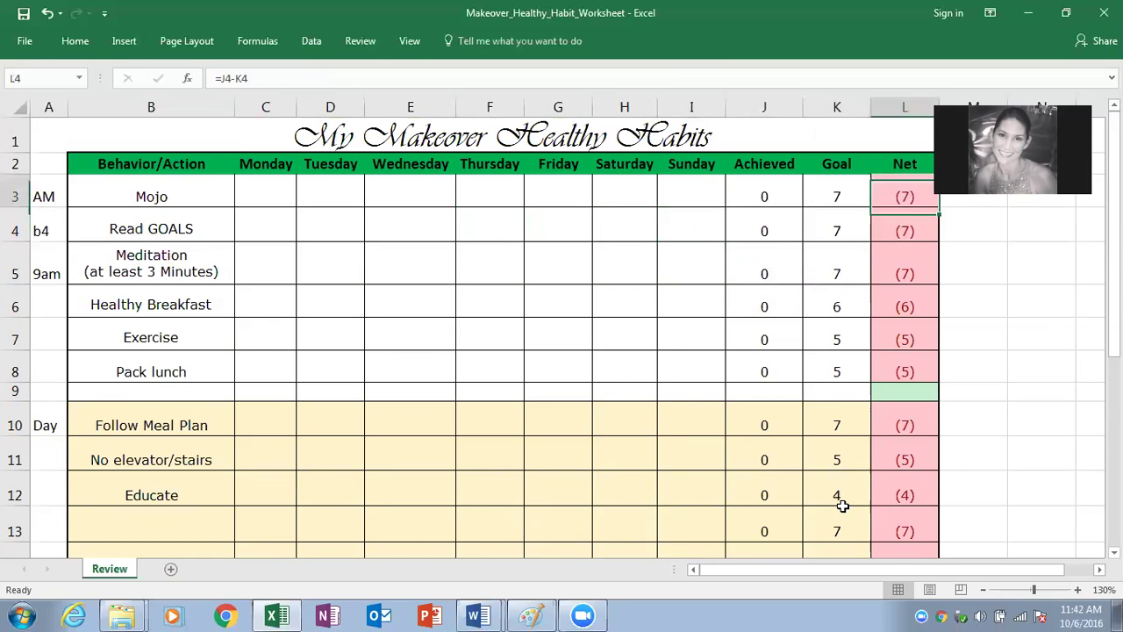
key("Down")
key("Down")
key("Down")
key("Up")
key("Up")
key("Up")
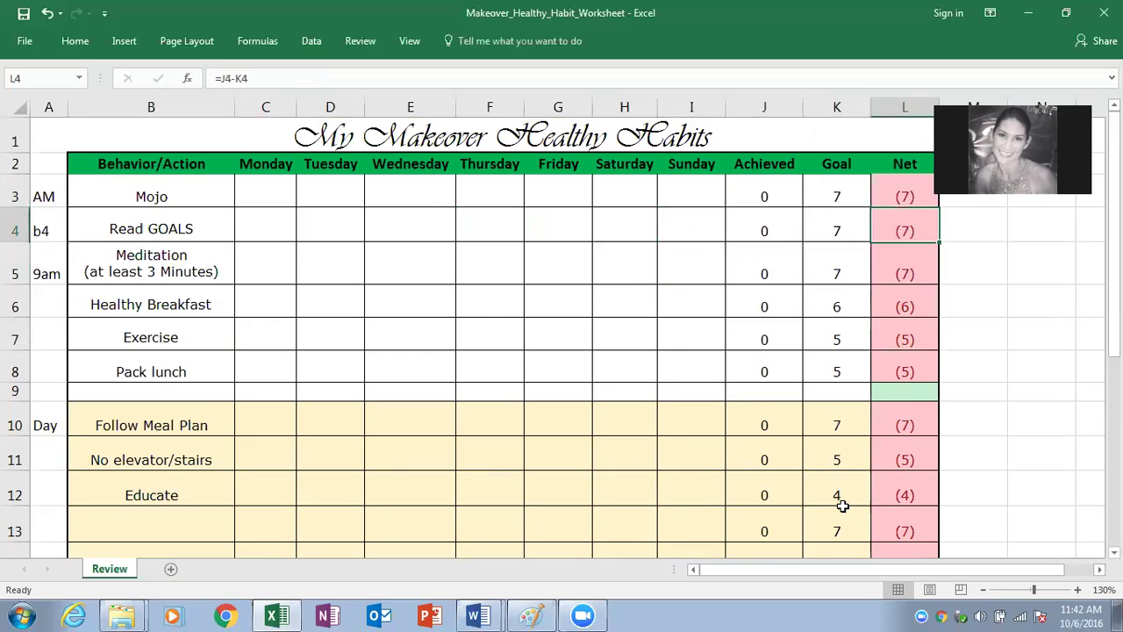
Compare the Goal and Achieved cells of Read GOALS again, along with the goal for Mojo.
key("Left")
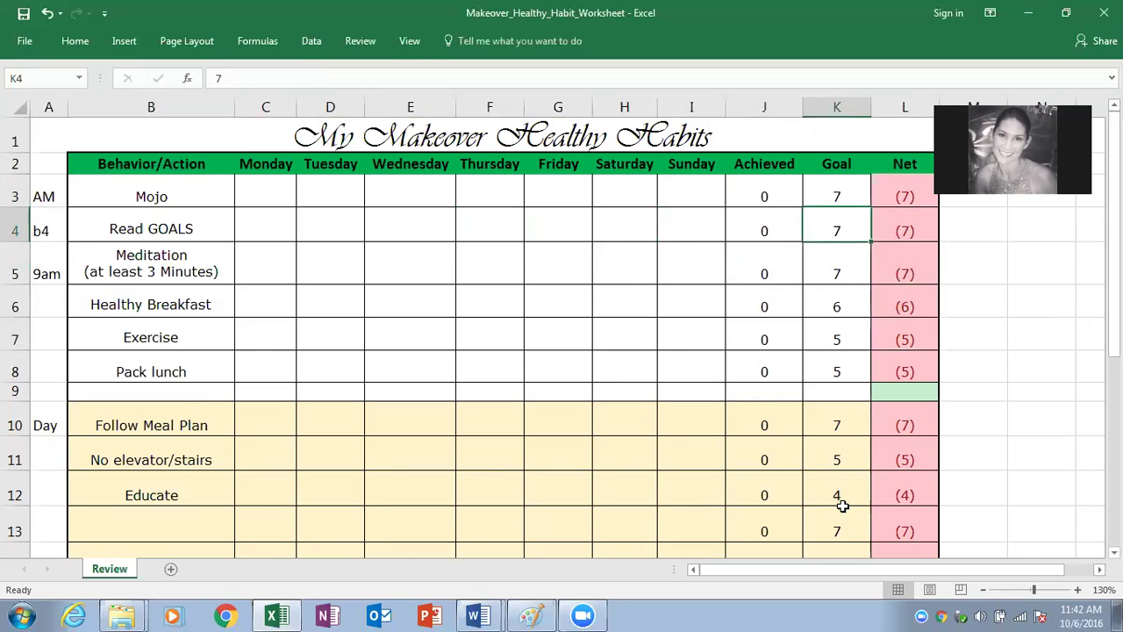
key("Left")
key("Left")
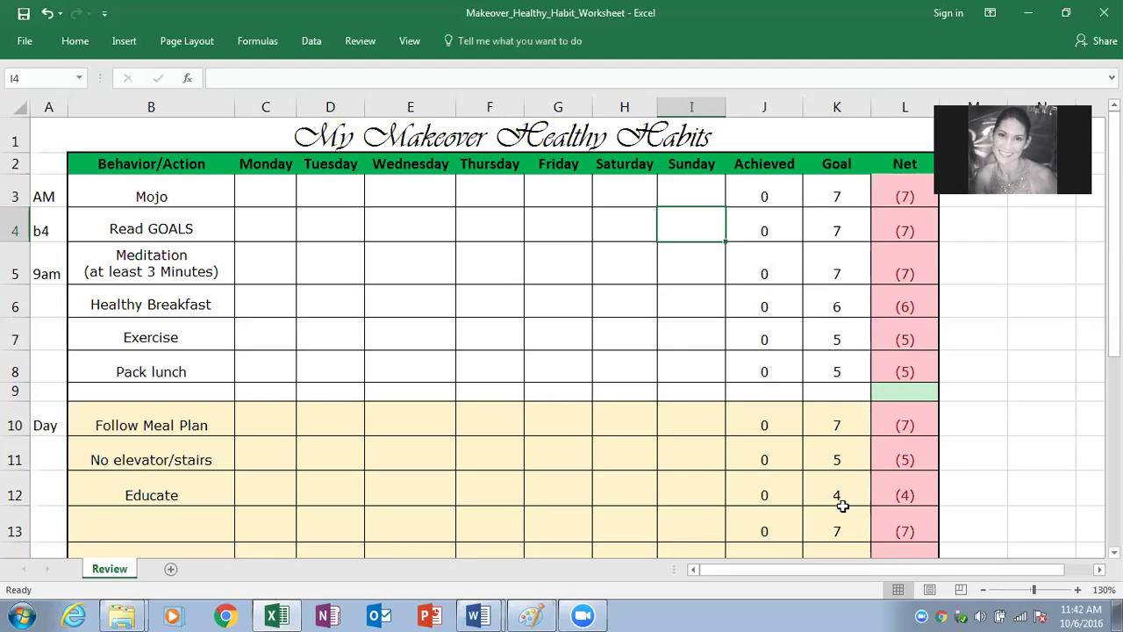
key("Right")
key("Right")
key("Up")
key("Down")
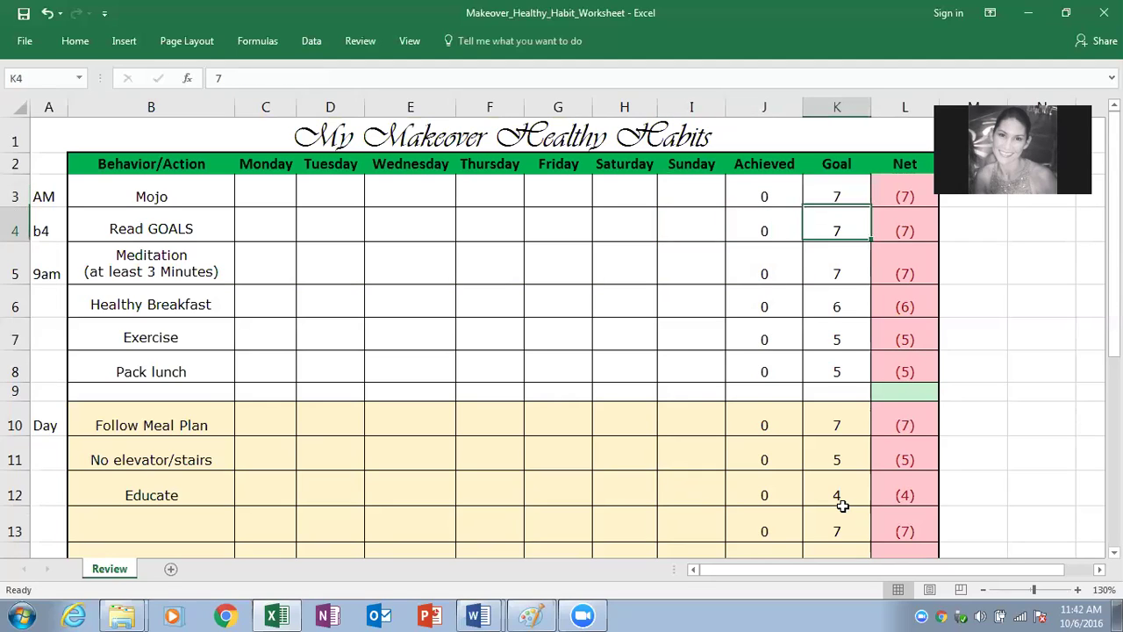
Review the weekly goals for Meditation, Healthy Breakfast, Exercise and Pack lunch.
key("Down")
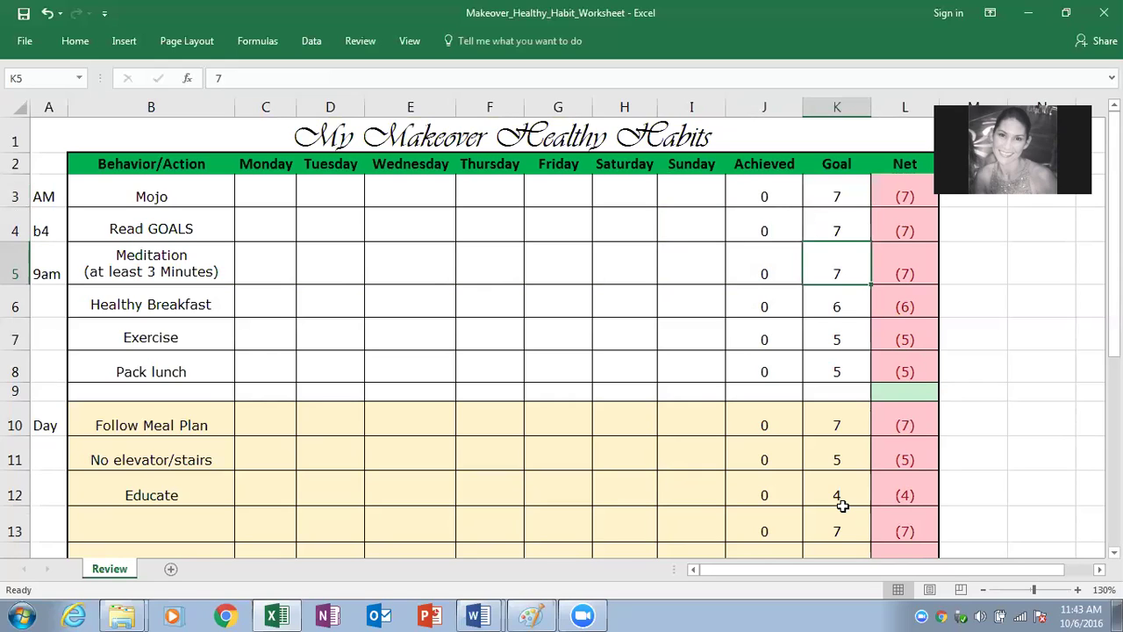
key("Down")
key("Down")
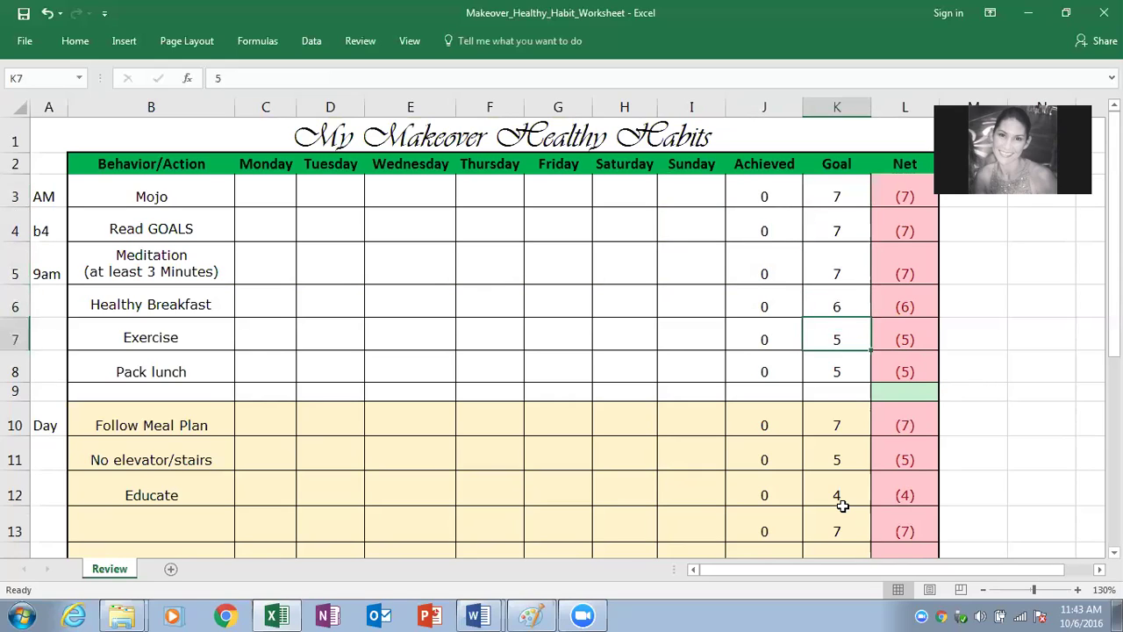
key("Down")
key("Up")
key("Down")
key("Up")
key("Up")
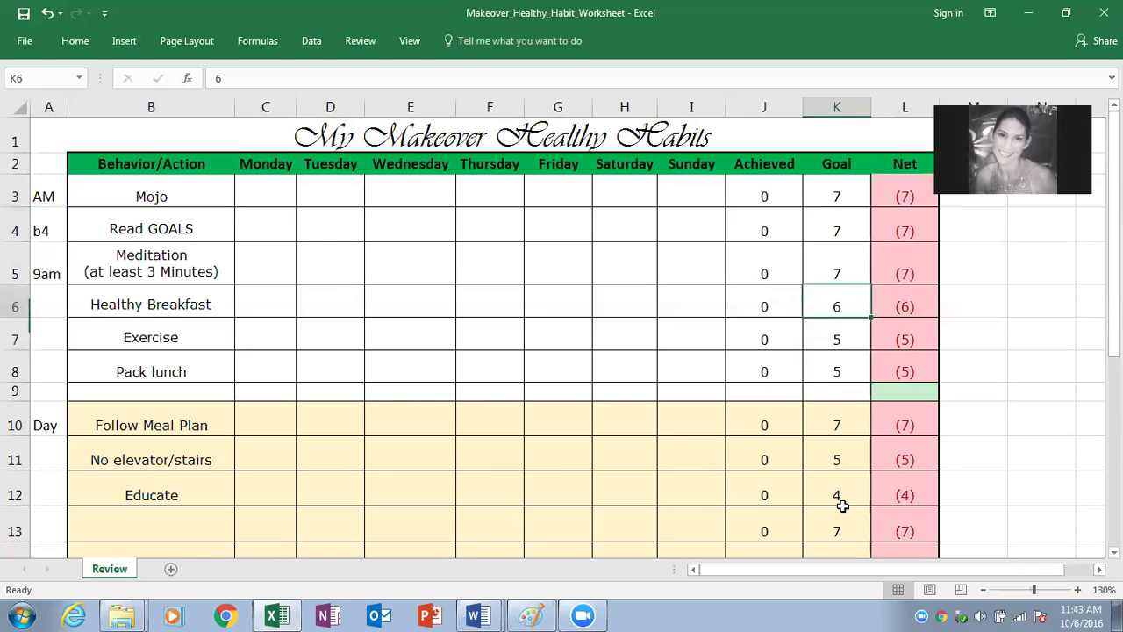
Look through the Healthy Breakfast row from its Goal cell across the daily cells to its label.
key("Left")
key("Left")
key("Left")
key("Left")
key("Left")
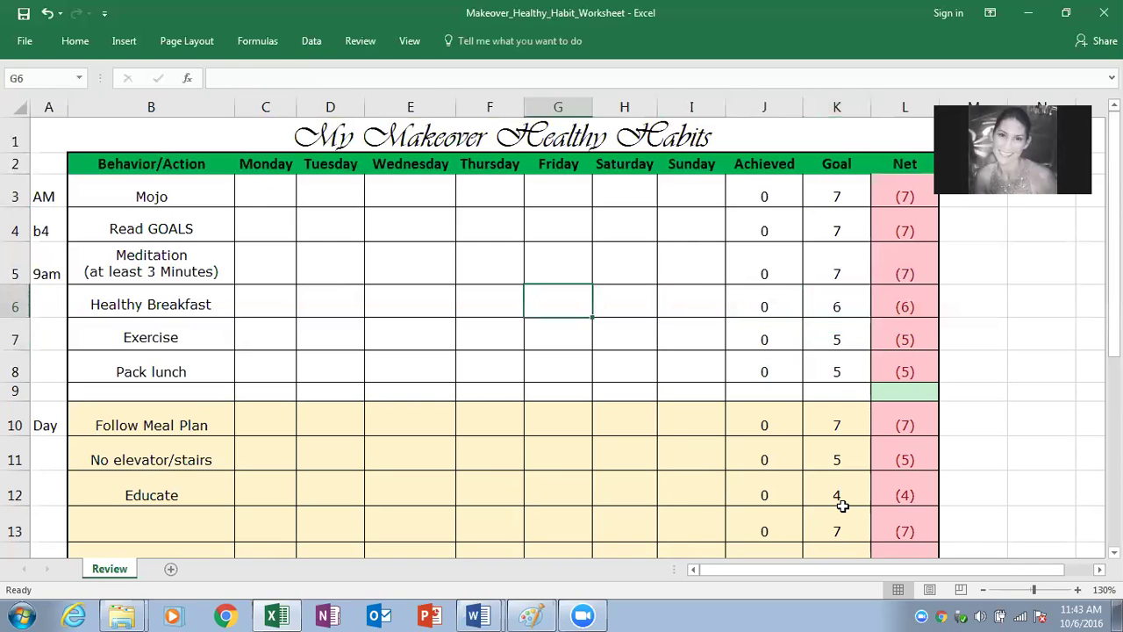
key("Left")
key("Left")
key("Left")
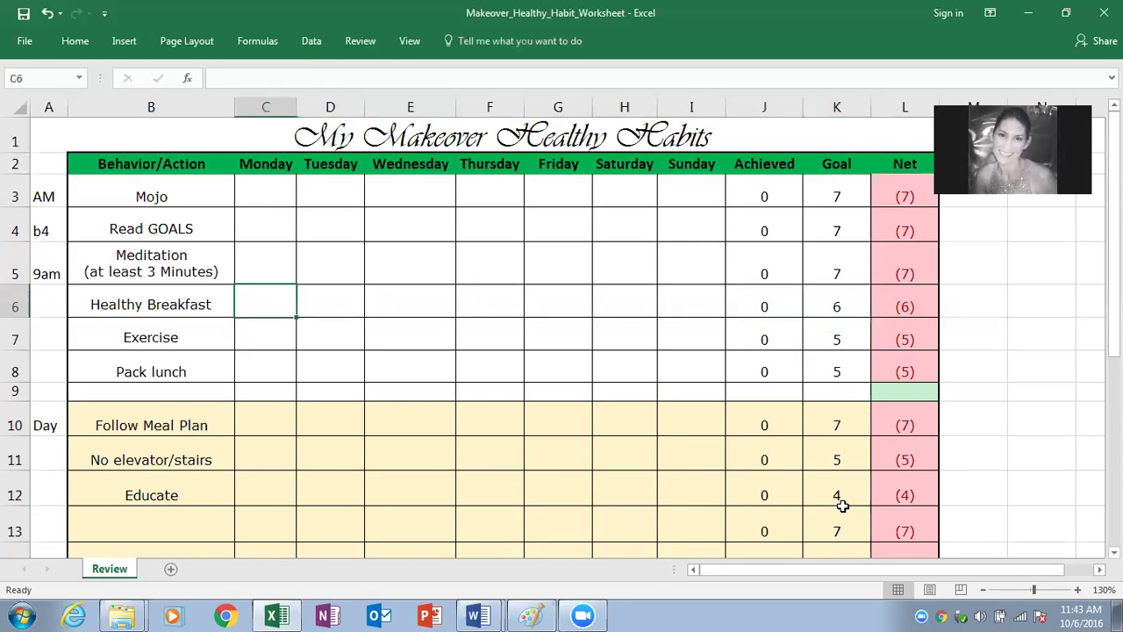
key("Left")
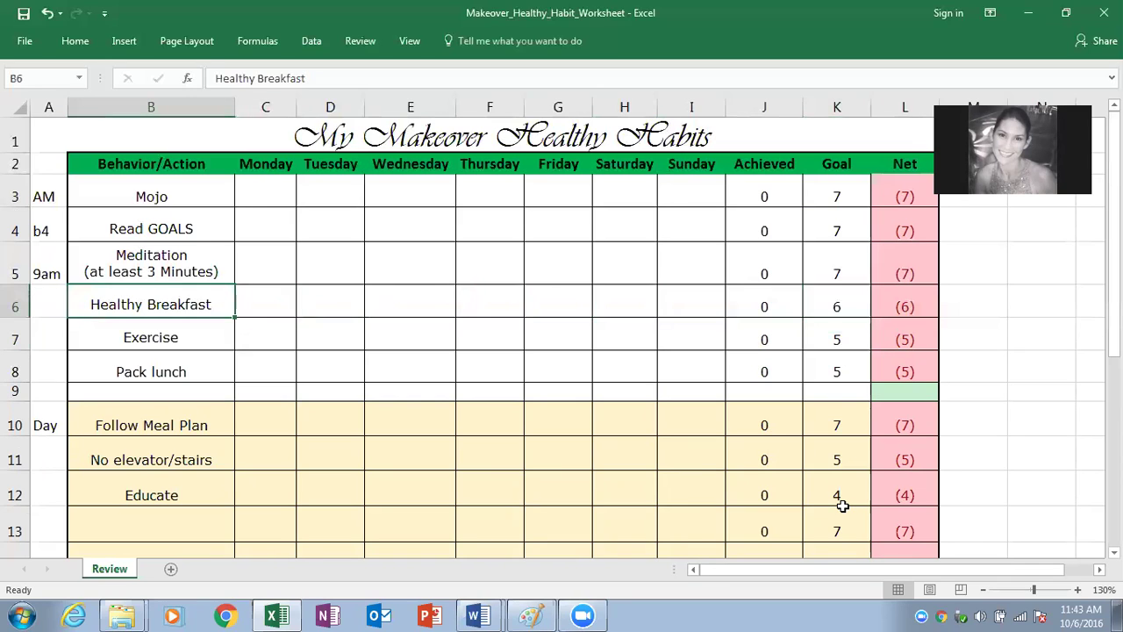
Review the behaviors in column B from Exercise through the Day section to the evening rows.
key("Down")
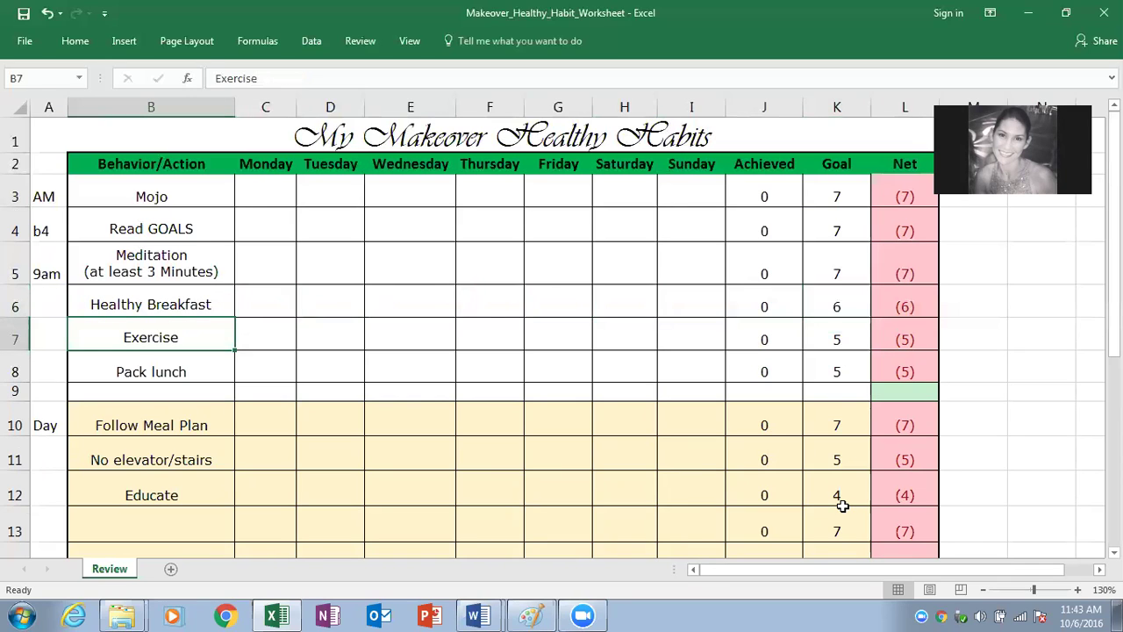
key("Down")
key("Down")
key("Down")
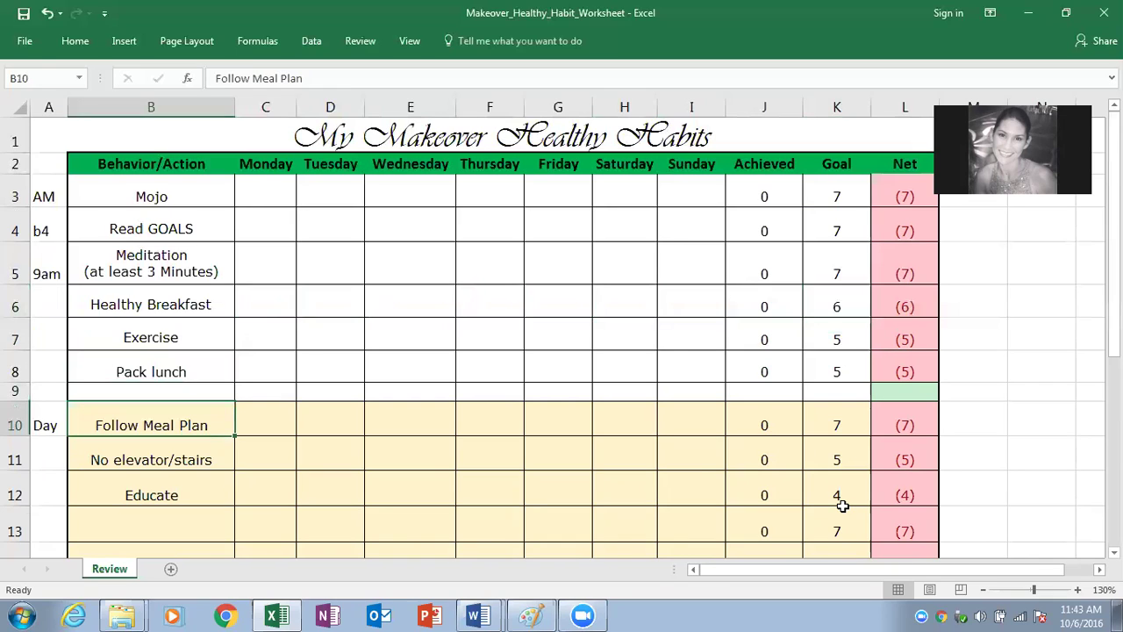
key("Down")
key("Down")
key("Down")
key("Down")
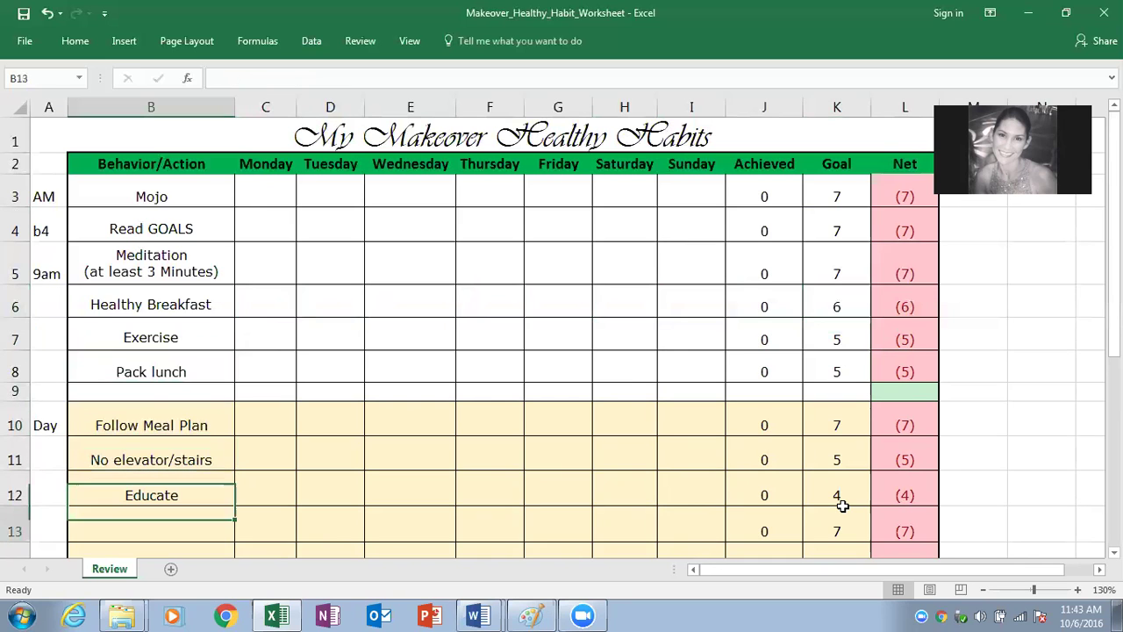
key("Down")
key("Down")
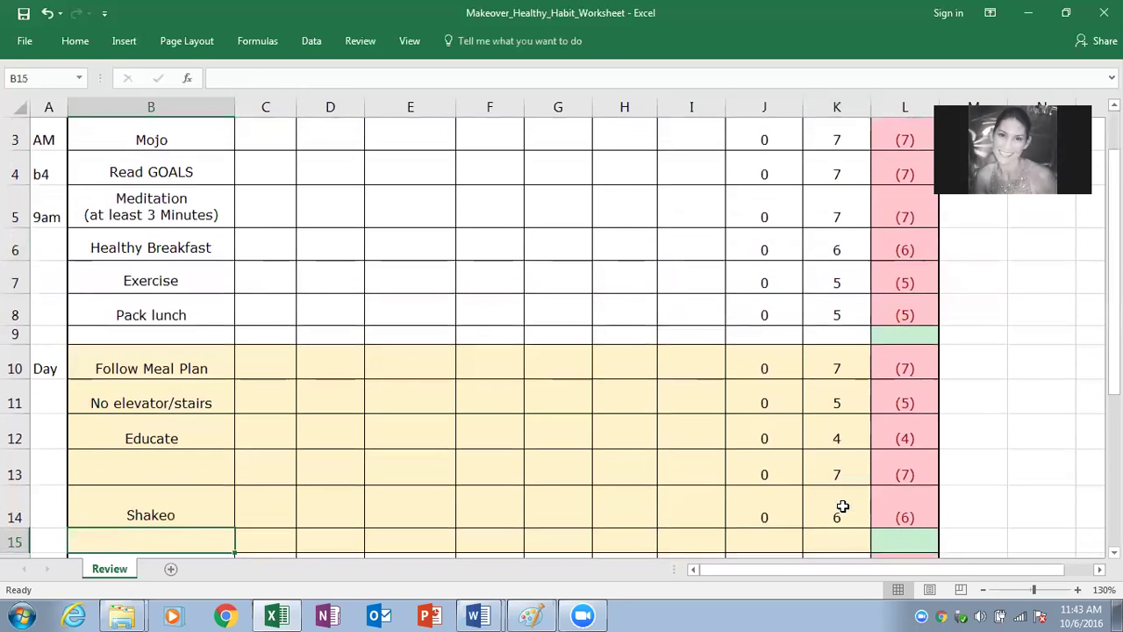
key("Down")
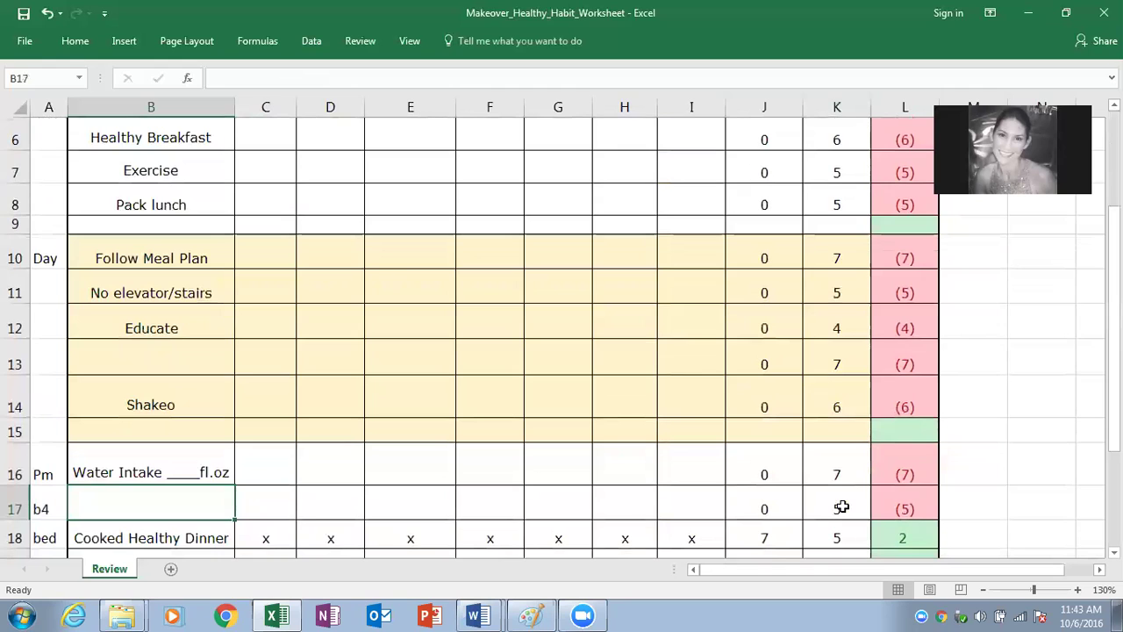
Go back up column B to the Mojo habit in cell B3.
key("Up")
key("Up")
key("Up")
key("Up")
key("Up")
key("Up")
key("Up")
key("Up")
key("Up")
key("Up")
key("Up")
key("Up")
key("Up")
key("Up")
key("Up")
key("Up")
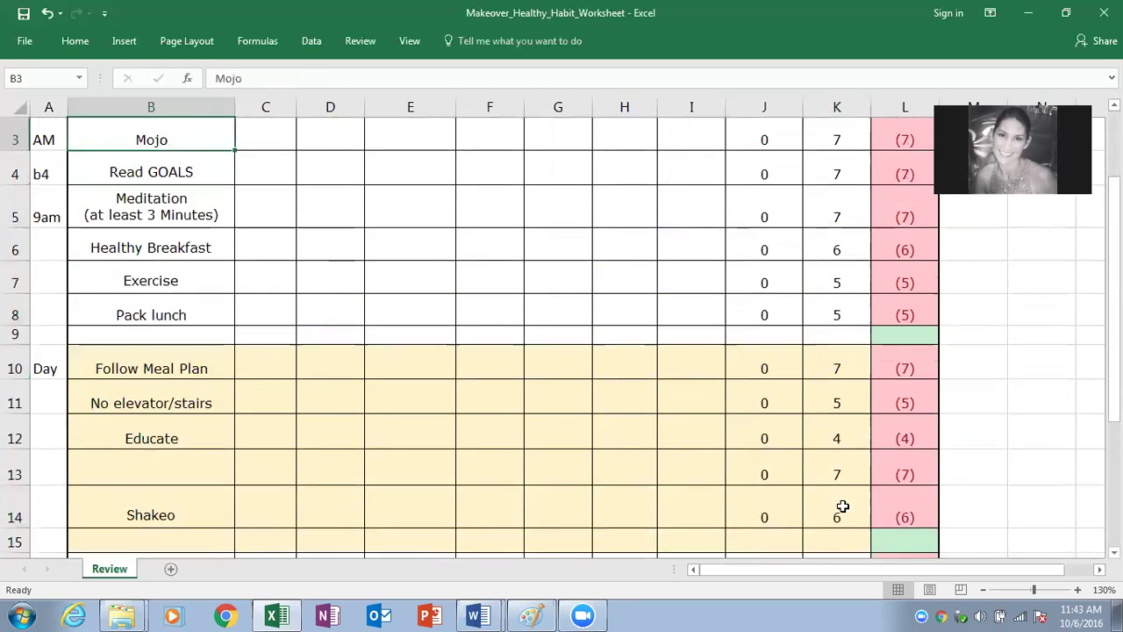